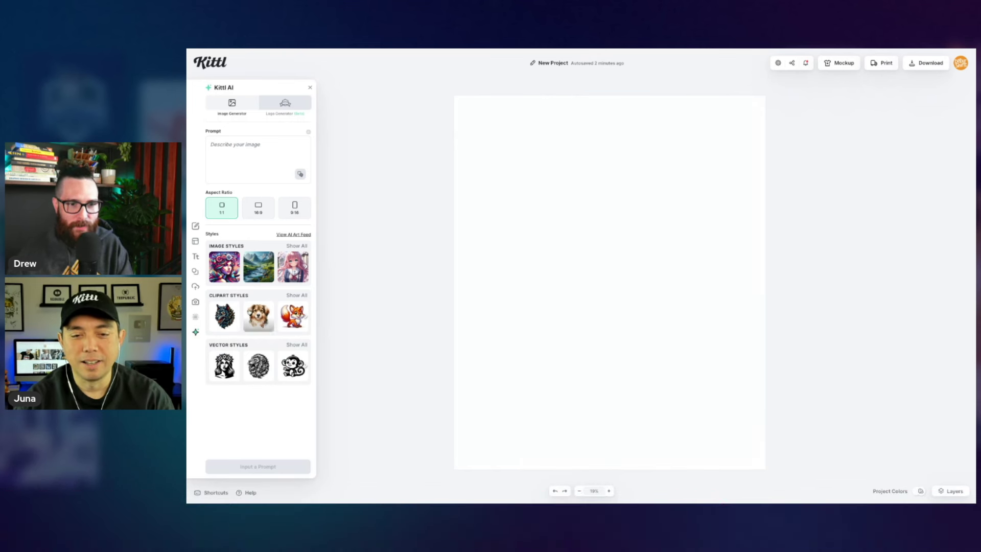
# Step: Choose the wolf thumbnail under Clipart Styles and focus the empty prompt box
pyautogui.click(224, 315)
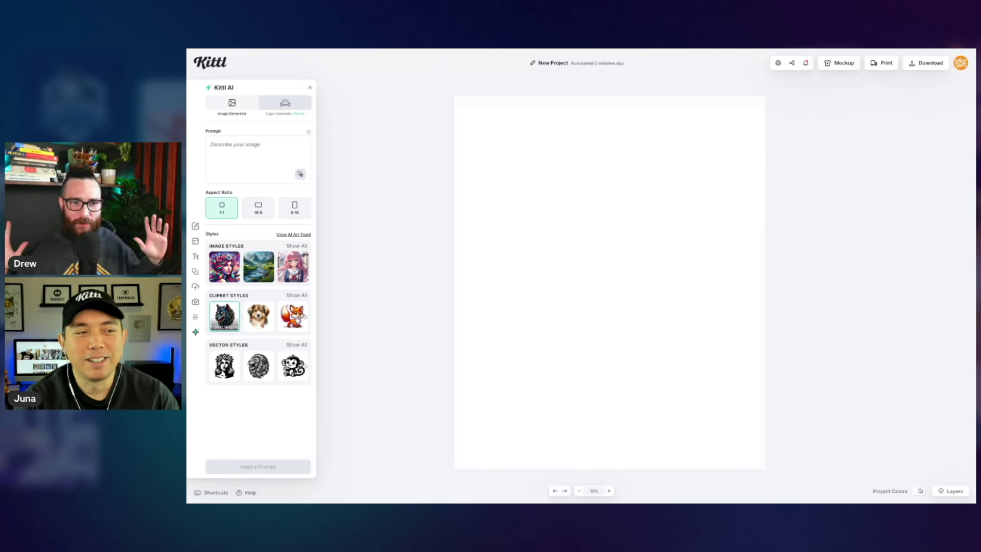
pyautogui.click(253, 154)
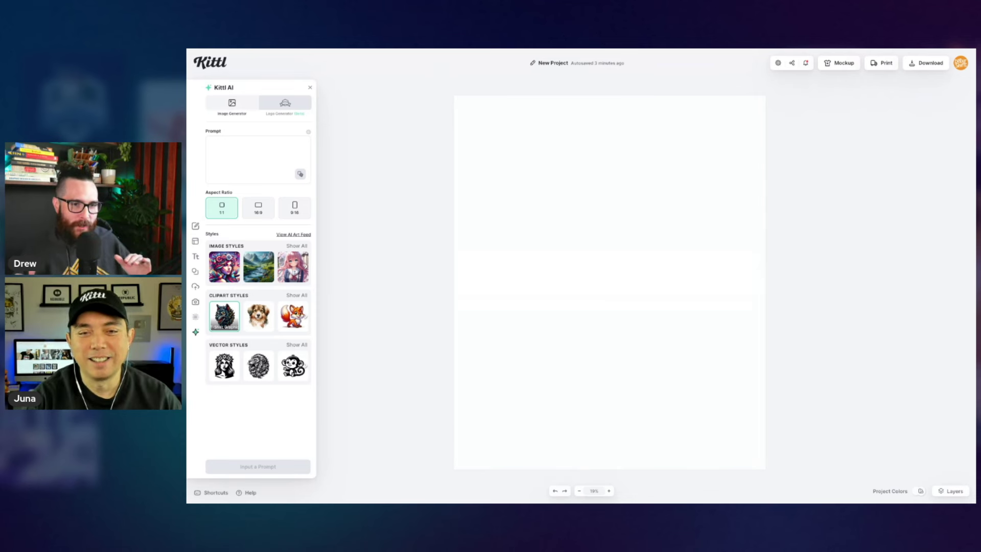
# Step: Paste the neon cyberpunk shark prompt and generate the image
pyautogui.write('A detailed illustration of a shark')
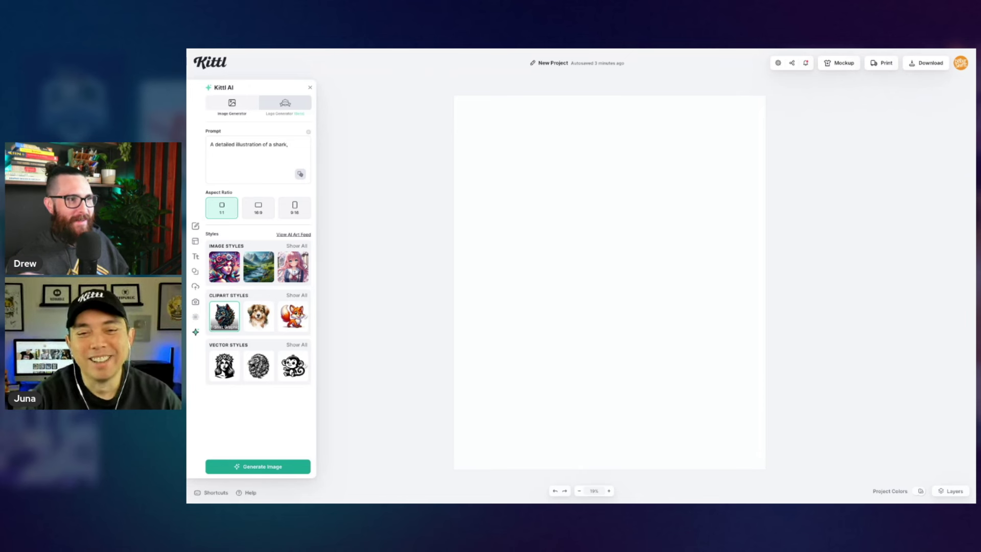
pyautogui.write(', in')
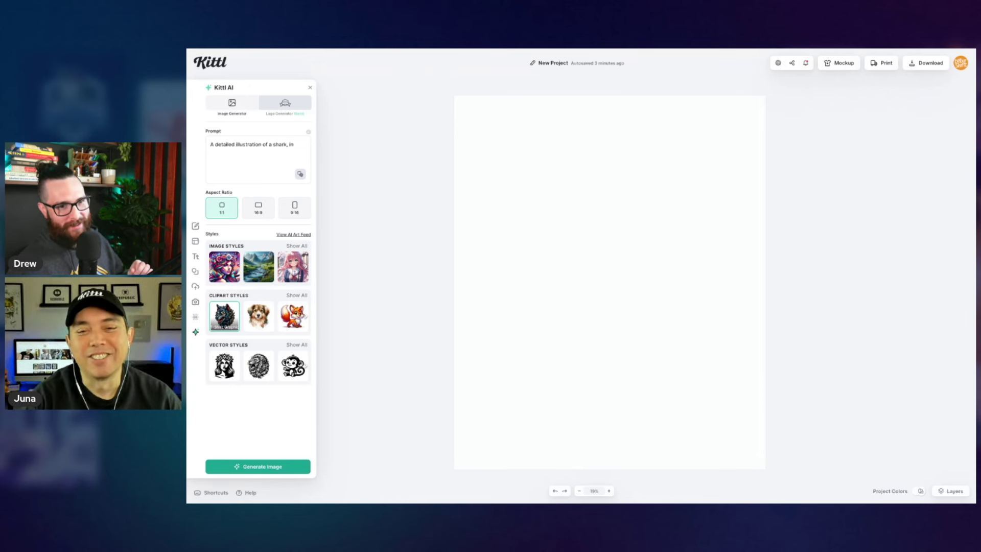
pyautogui.write(' cyberpunk style,')
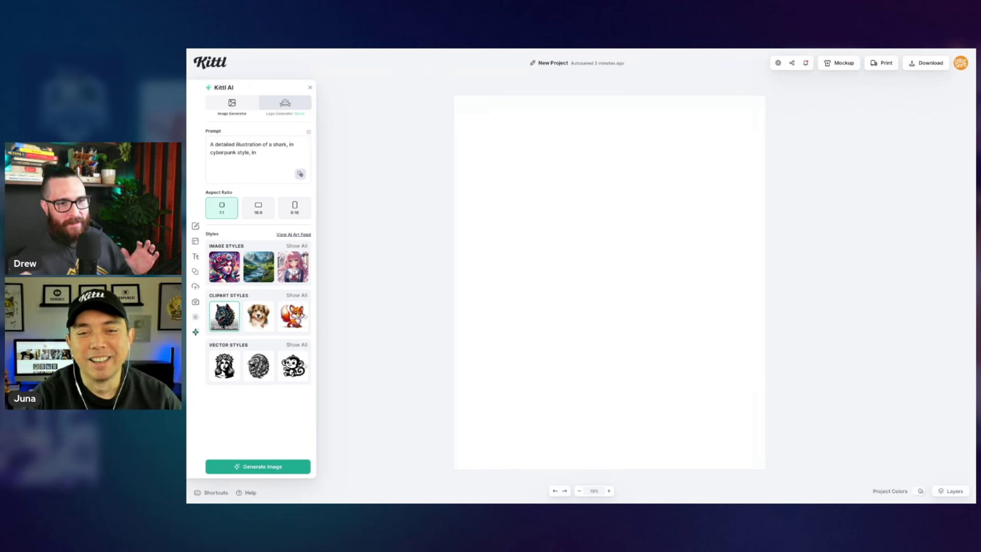
pyautogui.write(' emphasis')
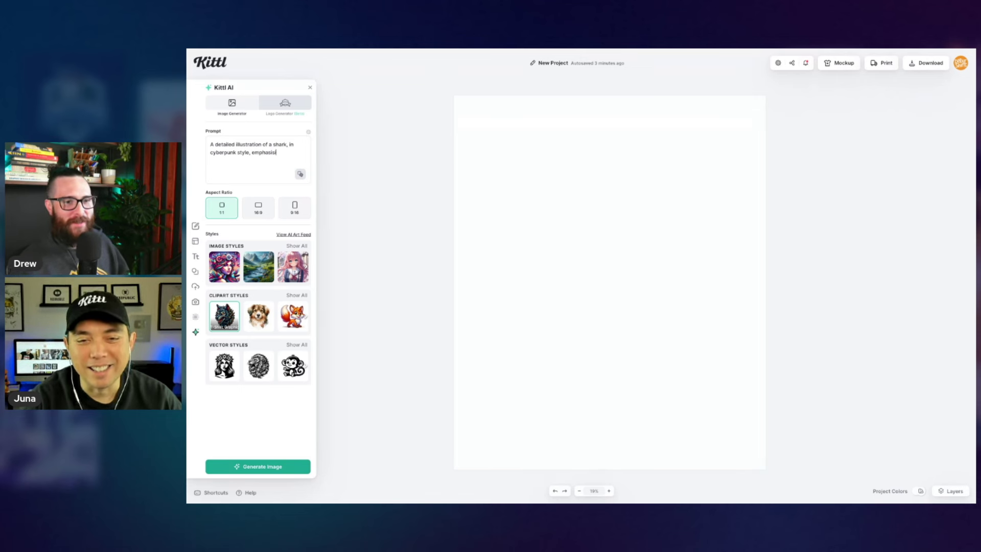
pyautogui.write('ing neon colors and futuristic elements')
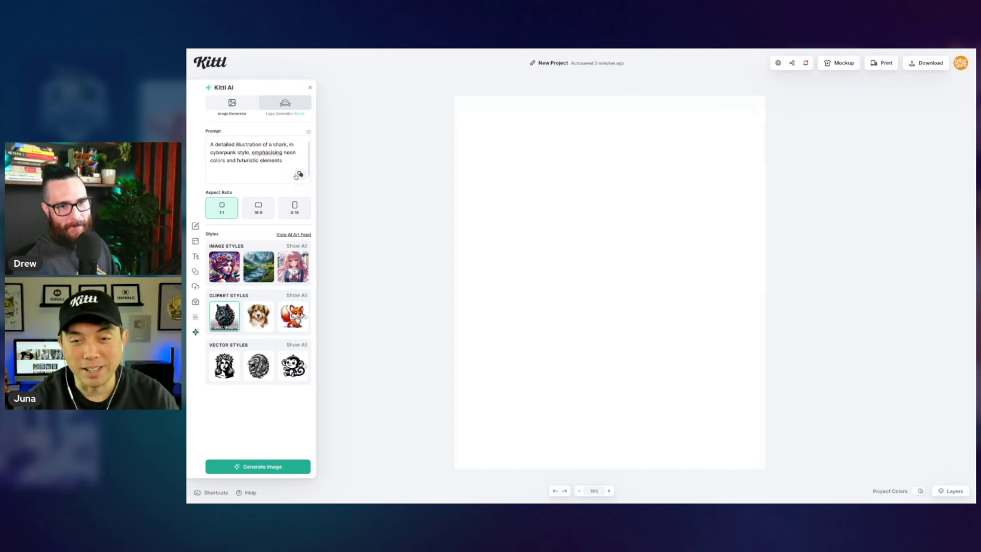
pyautogui.click(265, 465)
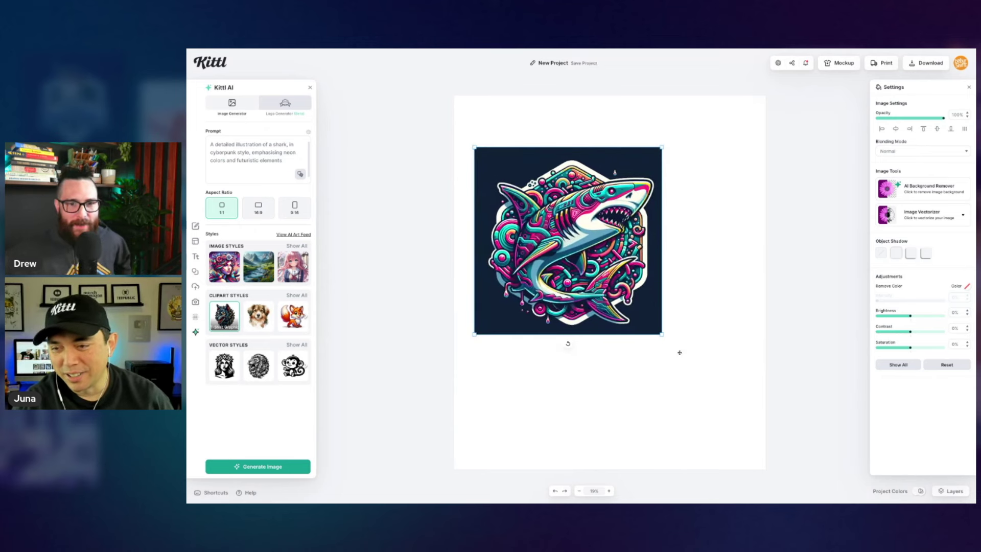
# Step: Scale the shark illustration up from its corner to fill most of the page
pyautogui.moveTo(663, 336); pyautogui.dragTo(738, 408)
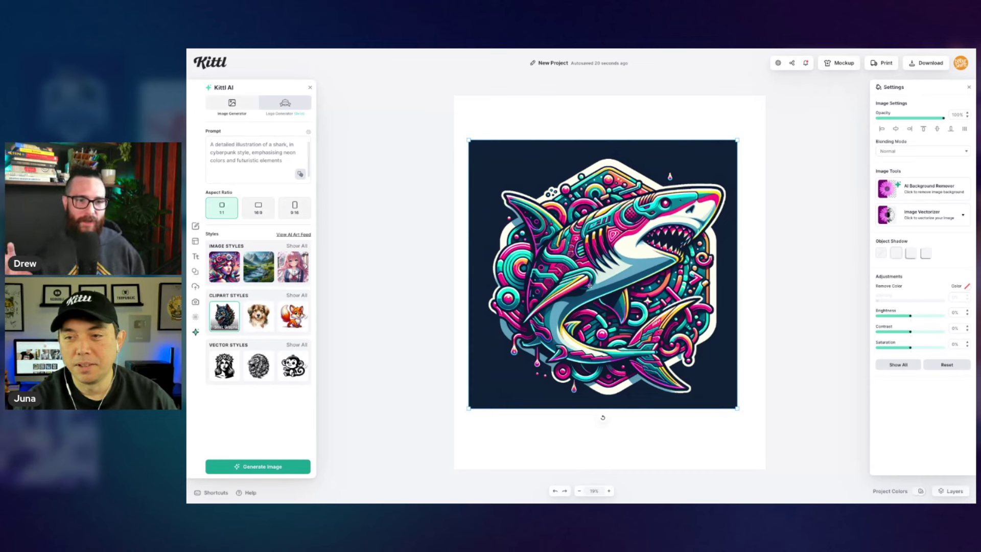
# Step: Strip the dark square background from the shark with AI Background Remover, then deselect
pyautogui.click(934, 188)
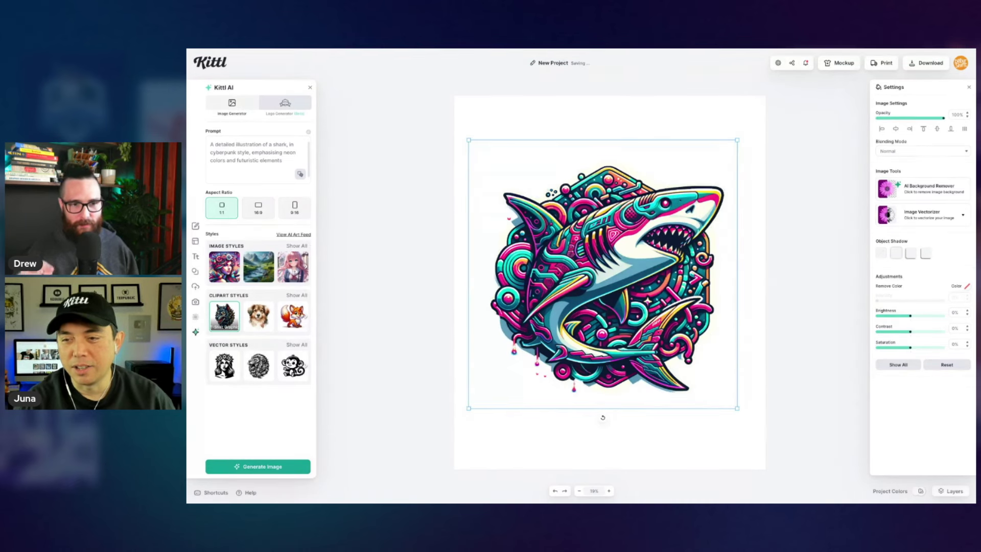
pyautogui.click(427, 172)
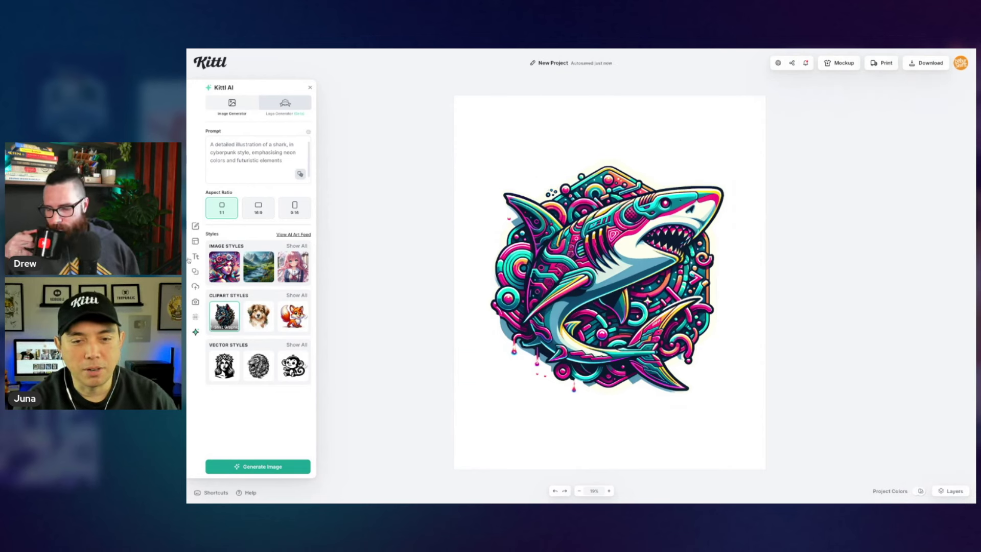
pyautogui.click(196, 272)
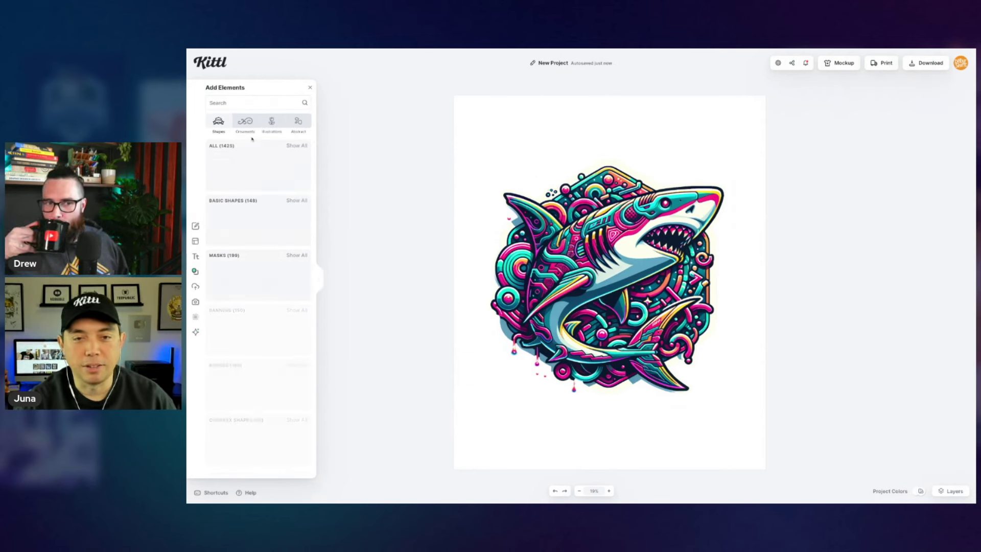
pyautogui.write('cyb')
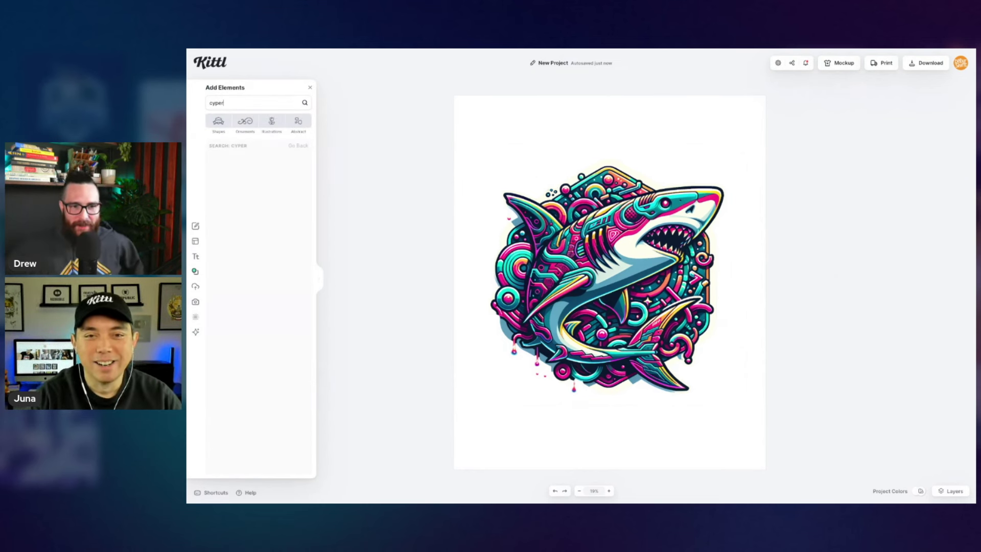
pyautogui.write('er steam punk')
# Step: Search elements for cyberpunk steampunk and add the barbed-wire element to the page
pyautogui.press('Return')
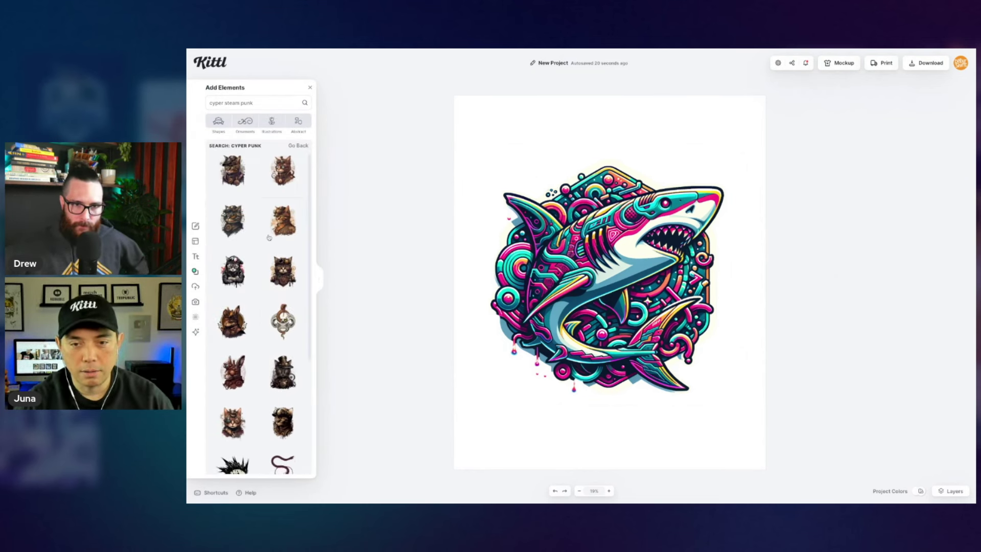
pyautogui.scroll(-2, 257, 243)
pyautogui.scroll(-1, 257, 242)
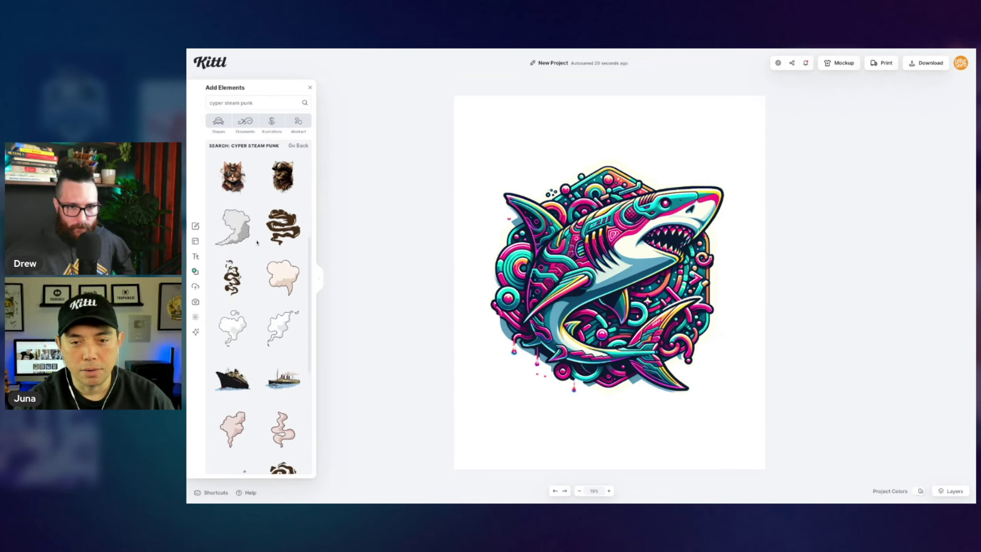
pyautogui.scroll(-1, 257, 242)
pyautogui.scroll(-1, 256, 243)
pyautogui.scroll(-2, 254, 251)
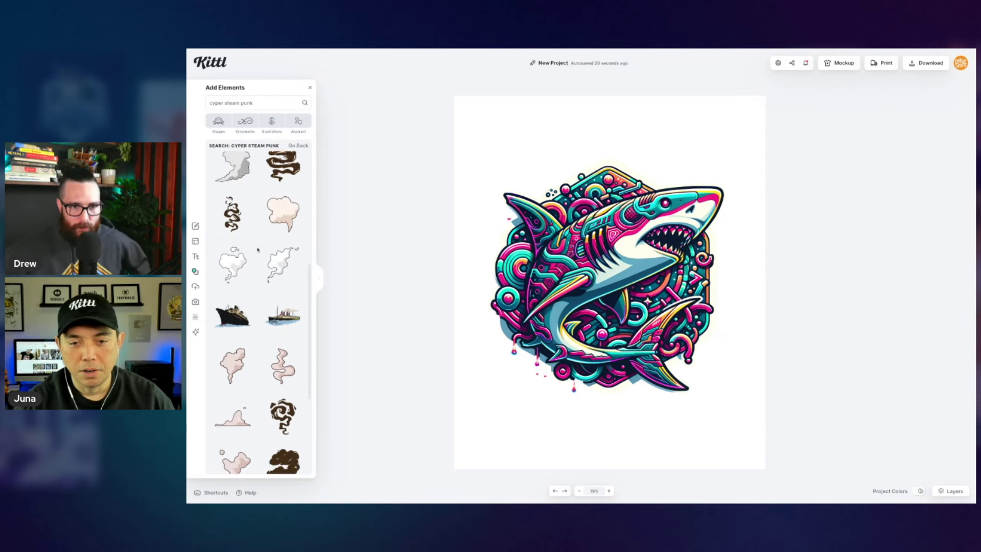
pyautogui.scroll(-5, 254, 251)
pyautogui.scroll(-2, 254, 251)
pyautogui.scroll(-1, 254, 252)
pyautogui.scroll(-5, 253, 252)
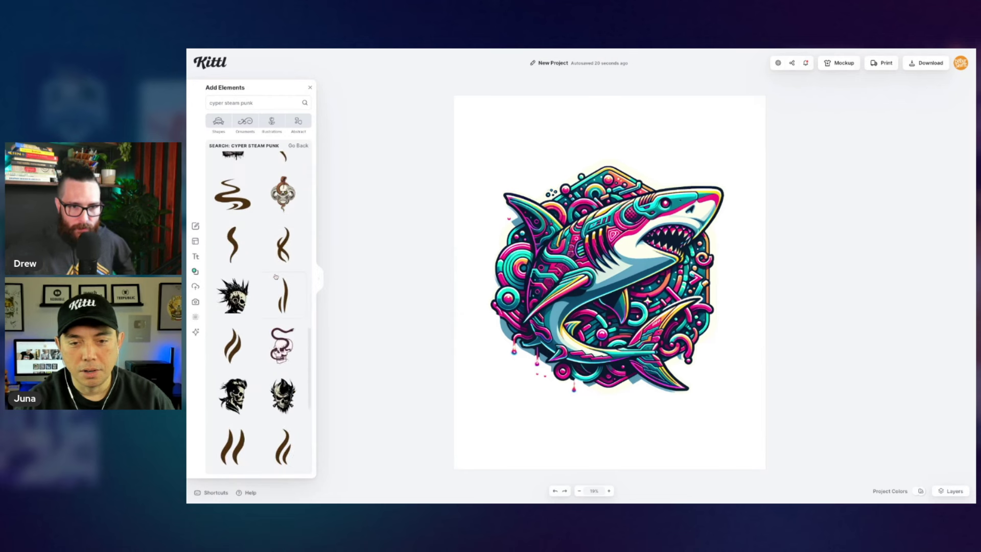
pyautogui.scroll(-1, 254, 252)
pyautogui.scroll(-4, 254, 251)
pyautogui.scroll(-4, 254, 252)
pyautogui.scroll(-1, 258, 306)
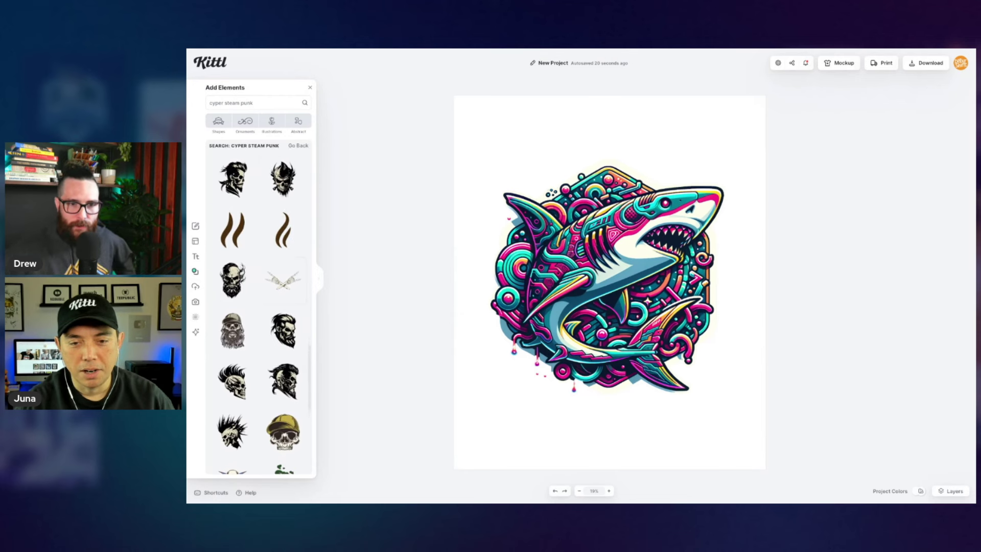
pyautogui.scroll(-3, 258, 306)
pyautogui.scroll(-3, 259, 313)
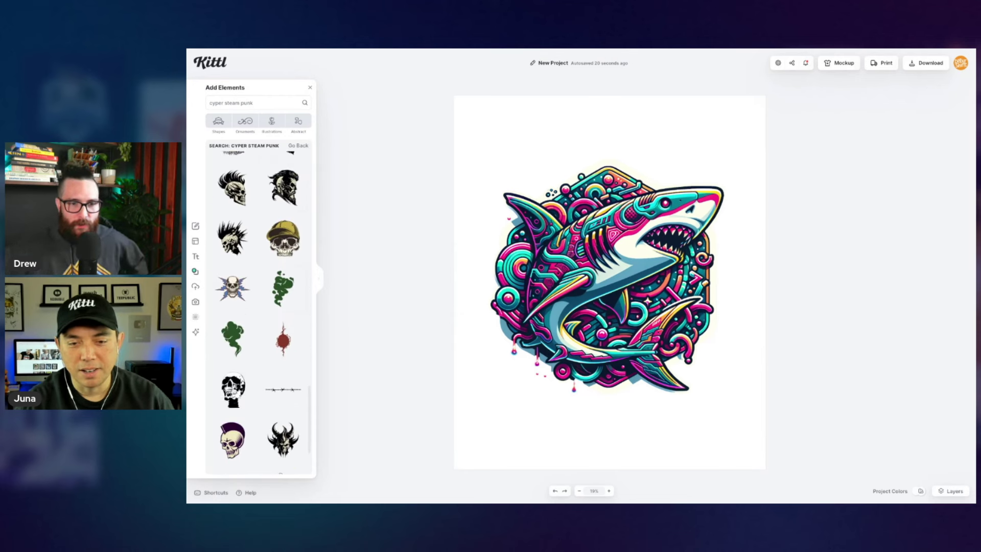
pyautogui.scroll(-3, 258, 313)
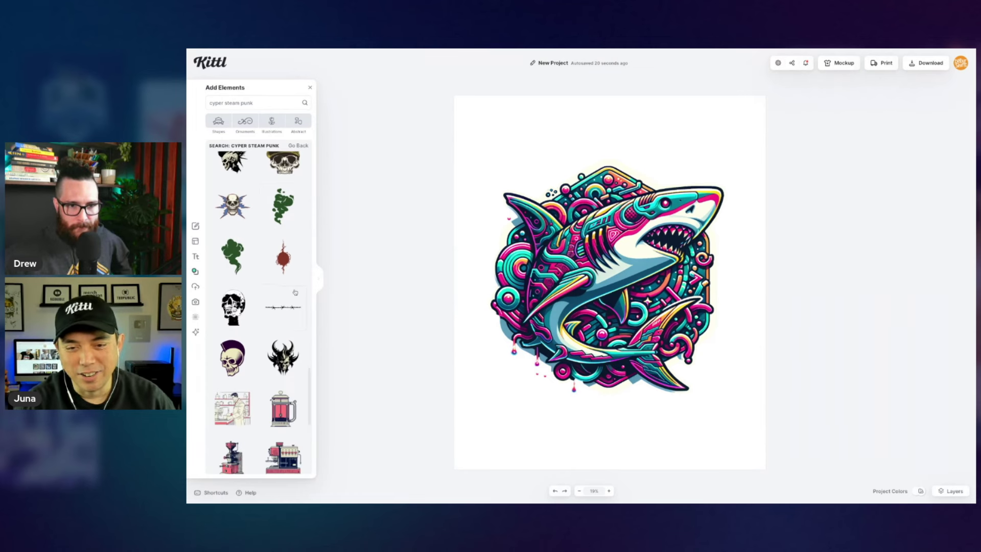
pyautogui.click(307, 307)
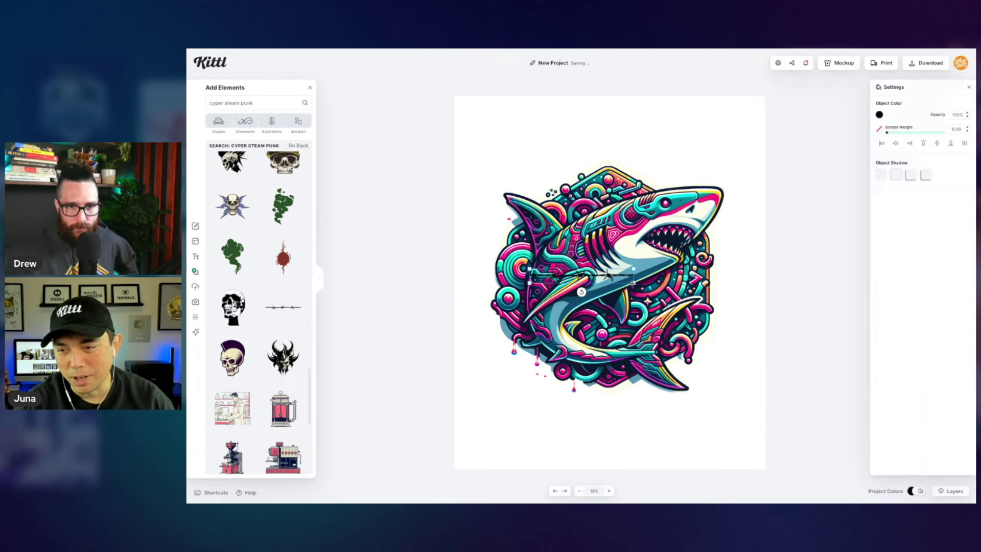
# Step: Stretch the barbed wire across the shark, colour it pink, and duplicate it near the top
pyautogui.moveTo(632, 278)
pyautogui.mouseDown()
pyautogui.moveTo(757, 285)
pyautogui.moveTo(709, 360)
pyautogui.mouseUp()
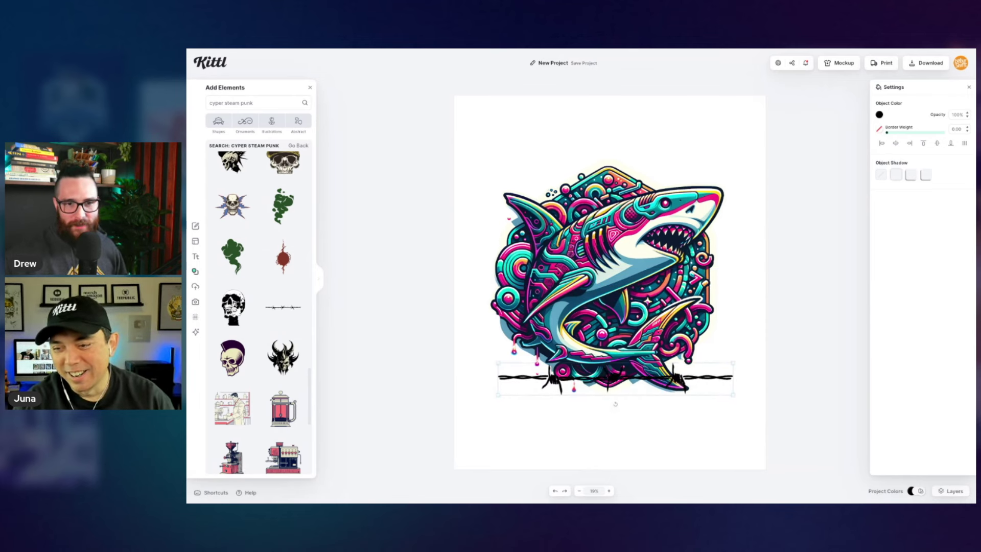
pyautogui.moveTo(710, 359); pyautogui.dragTo(701, 345)
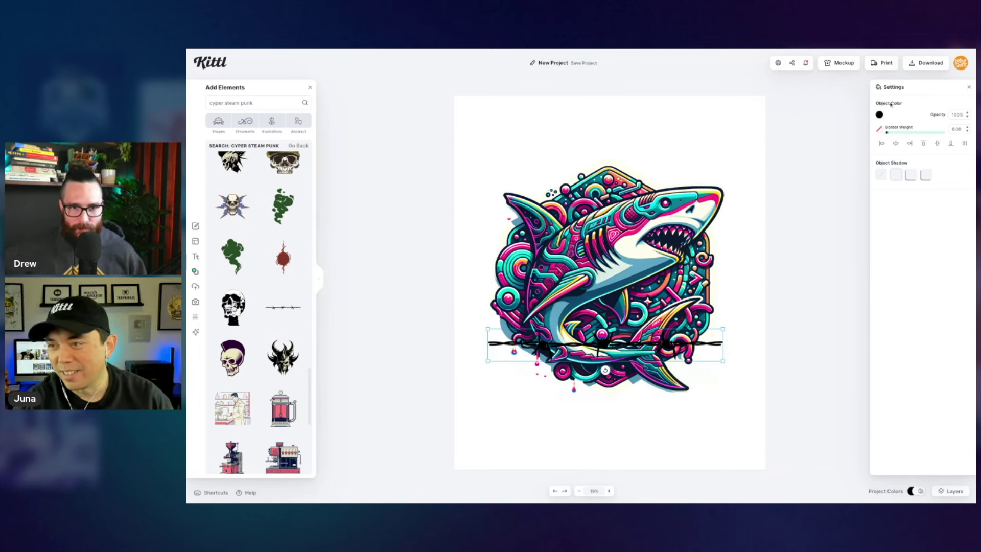
pyautogui.click(880, 115)
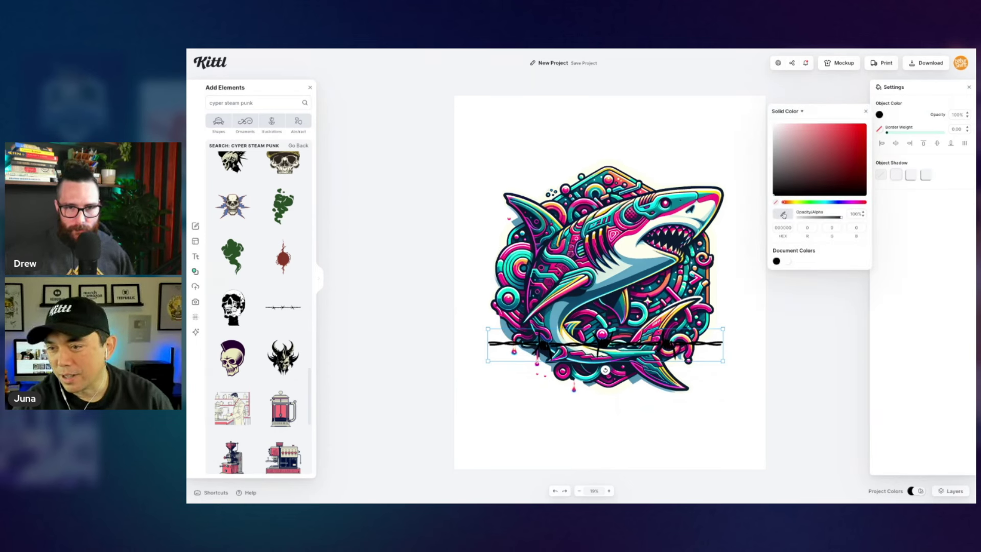
pyautogui.click(714, 368)
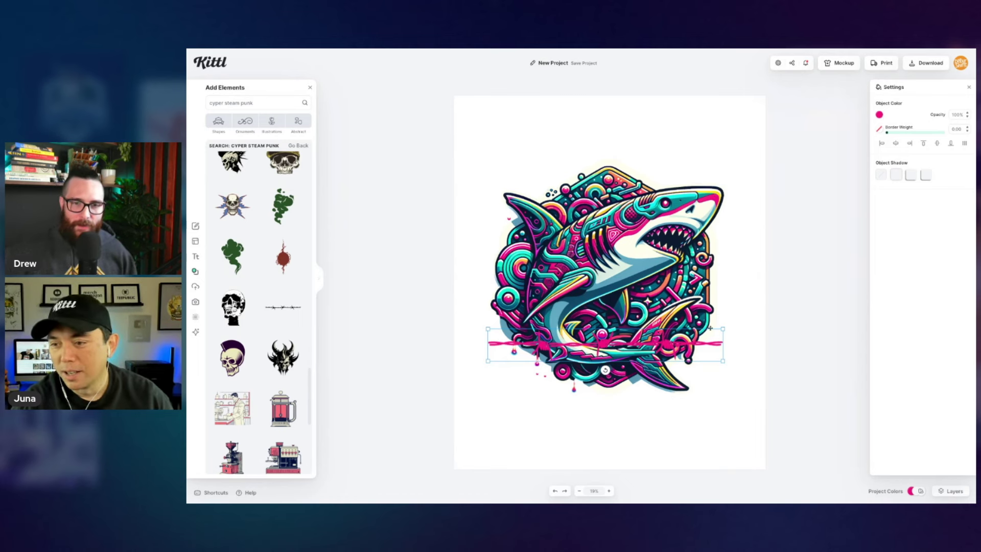
pyautogui.moveTo(717, 345); pyautogui.dragTo(717, 170)
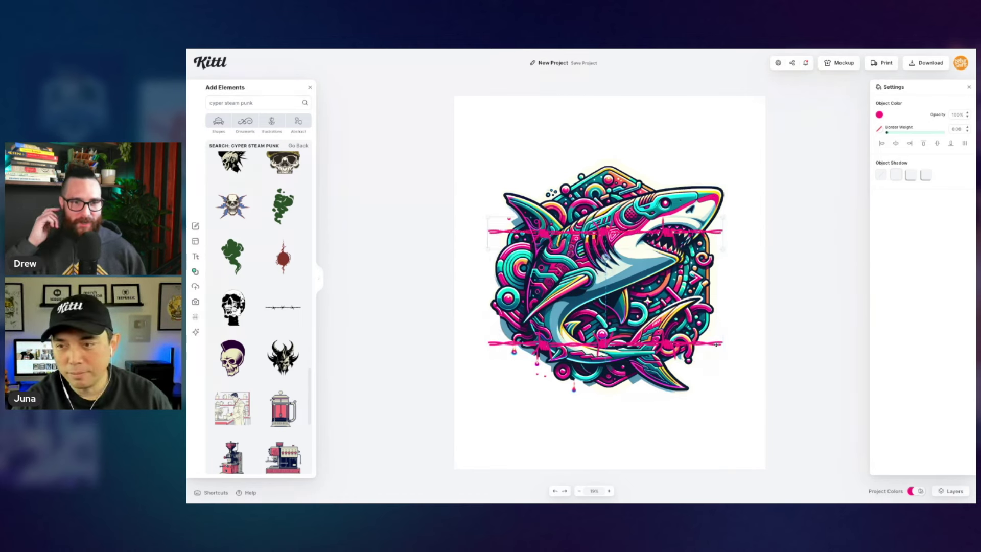
pyautogui.click(753, 181)
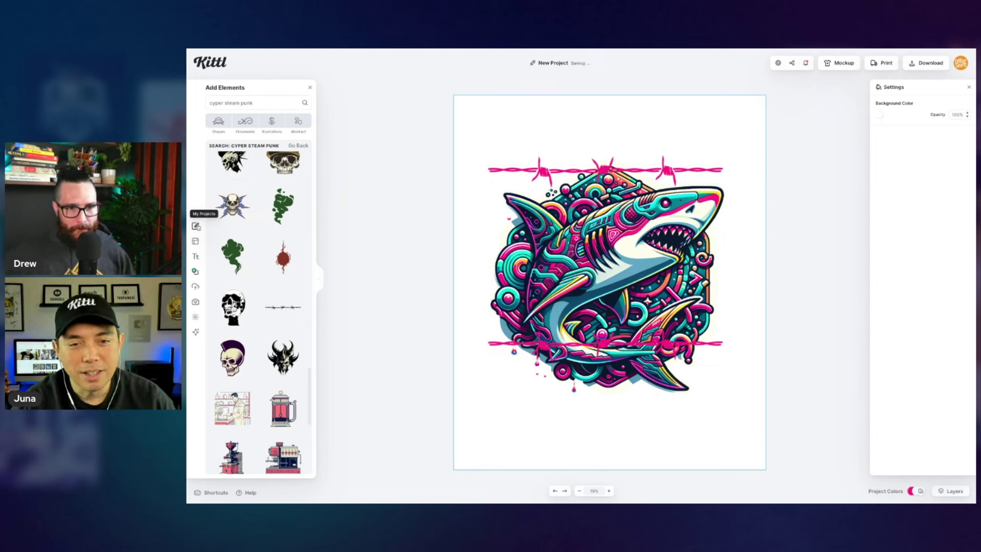
pyautogui.click(196, 240)
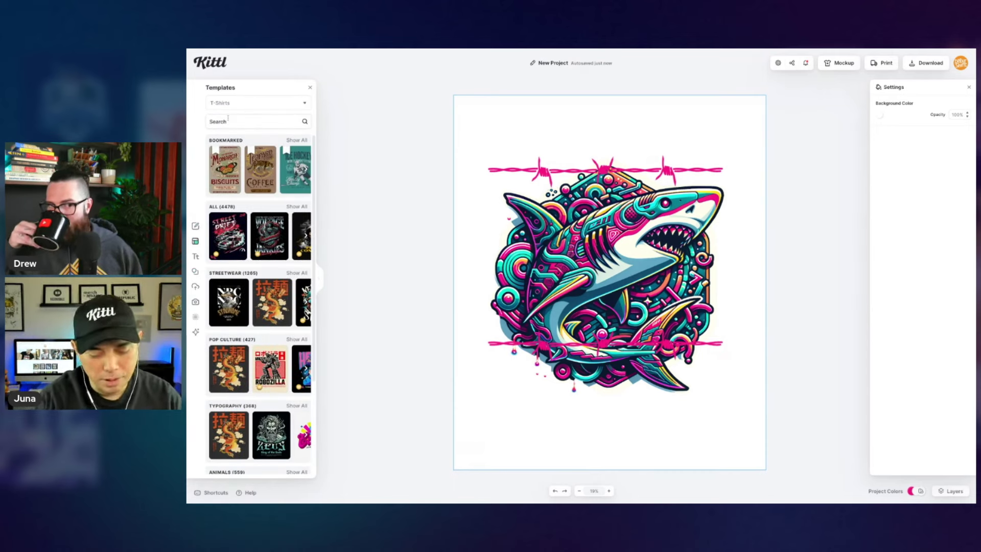
# Step: Search templates for 'cyper punk' and pick the Punk is not Dead template
pyautogui.click(228, 120)
pyautogui.write('cyper punk')
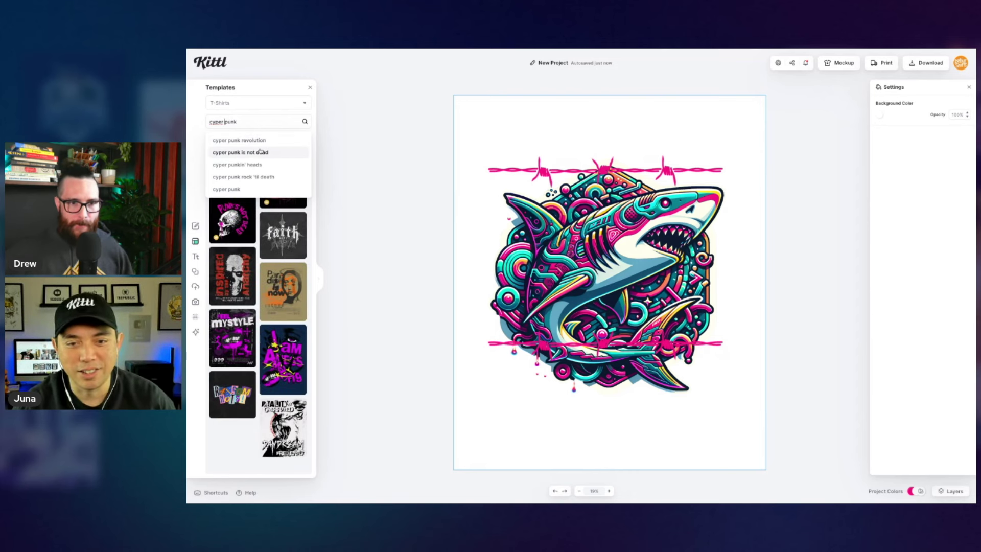
pyautogui.click(330, 133)
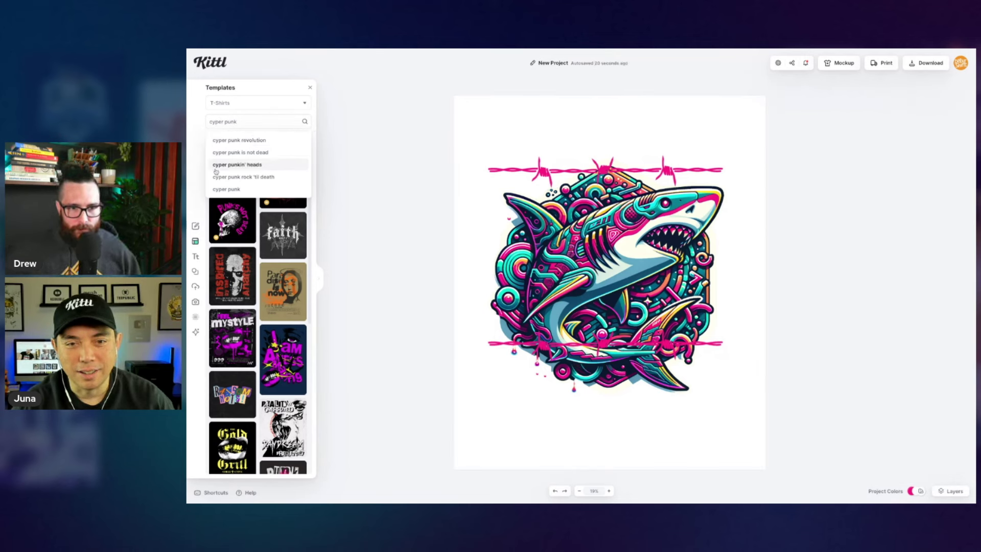
pyautogui.scroll(-1, 284, 298)
pyautogui.scroll(-1, 284, 298)
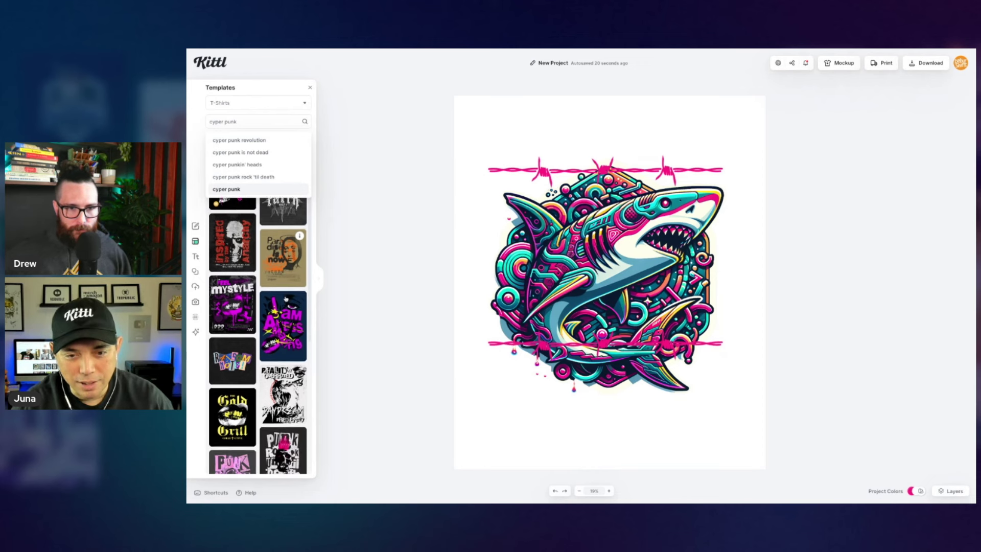
pyautogui.scroll(-1, 284, 299)
pyautogui.scroll(-1, 286, 303)
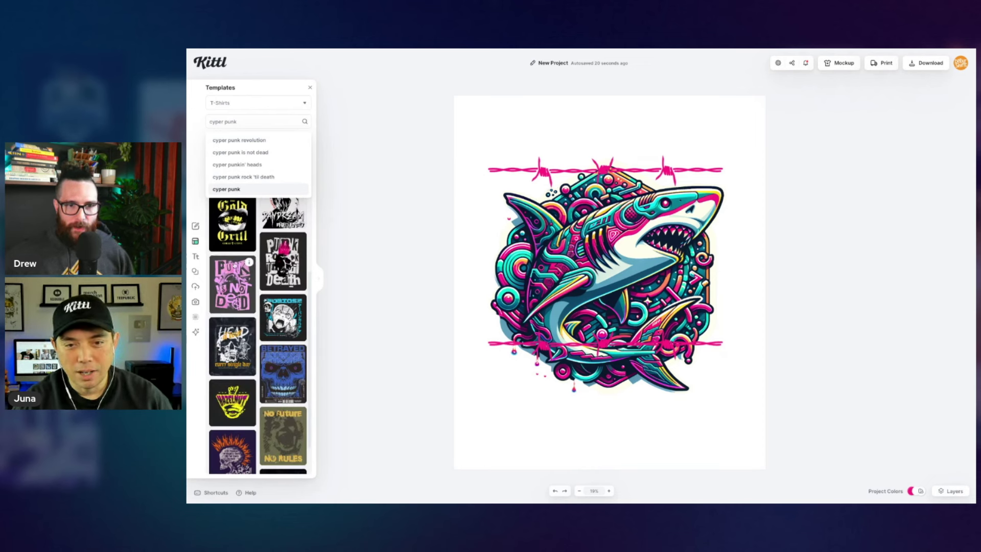
pyautogui.scroll(-2, 233, 283)
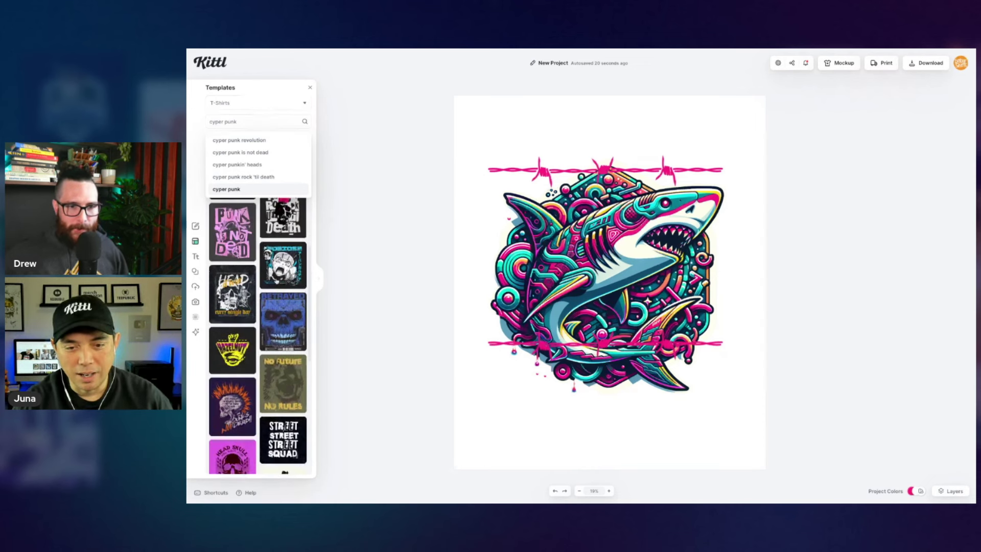
pyautogui.scroll(-1, 284, 261)
pyautogui.scroll(-1, 283, 261)
pyautogui.scroll(-1, 284, 260)
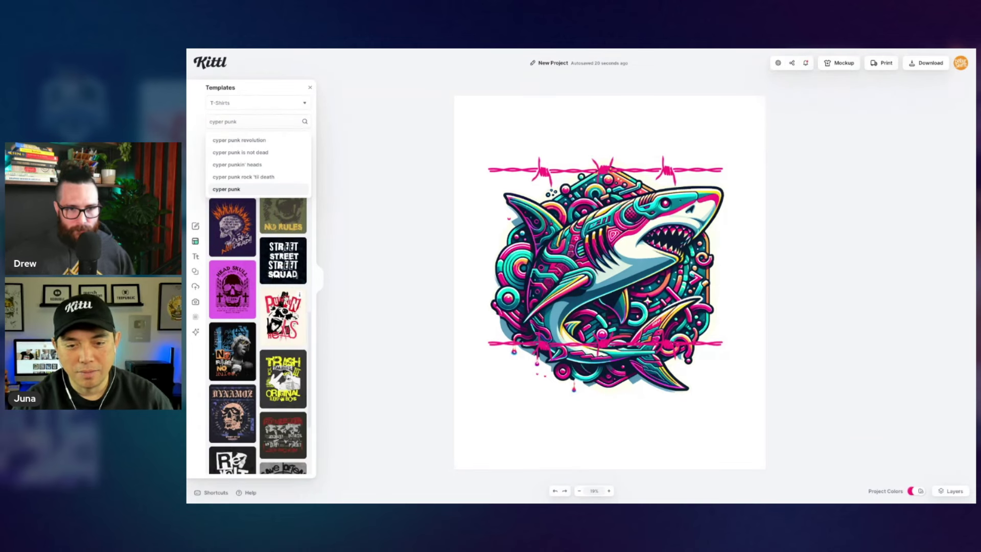
pyautogui.click(233, 284)
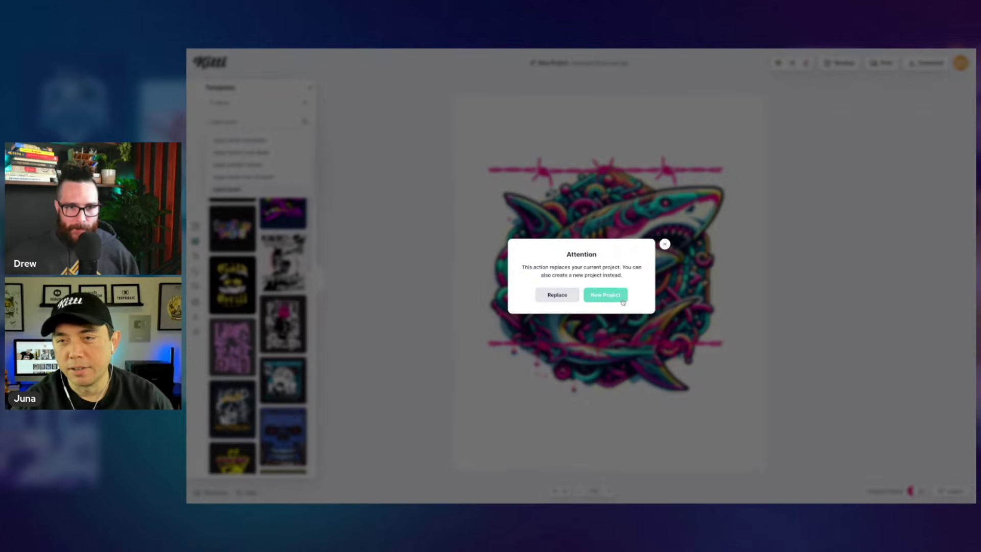
# Step: Open Punk is not Dead as a new project and copy its entire lettering group
pyautogui.click(613, 294)
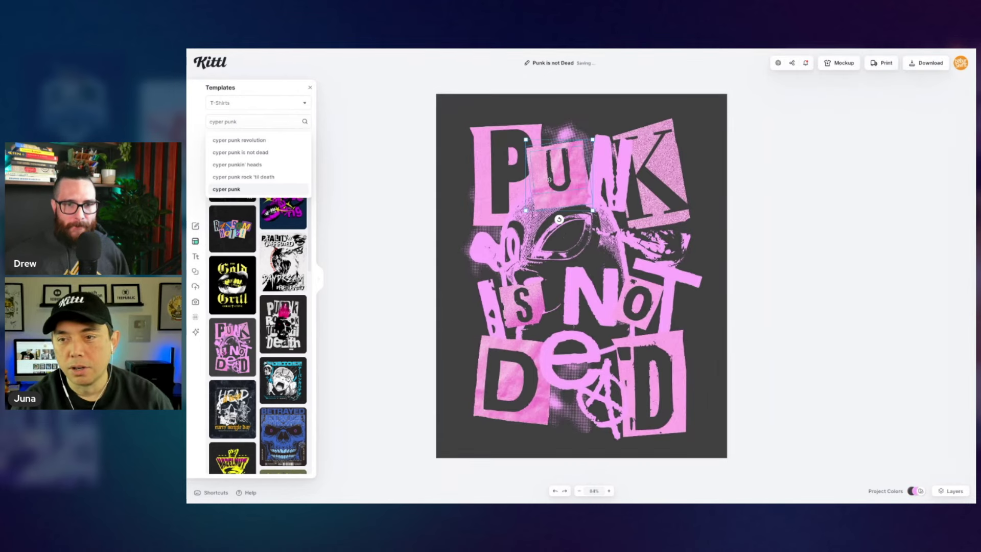
pyautogui.click(506, 172)
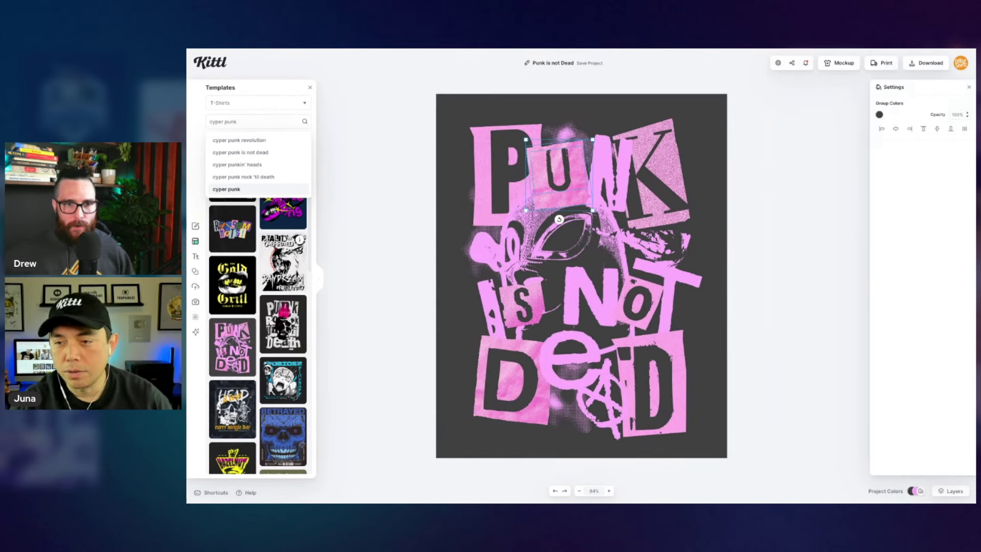
pyautogui.click(554, 378)
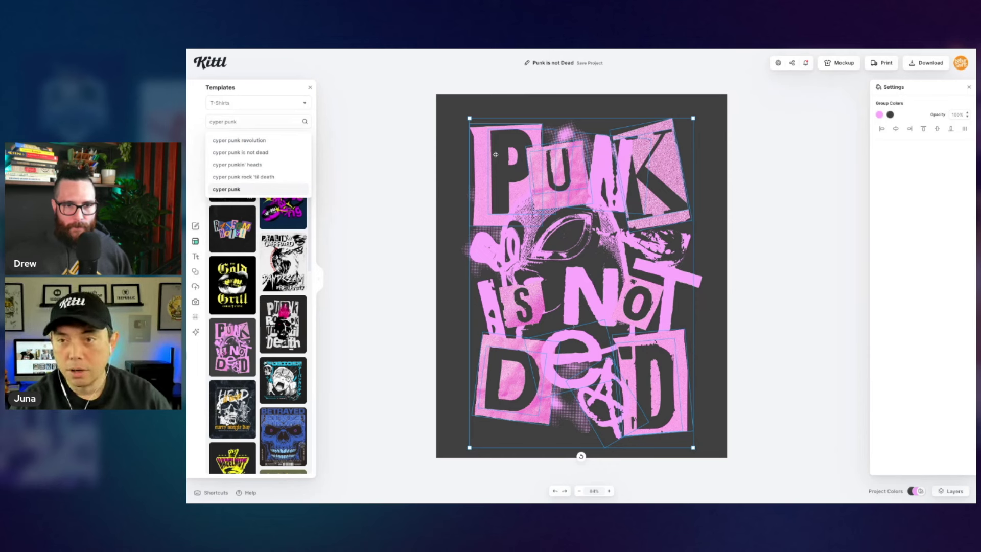
pyautogui.press('Escape')
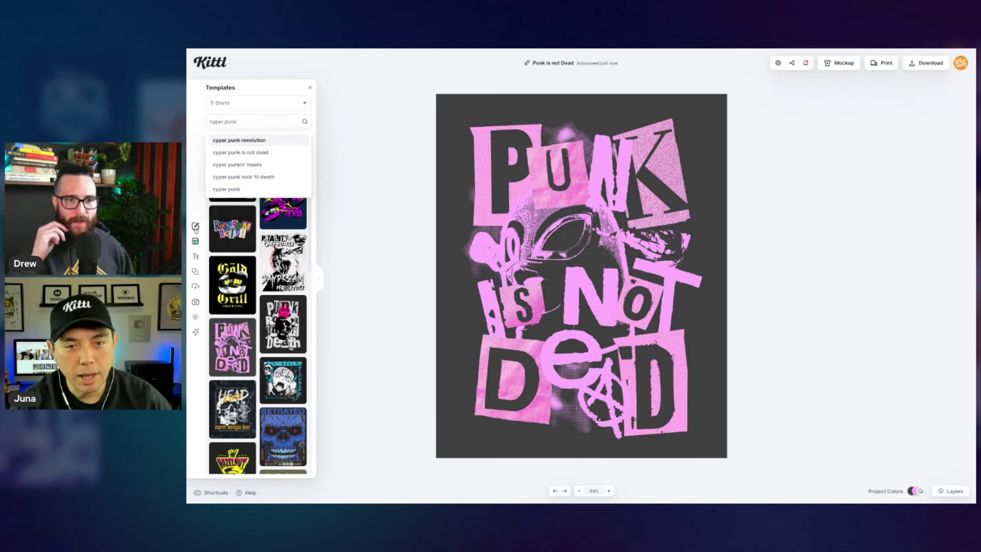
pyautogui.click(195, 227)
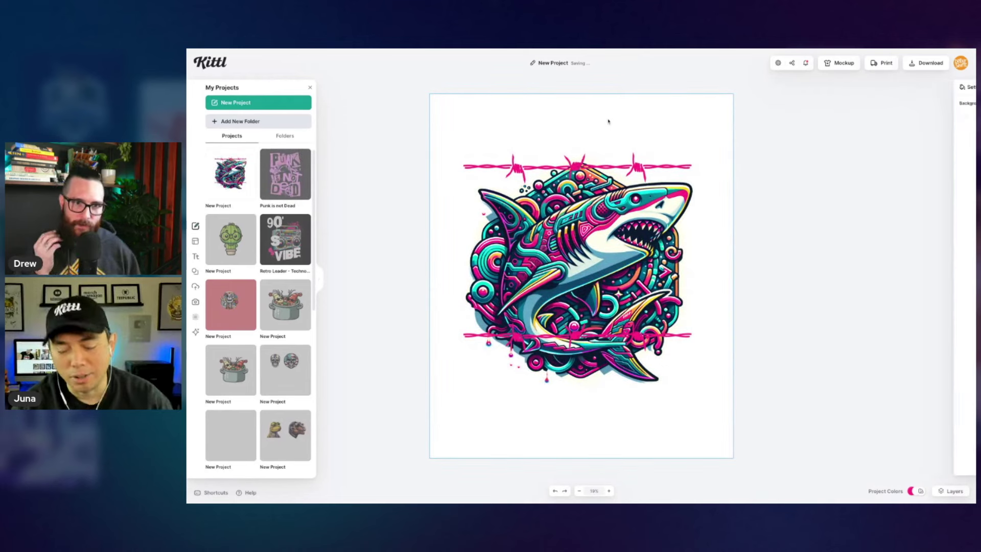
# Step: Paste the punk lettering, enlarge it over the shark, and shift DEAD lower right
pyautogui.hotkey('ctrl', 'v')
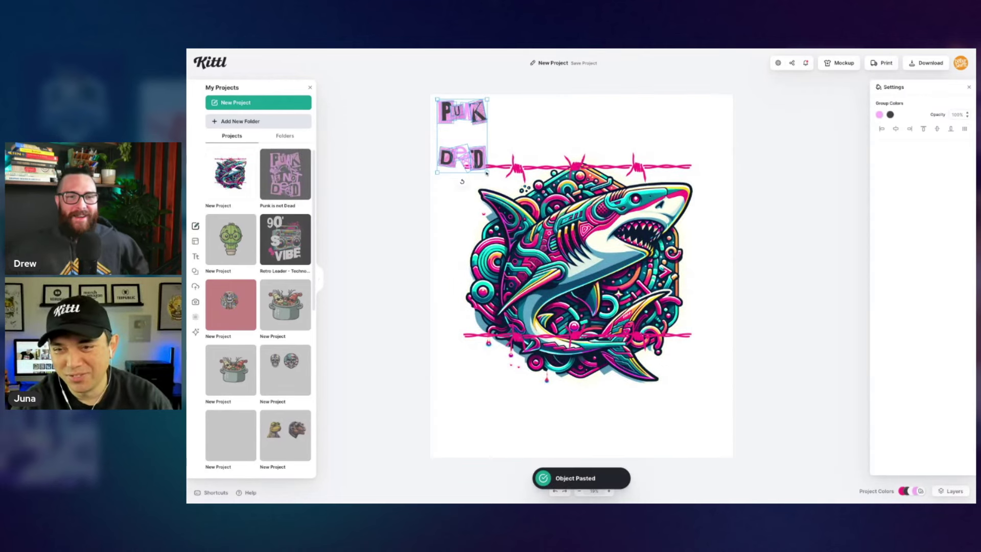
pyautogui.moveTo(487, 170); pyautogui.dragTo(684, 371)
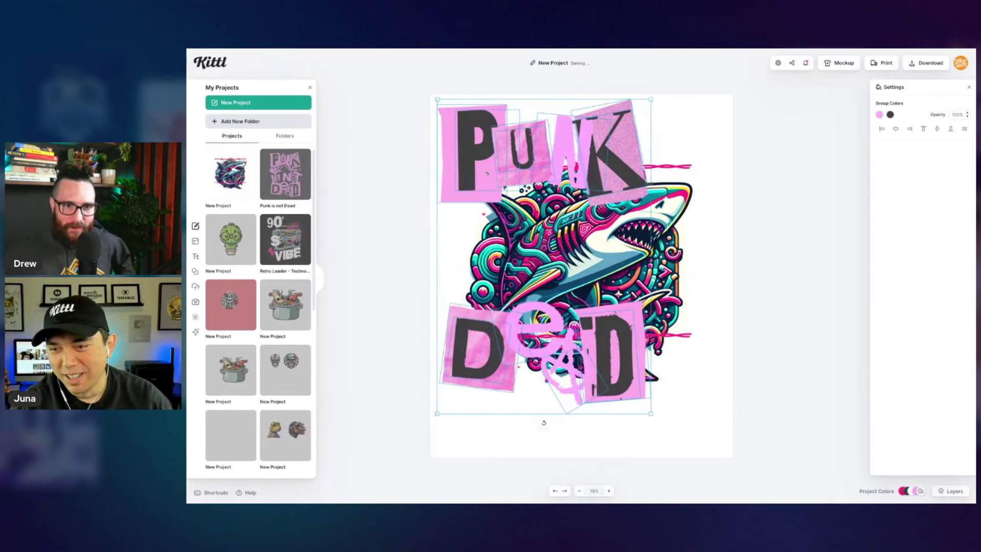
pyautogui.click(561, 345)
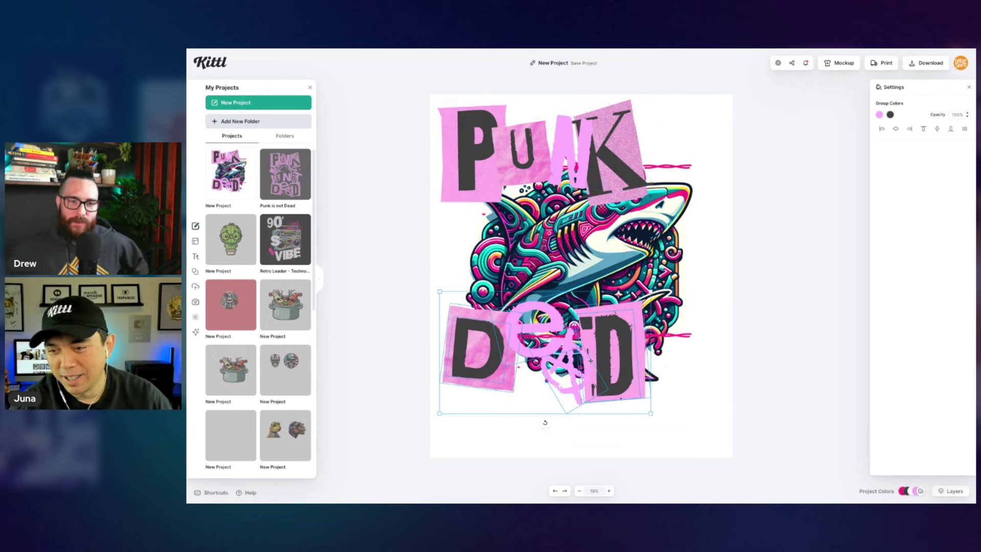
pyautogui.moveTo(560, 345); pyautogui.dragTo(598, 369)
# Step: Move the PUNK letters right and above the shark, nudging DEAD's last D
pyautogui.click(526, 141)
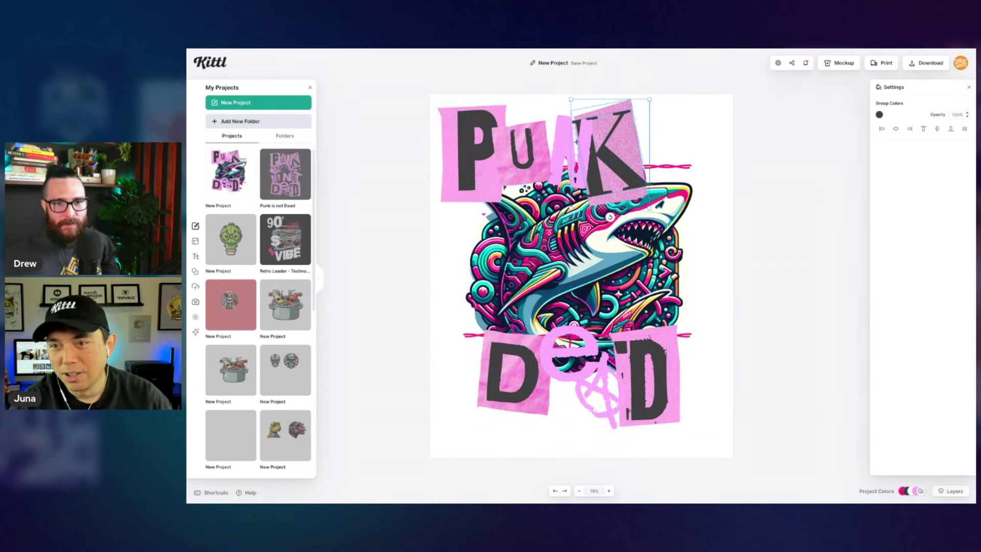
pyautogui.keyDown('shift'); pyautogui.click(491, 146); pyautogui.keyUp('shift')
pyautogui.moveTo(490, 146); pyautogui.dragTo(531, 141)
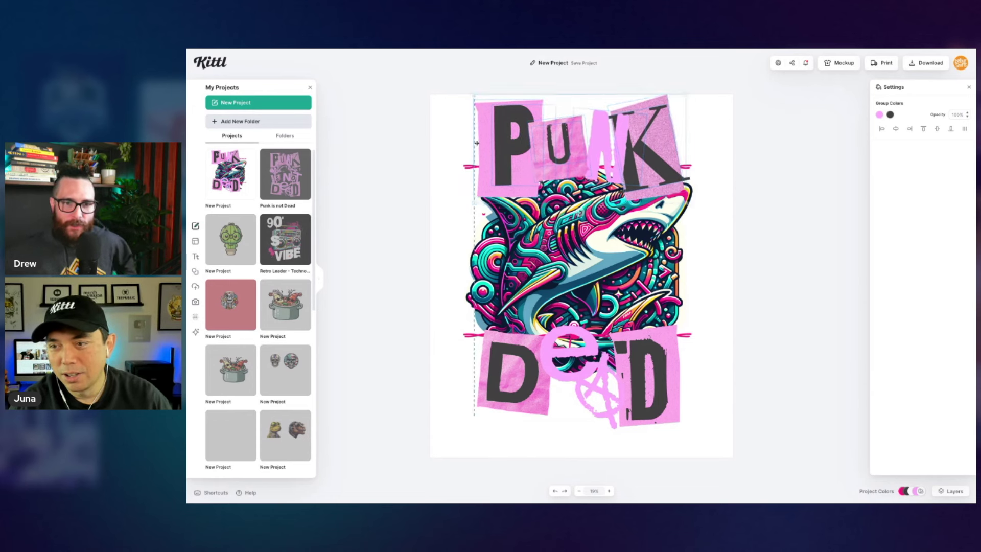
pyautogui.moveTo(579, 211); pyautogui.dragTo(600, 218)
pyautogui.moveTo(648, 376); pyautogui.dragTo(660, 377)
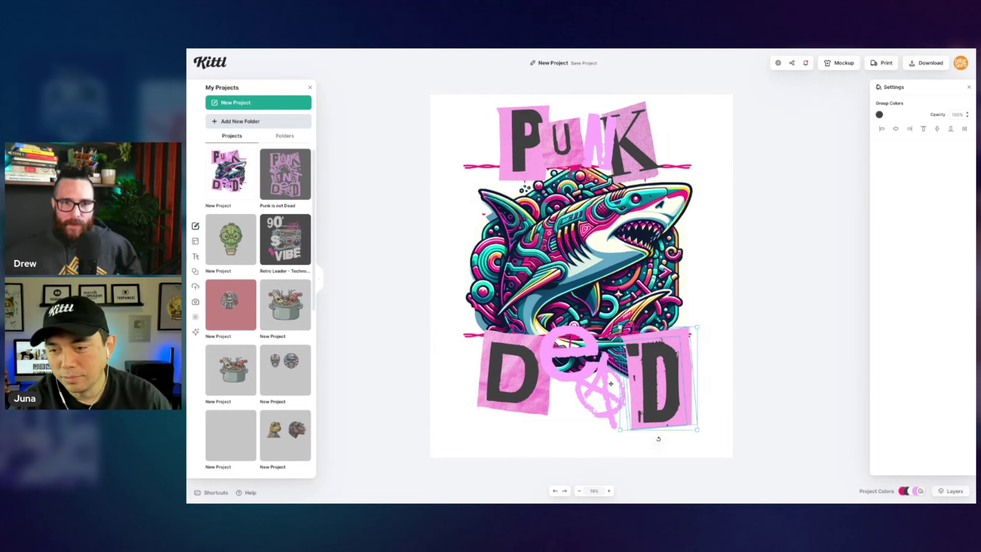
pyautogui.click(614, 385)
pyautogui.click(620, 377)
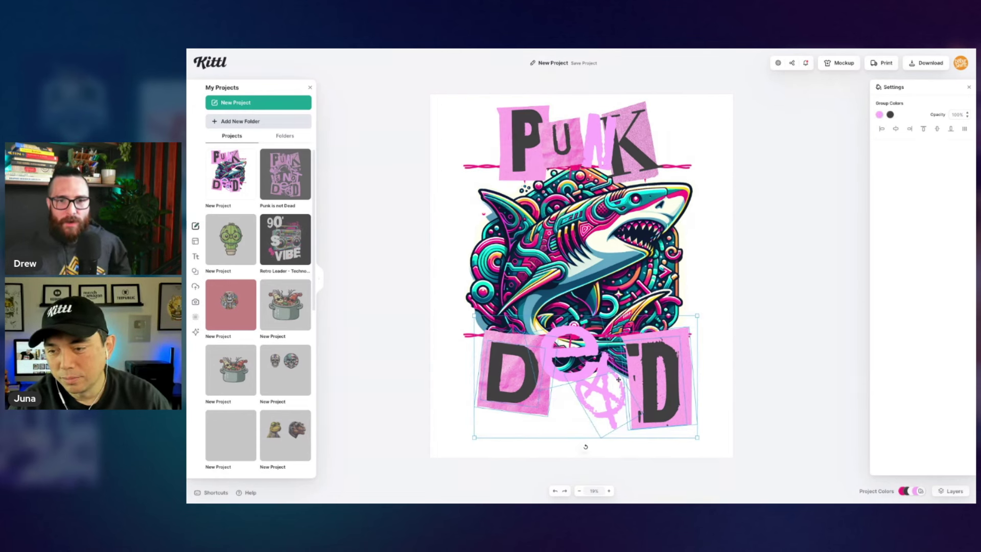
# Step: Turn the page background black
pyautogui.click(454, 119)
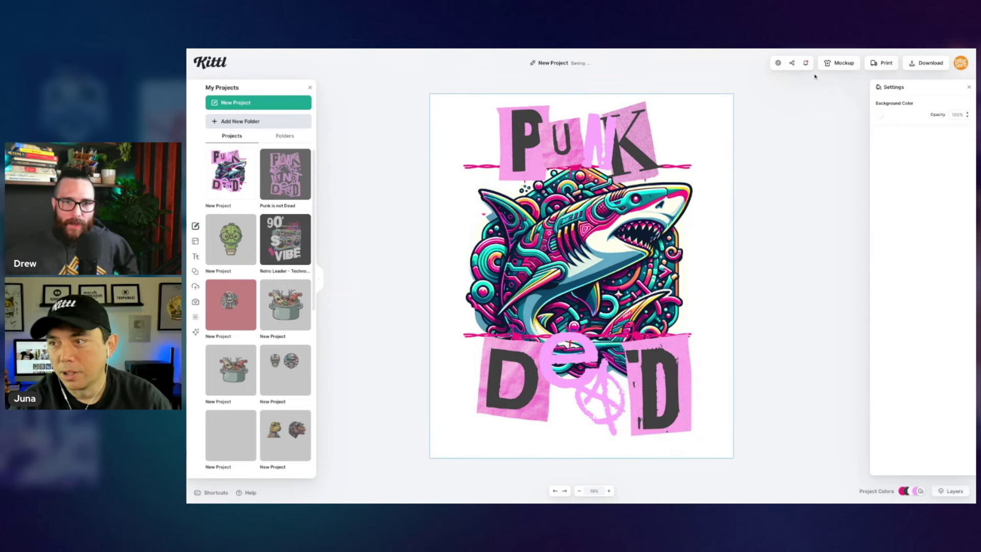
pyautogui.click(879, 114)
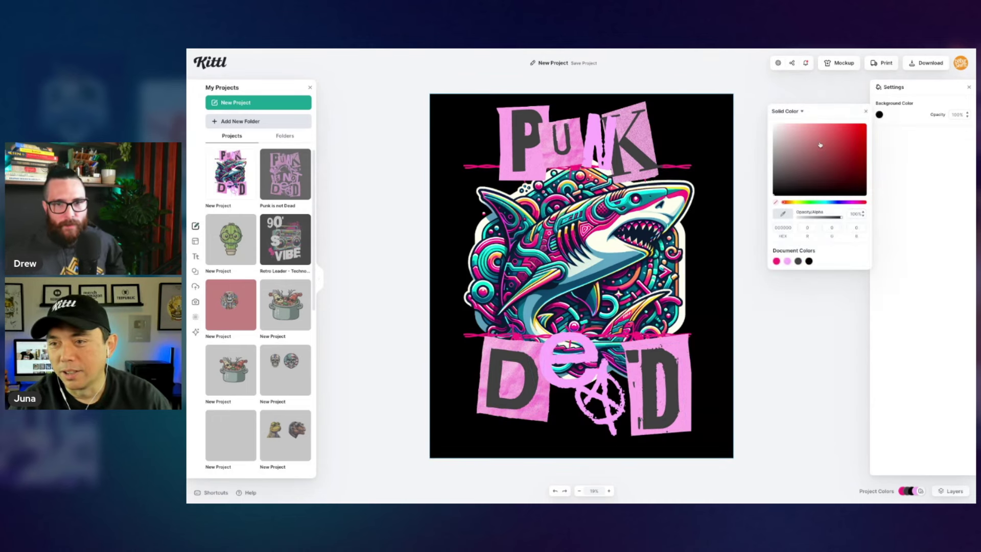
pyautogui.click(754, 110)
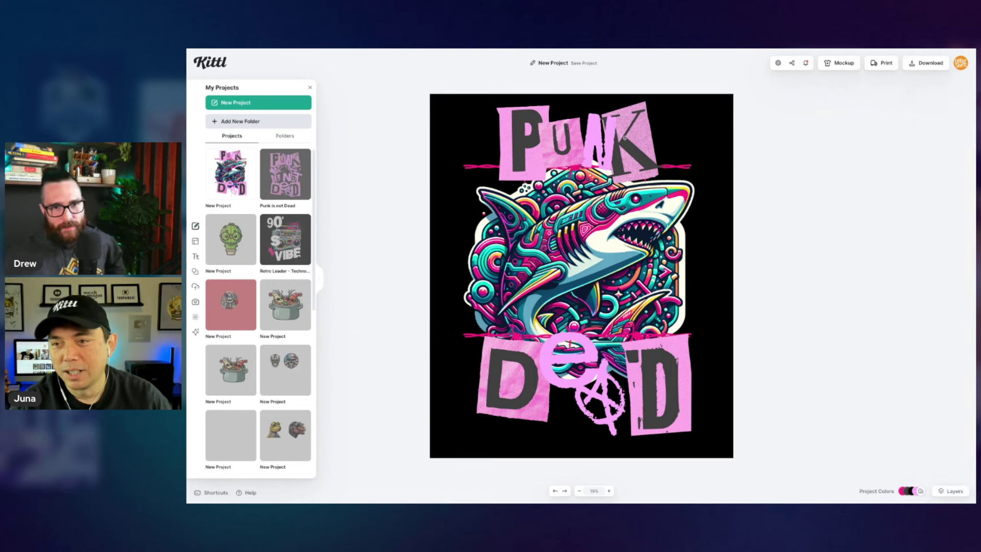
# Step: Check the K, N and U letters and move the pink e down over DEAD
pyautogui.click(648, 165)
pyautogui.click(627, 143)
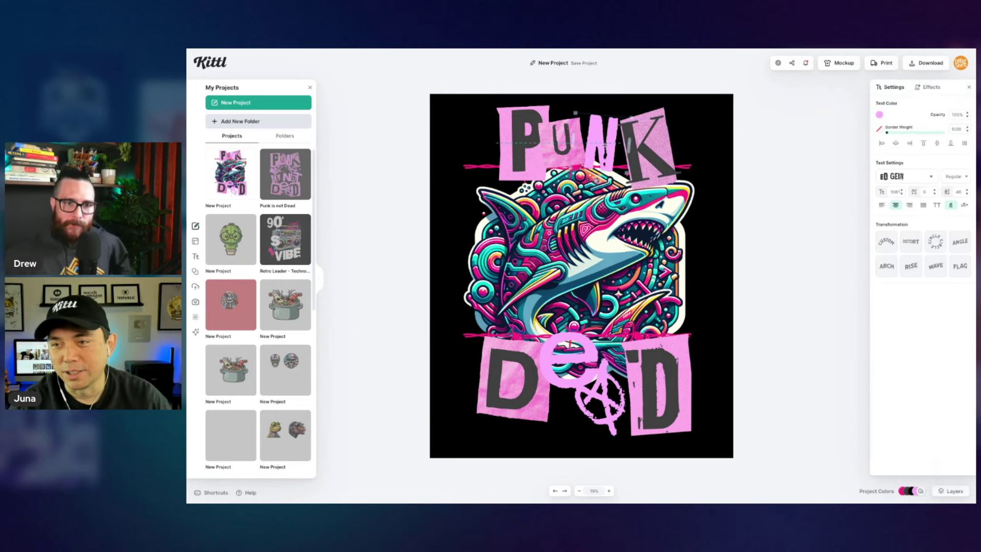
pyautogui.click(559, 142)
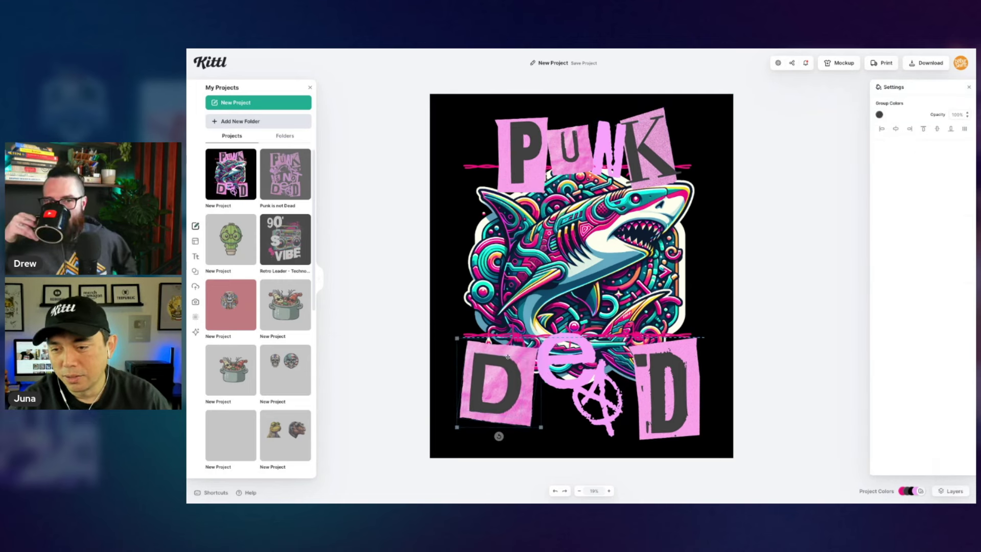
pyautogui.click(570, 361)
pyautogui.moveTo(571, 360); pyautogui.dragTo(554, 388)
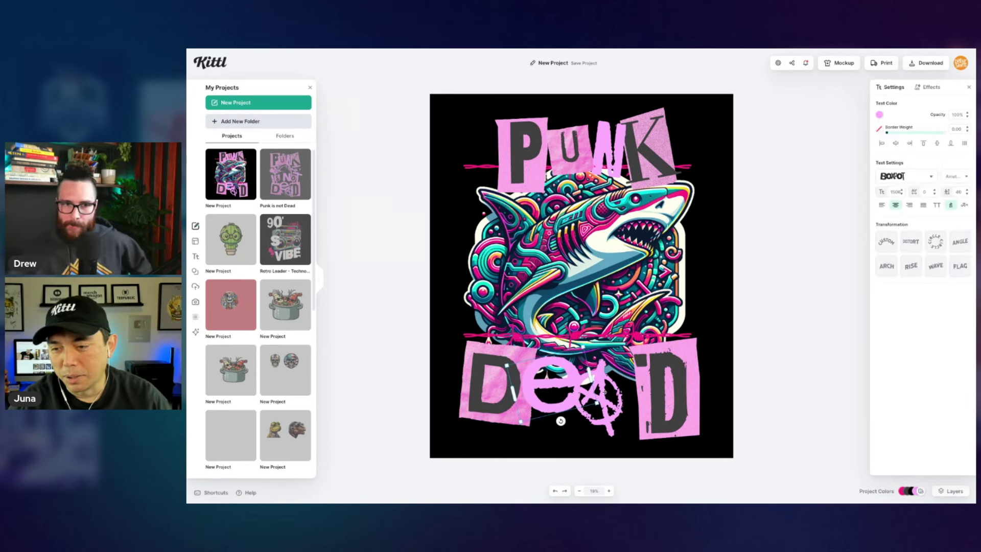
pyautogui.click(579, 412)
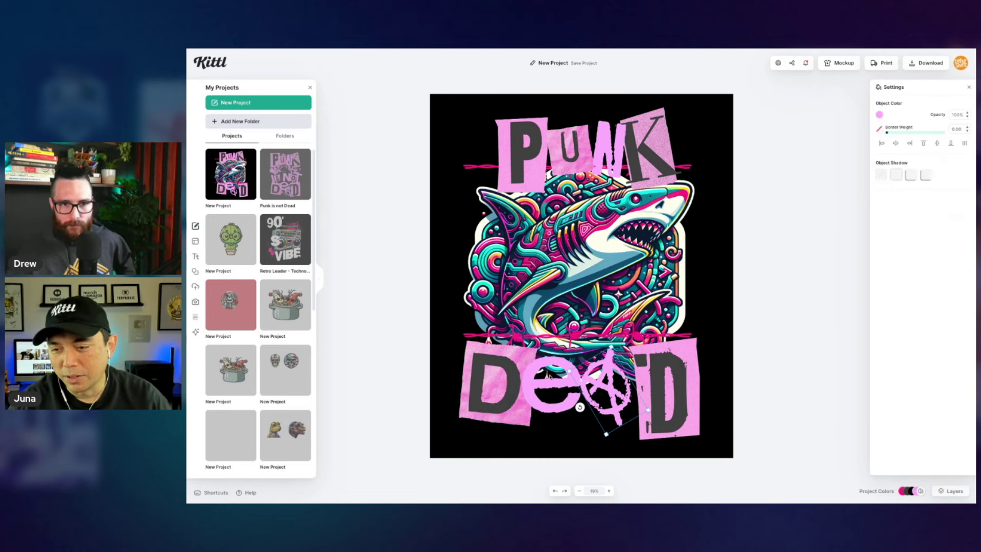
pyautogui.click(721, 139)
pyautogui.click(545, 387)
pyautogui.click(721, 139)
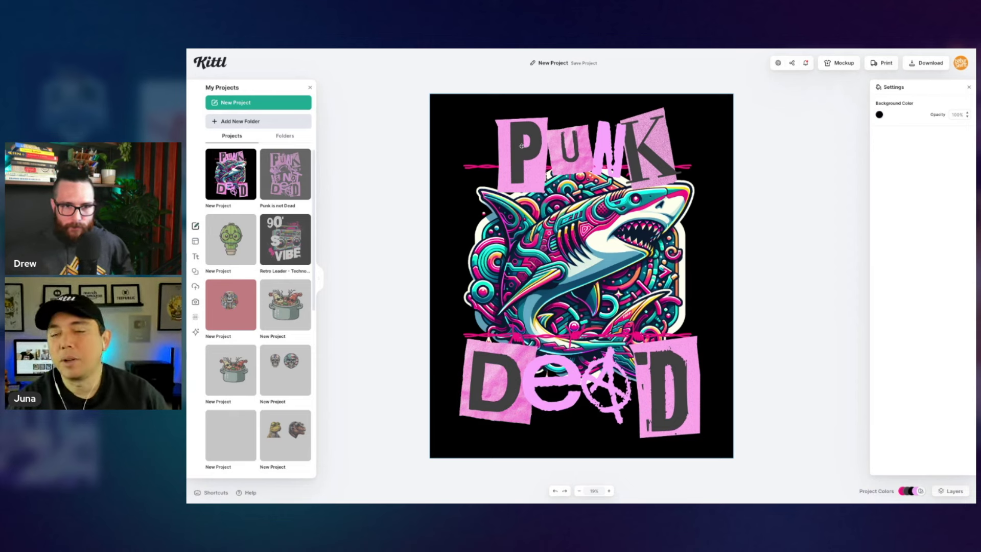
# Step: Check the P, N and K letters, then delete the whole DEAD lettering
pyautogui.click(521, 142)
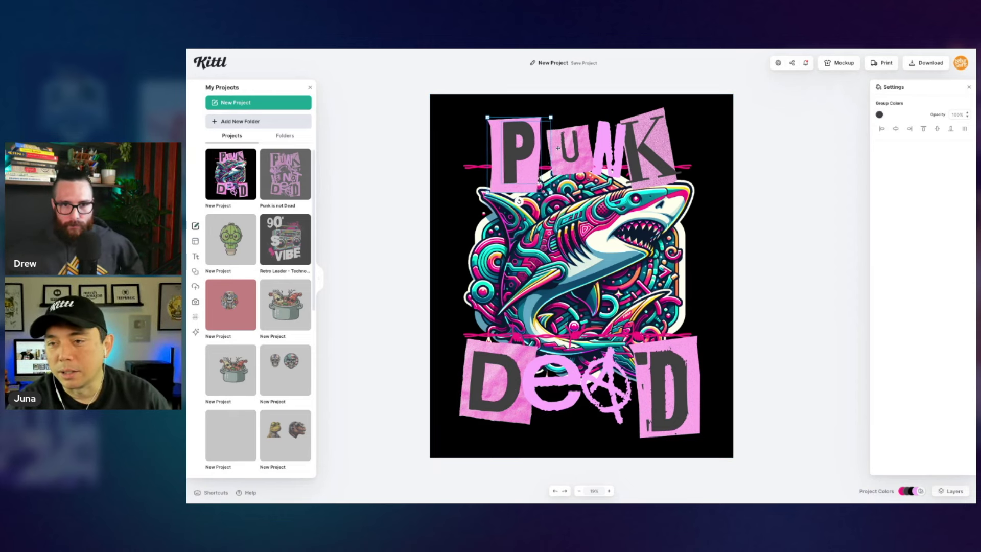
pyautogui.click(606, 157)
pyautogui.click(651, 150)
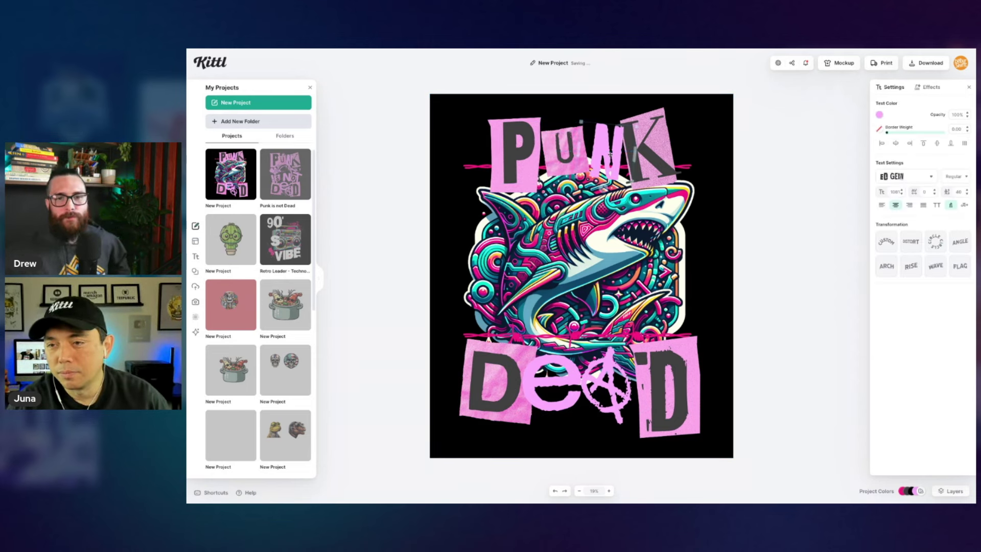
pyautogui.click(757, 182)
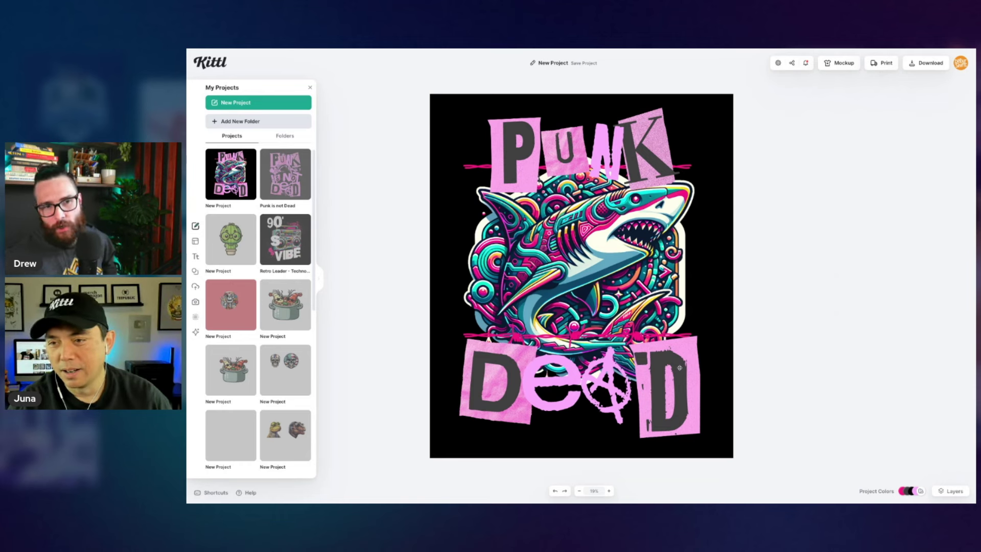
pyautogui.click(679, 368)
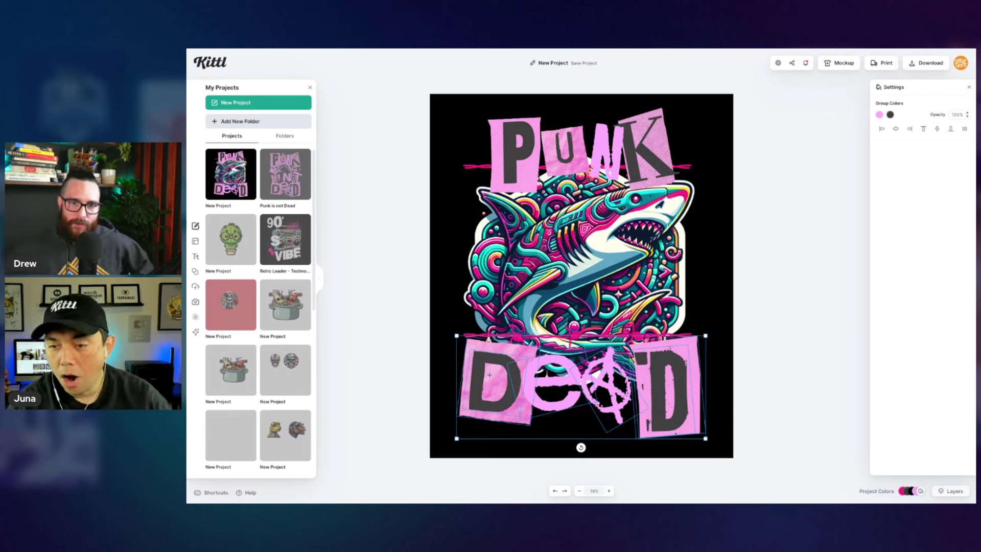
pyautogui.click(742, 341)
pyautogui.click(680, 367)
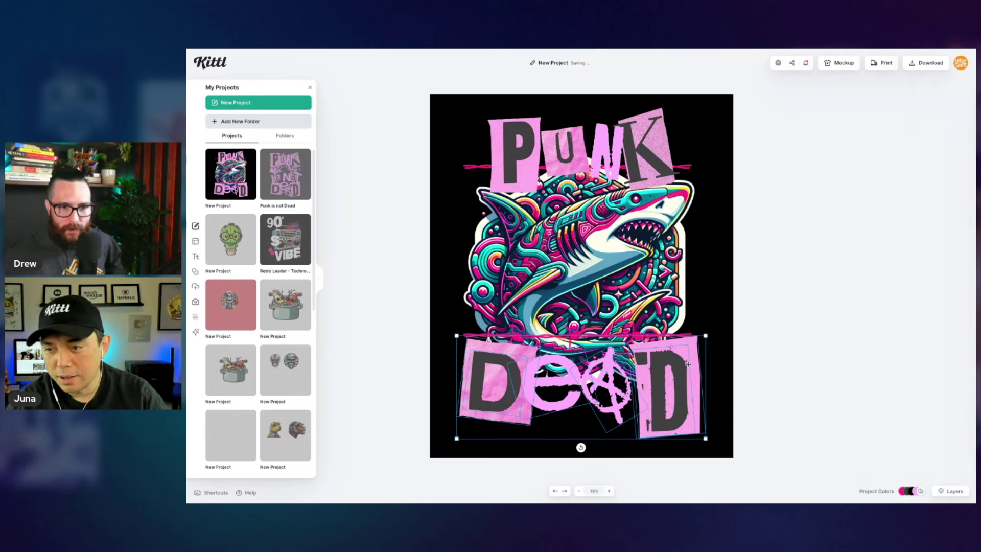
pyautogui.press('Delete')
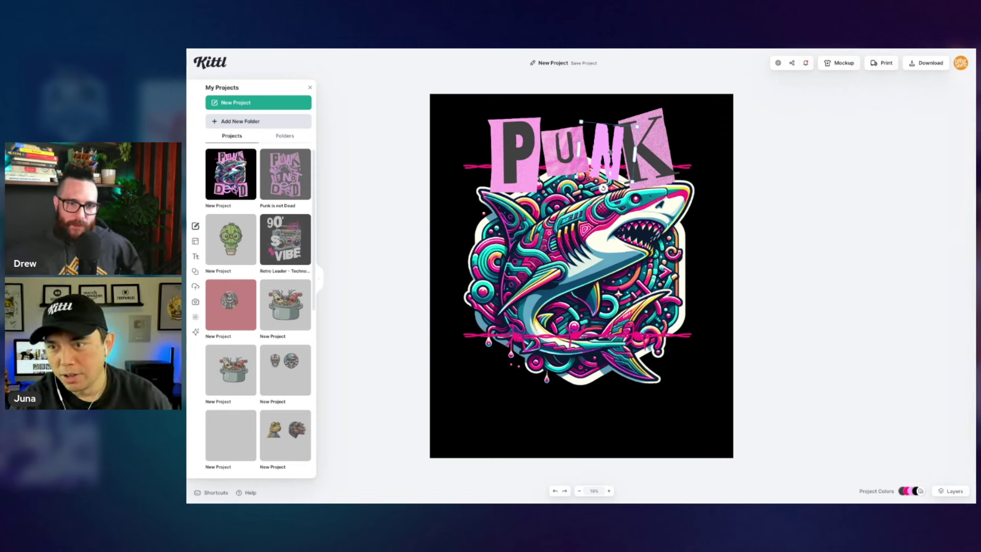
# Step: Paste a text element, change it to SHARK, and stretch it across the bottom
pyautogui.hotkey('ctrl', 'v')
pyautogui.doubleClick(544, 387)
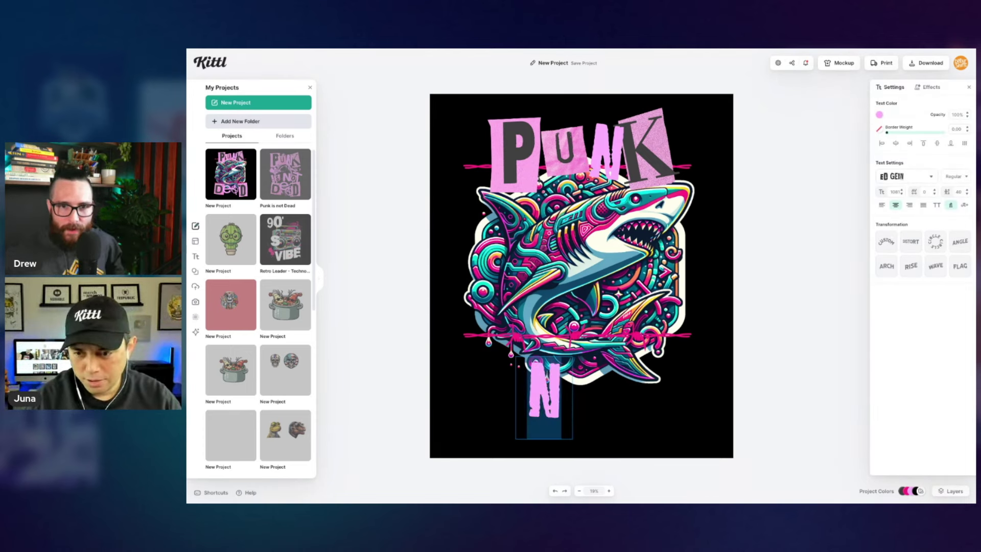
pyautogui.write('SHA')
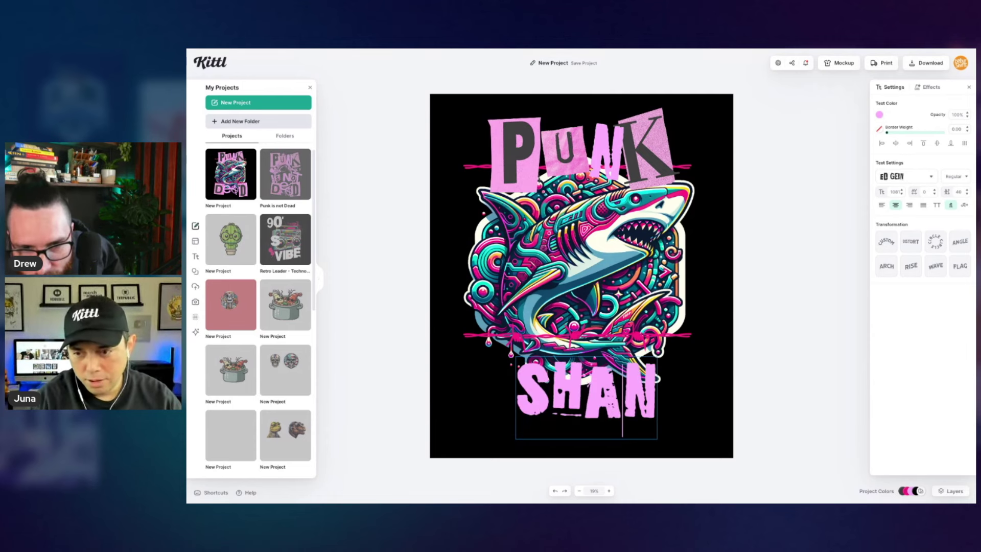
pyautogui.write('RK')
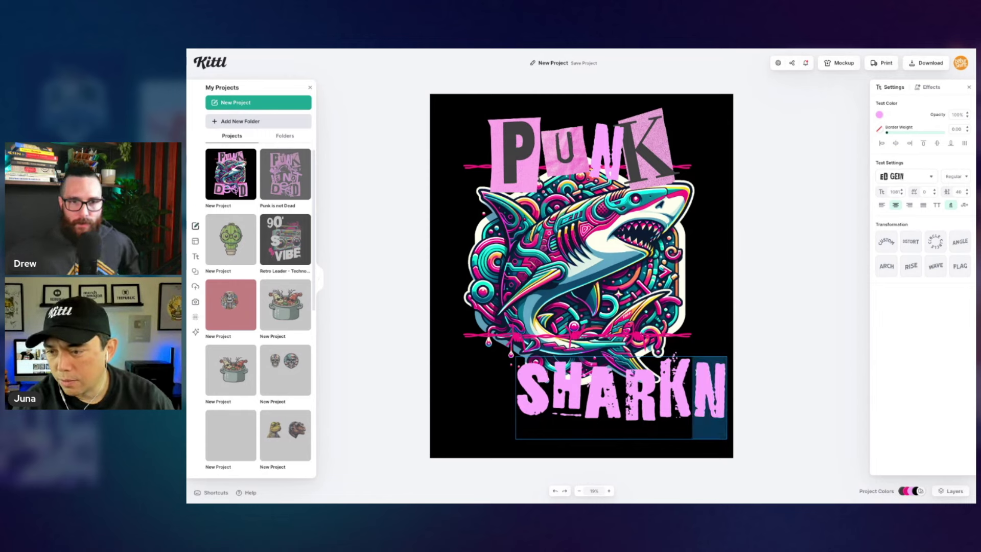
pyautogui.moveTo(727, 397)
pyautogui.mouseDown()
pyautogui.moveTo(571, 397)
pyautogui.moveTo(560, 299)
pyautogui.mouseUp()
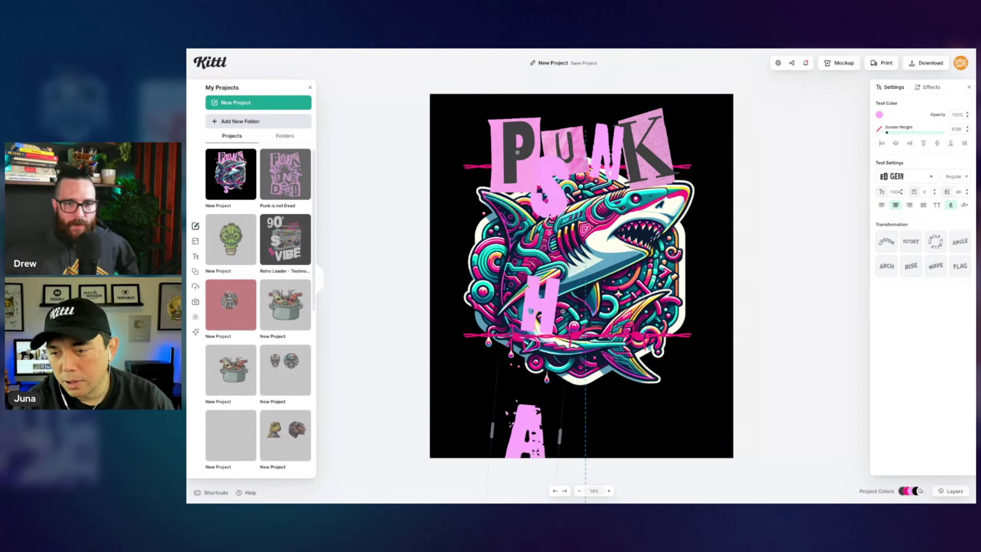
pyautogui.moveTo(565, 351); pyautogui.dragTo(545, 236)
pyautogui.moveTo(558, 431); pyautogui.dragTo(867, 219)
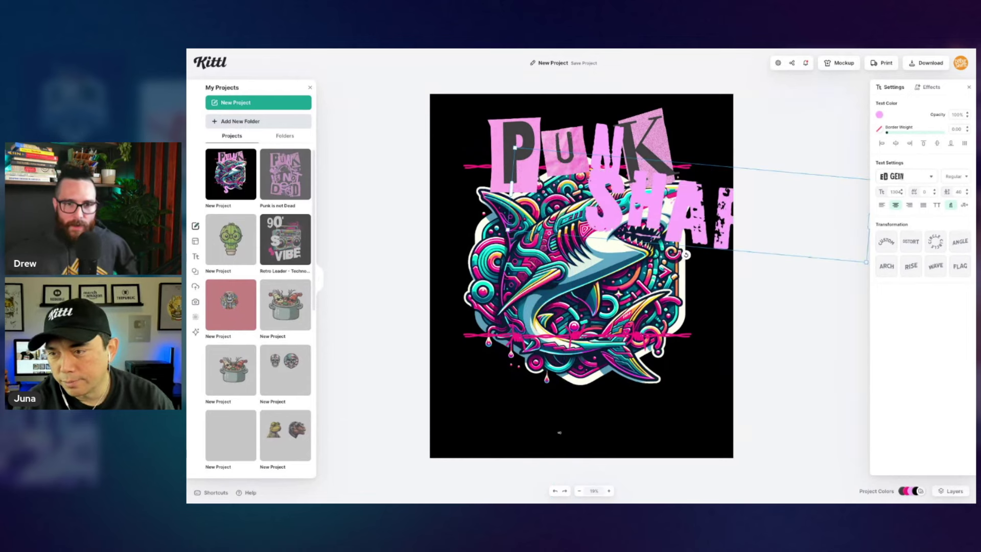
pyautogui.moveTo(651, 215); pyautogui.dragTo(651, 384)
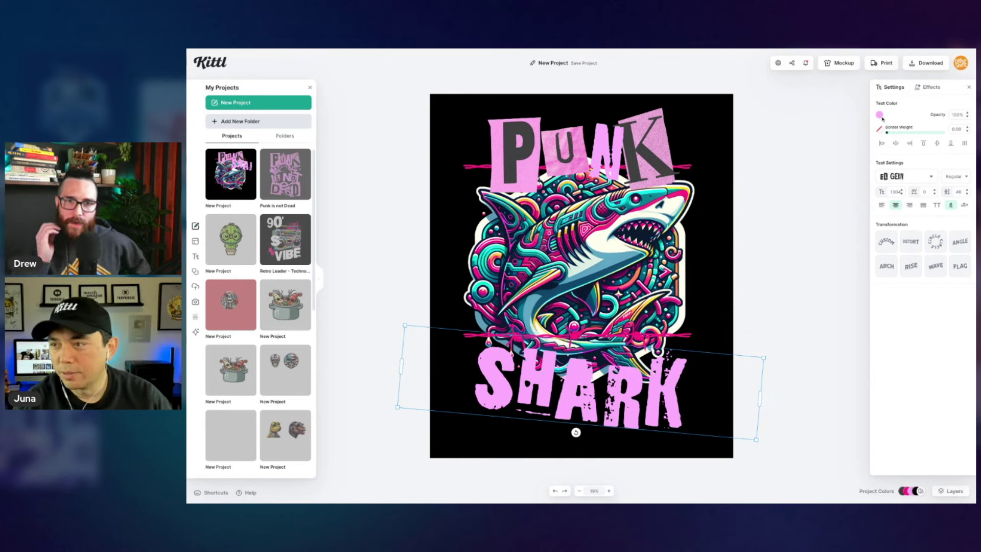
# Step: Colour the SHARK text white and nudge it slightly upward
pyautogui.click(879, 115)
pyautogui.click(776, 125)
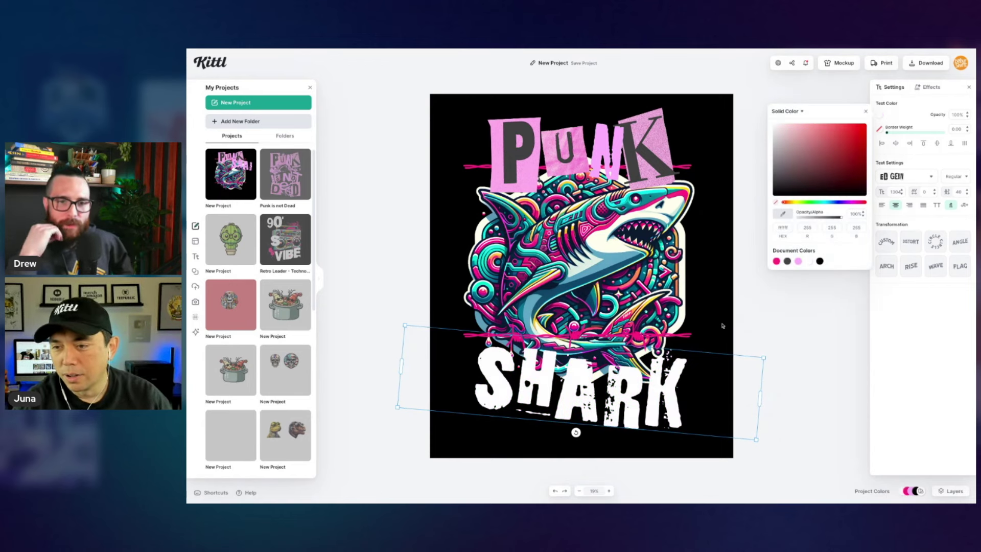
pyautogui.click(723, 325)
pyautogui.moveTo(580, 427); pyautogui.dragTo(581, 417)
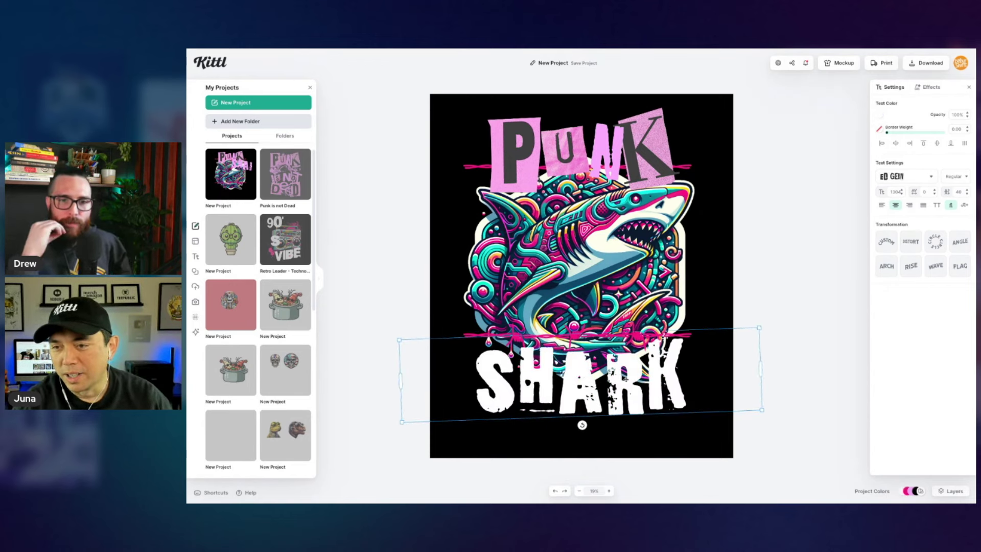
# Step: Recolour a single letter in PUNK, trying hot pink and ending light pink
pyautogui.click(651, 146)
pyautogui.click(879, 114)
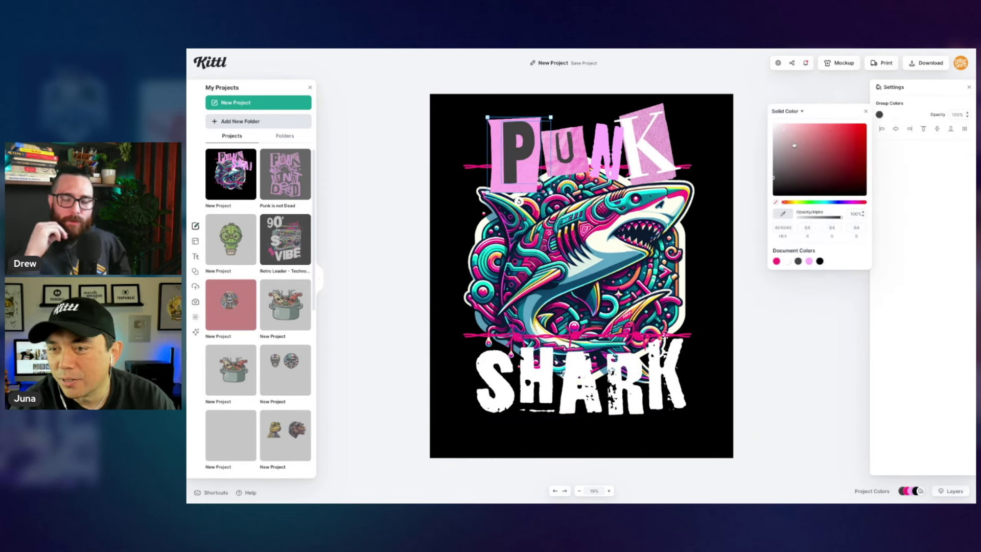
pyautogui.click(603, 186)
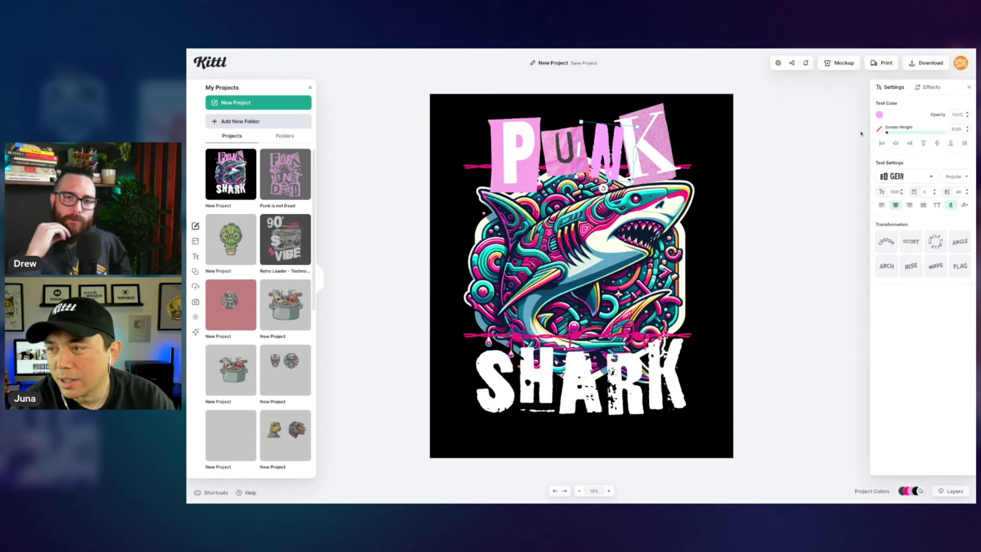
pyautogui.click(880, 115)
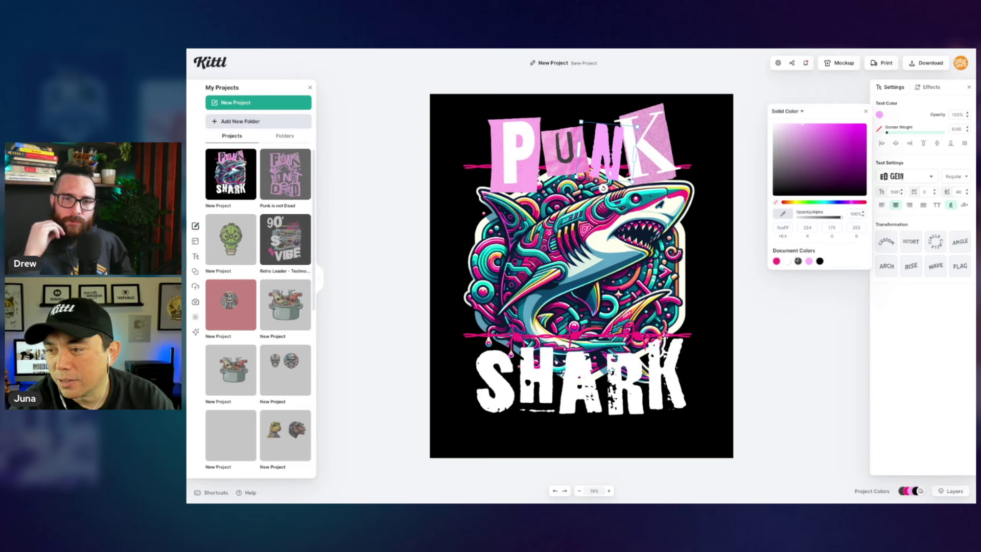
pyautogui.click(777, 261)
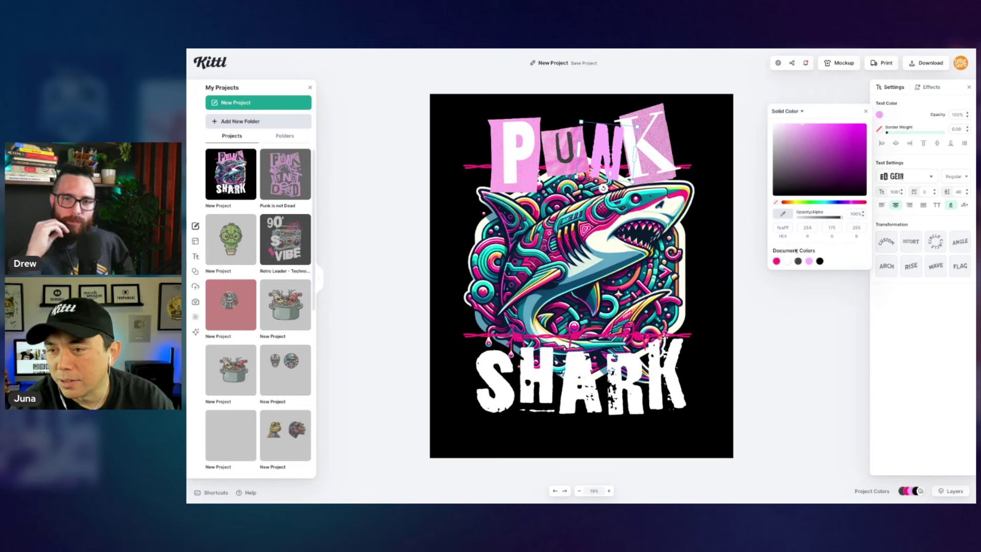
pyautogui.click(776, 202)
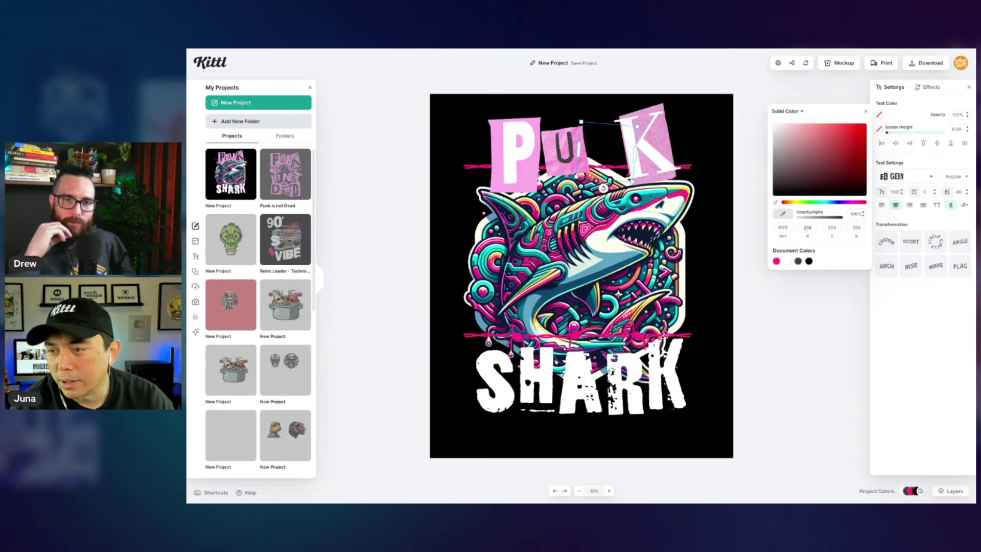
pyautogui.click(683, 376)
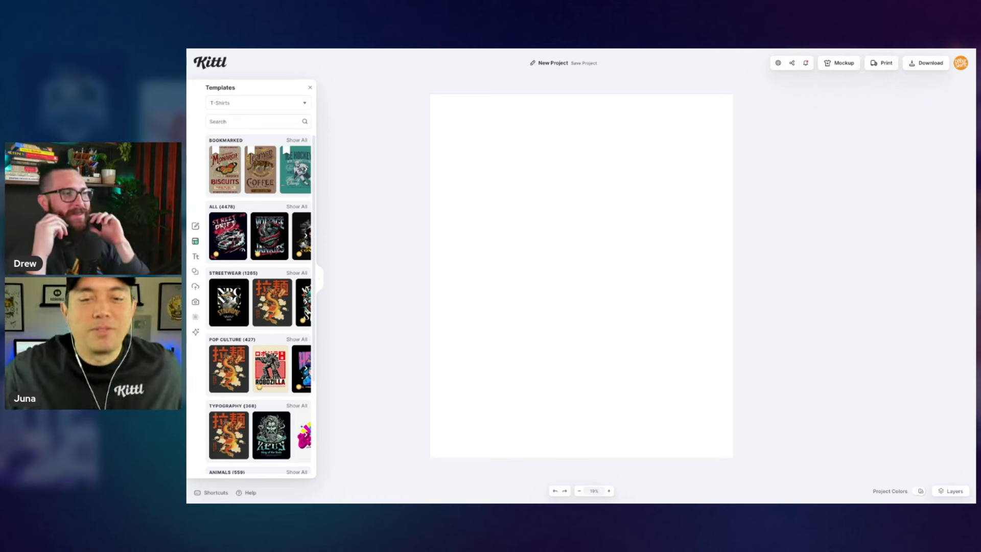
# Step: In the AI image generator, choose the mascot Clipart style from all styles, then select the prompt text
pyautogui.click(195, 331)
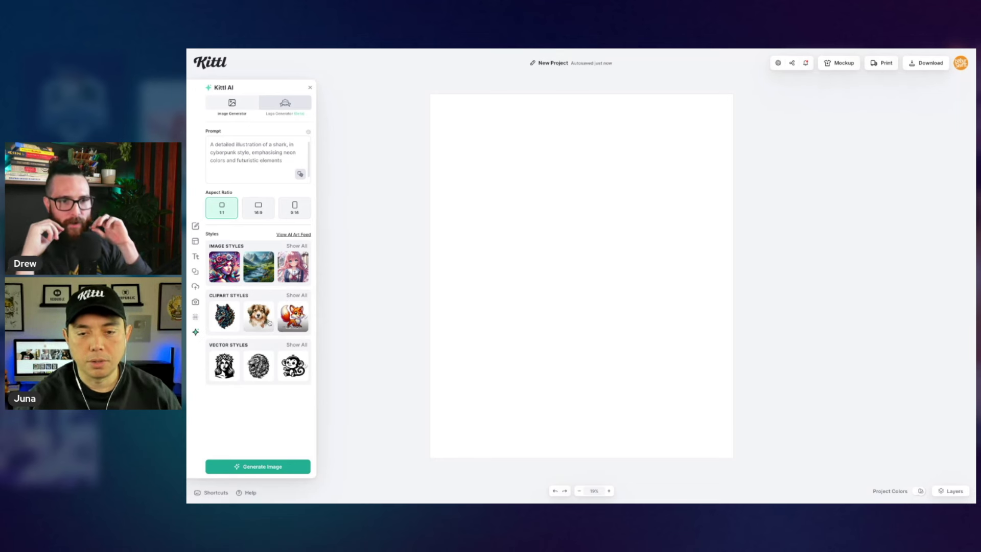
pyautogui.click(297, 295)
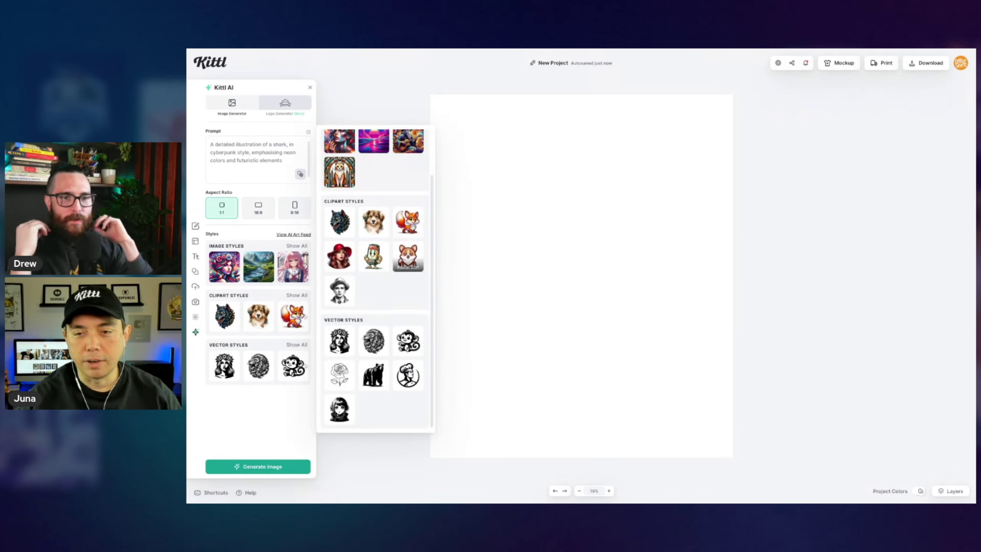
pyautogui.click(374, 256)
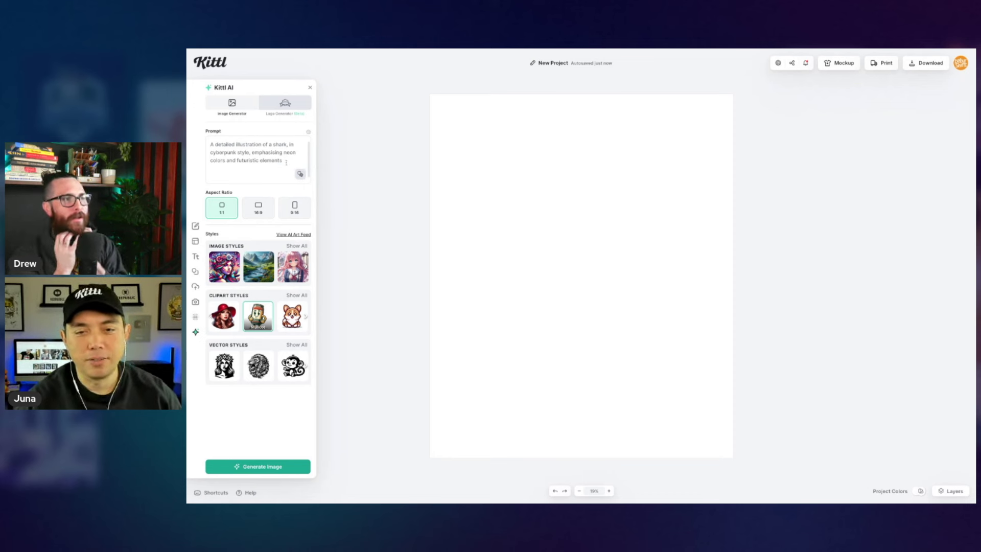
pyautogui.tripleClick(286, 162)
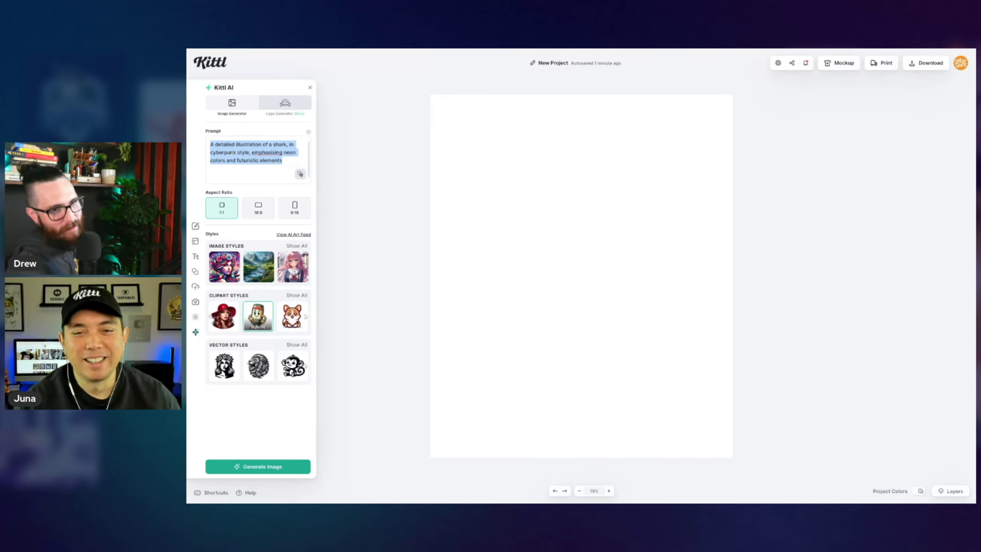
pyautogui.click(224, 152)
# Step: Replace the prompt with a retro 80s-arcade pixel apple mascot and generate it
pyautogui.hotkey('ctrl', 'a')
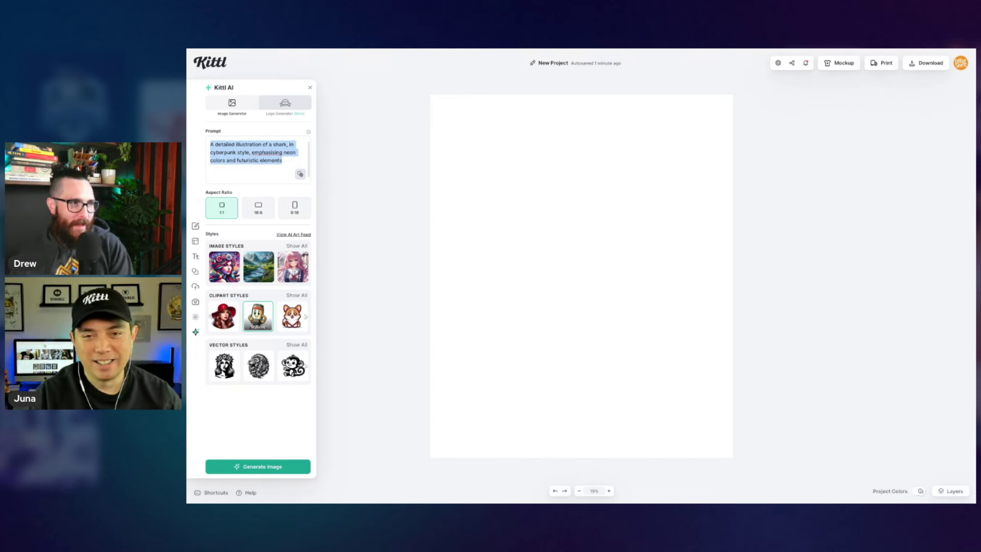
pyautogui.write('a charming retro mascot')
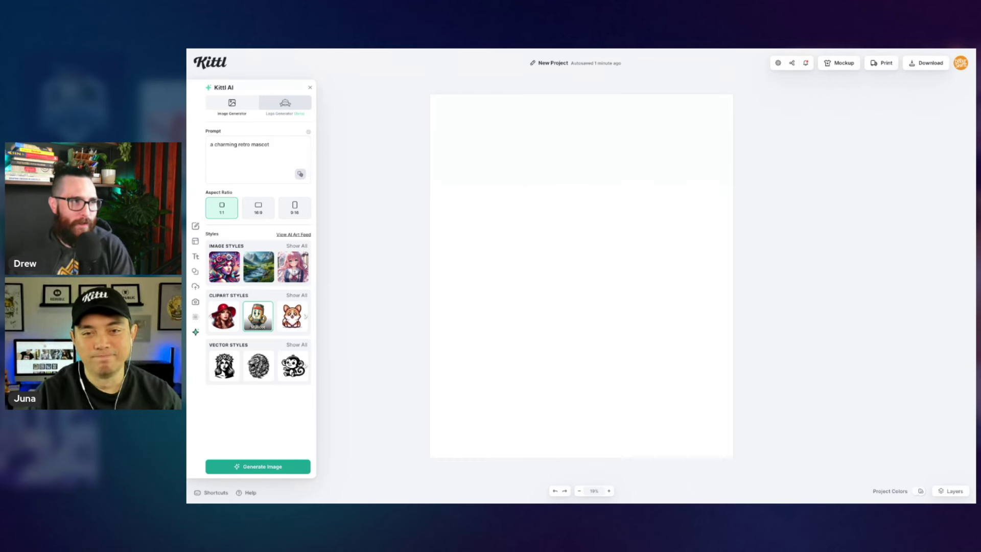
pyautogui.write('ple')
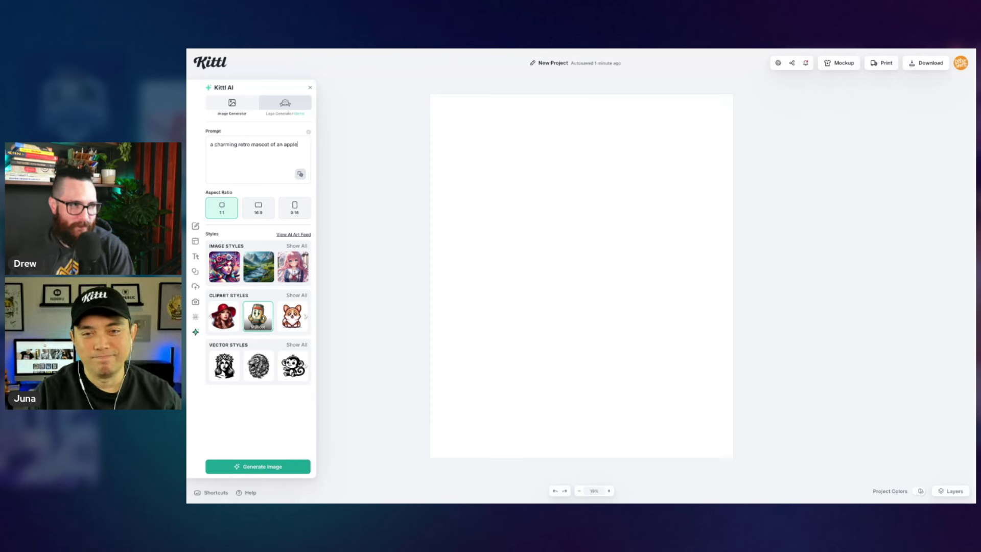
pyautogui.write(', with inspiration fro')
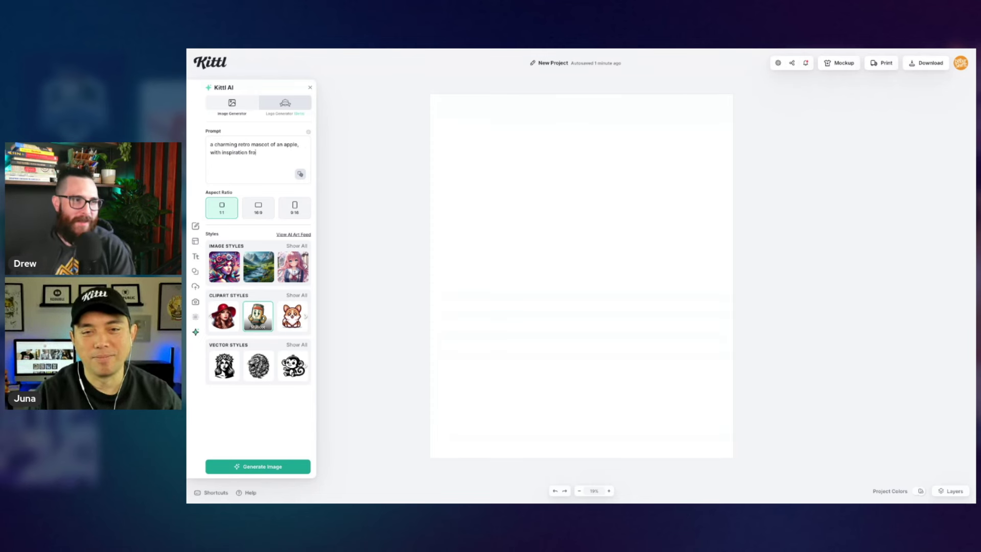
pyautogui.write('m 80s acr')
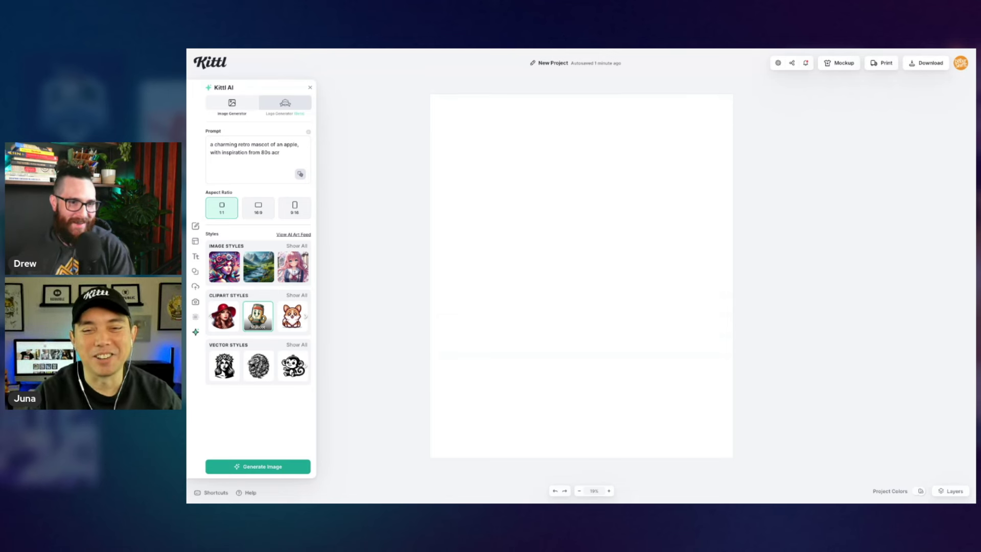
pyautogui.press('BackSpace')
pyautogui.press('BackSpace')
pyautogui.write('rcade characters, pixe')
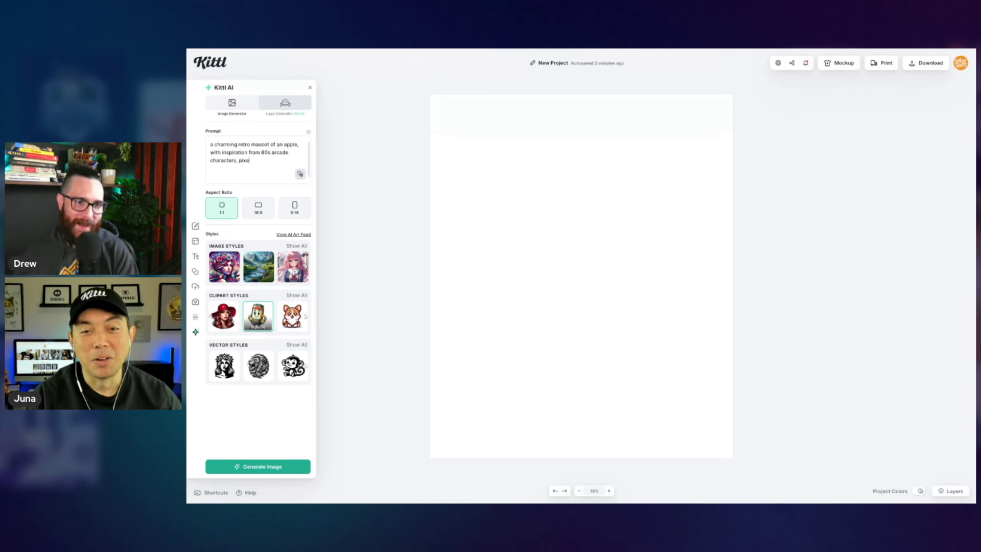
pyautogui.write('l style')
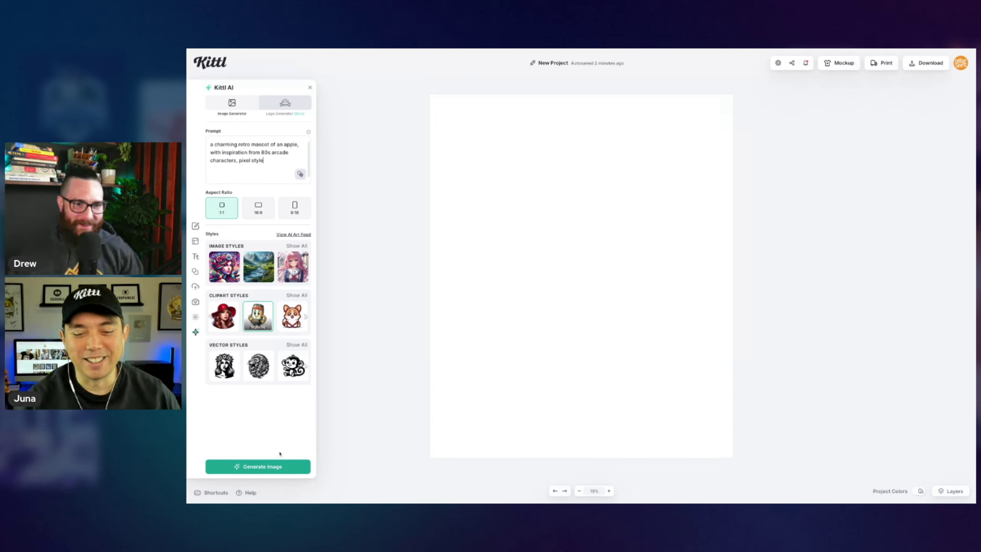
pyautogui.click(274, 468)
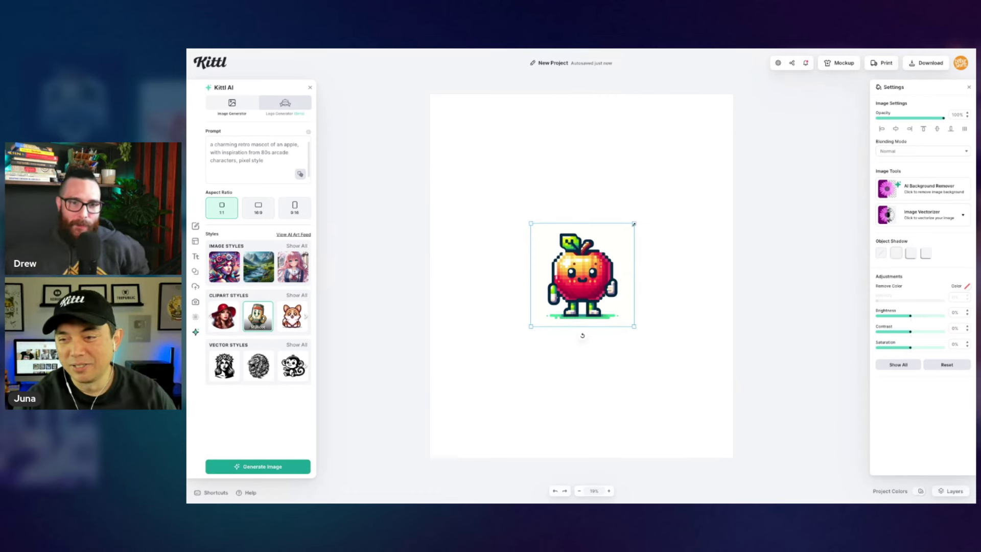
# Step: Enlarge the generated apple image and position it near the canvas centre
pyautogui.moveTo(632, 225); pyautogui.dragTo(707, 149)
pyautogui.moveTo(704, 242); pyautogui.dragTo(640, 239)
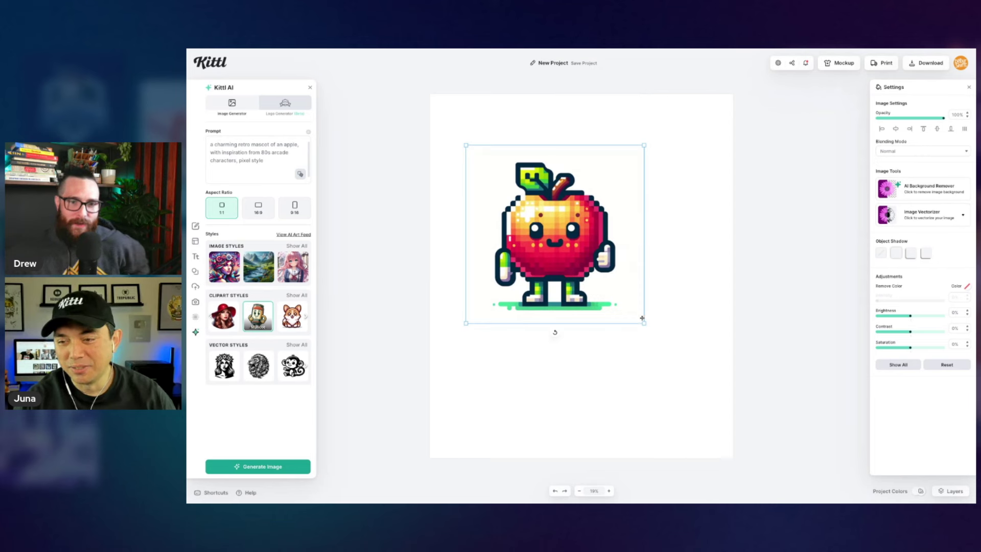
pyautogui.moveTo(645, 324); pyautogui.dragTo(674, 340)
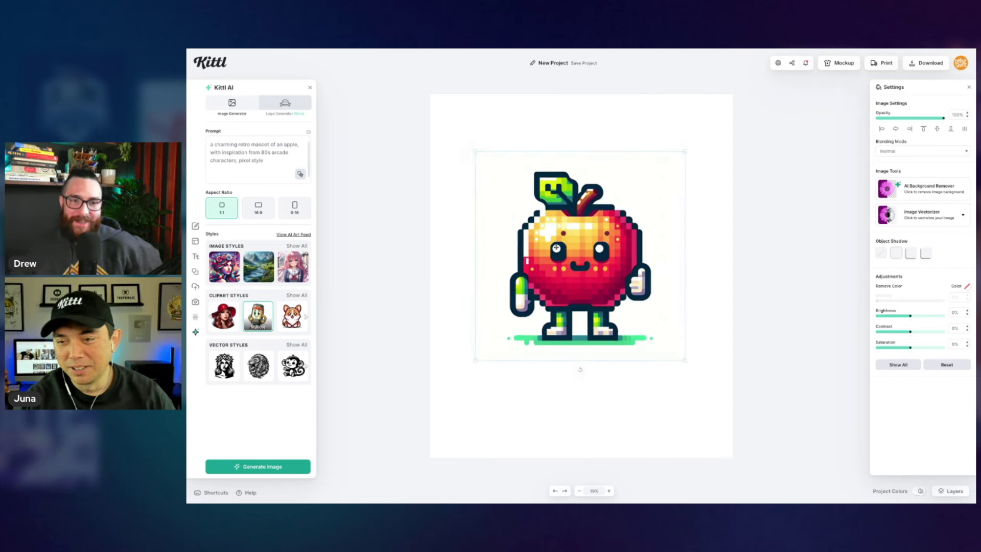
pyautogui.moveTo(546, 238); pyautogui.dragTo(556, 247)
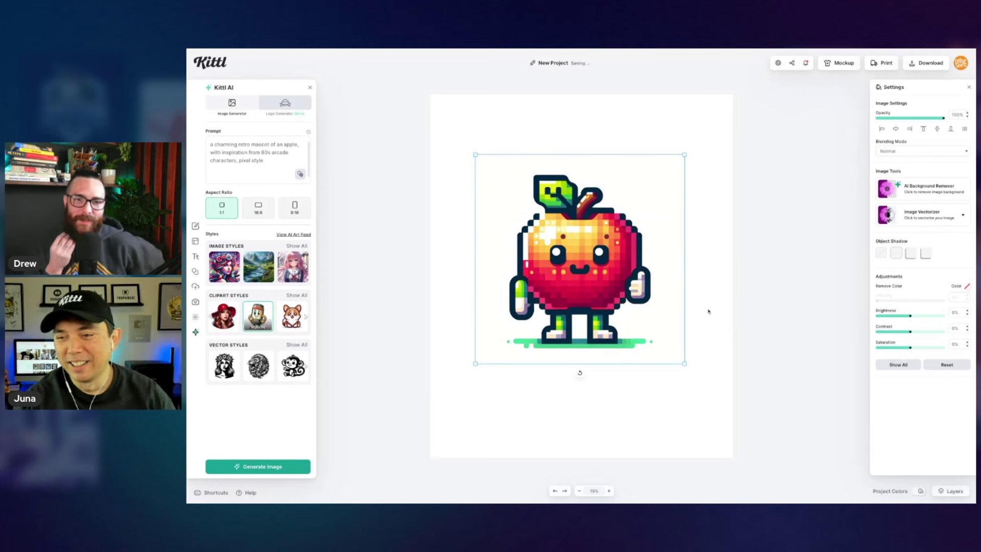
pyautogui.moveTo(608, 256); pyautogui.dragTo(610, 259)
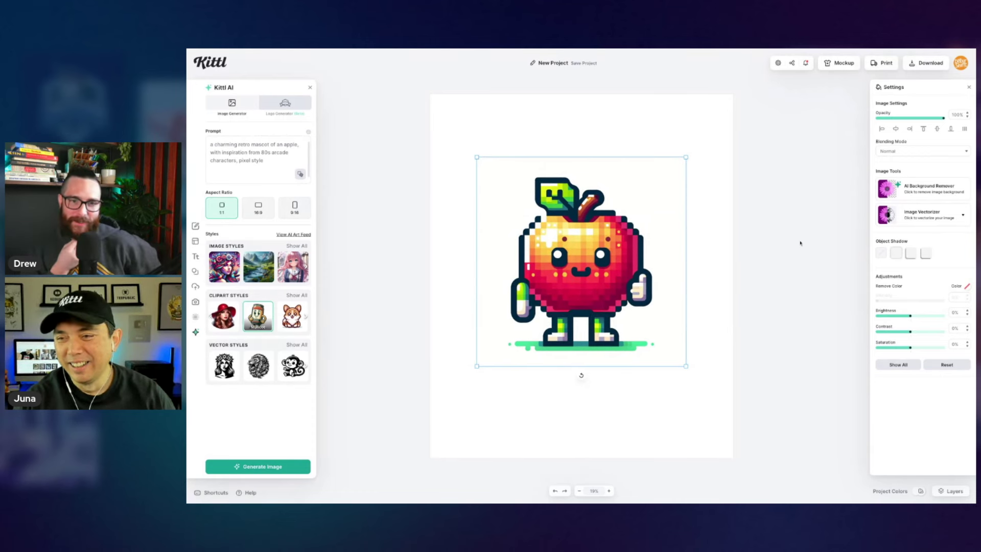
# Step: Remove the apple mascot's background and bring up the templates library
pyautogui.click(923, 192)
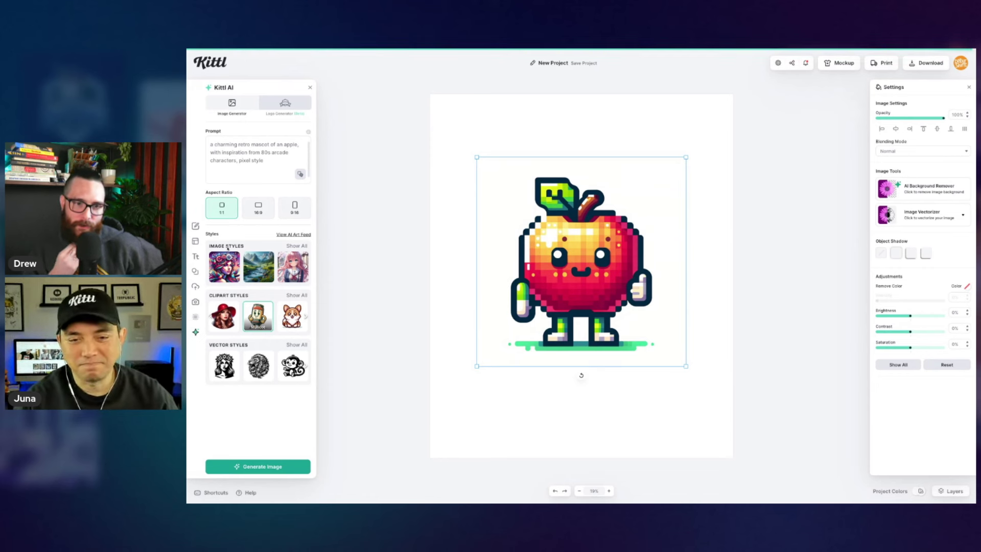
pyautogui.click(196, 244)
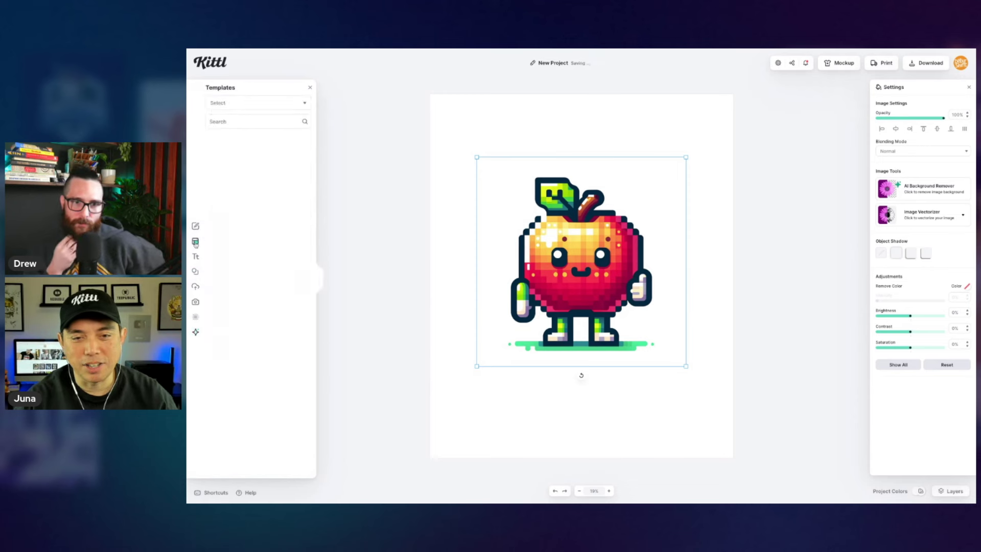
# Step: Open the Lonely template from a 'pixel' search as a new project and select its design
pyautogui.click(231, 120)
pyautogui.write('pixel')
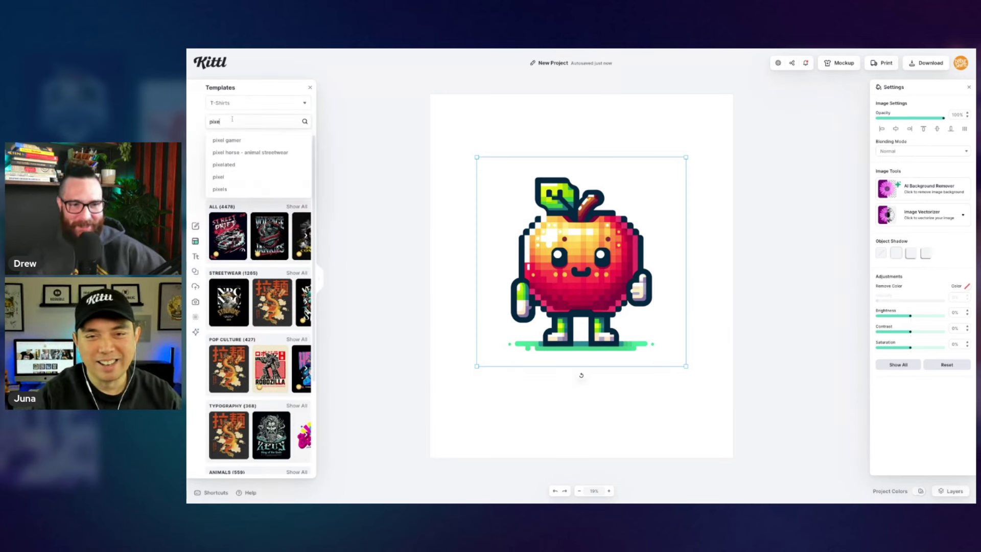
pyautogui.press('Return')
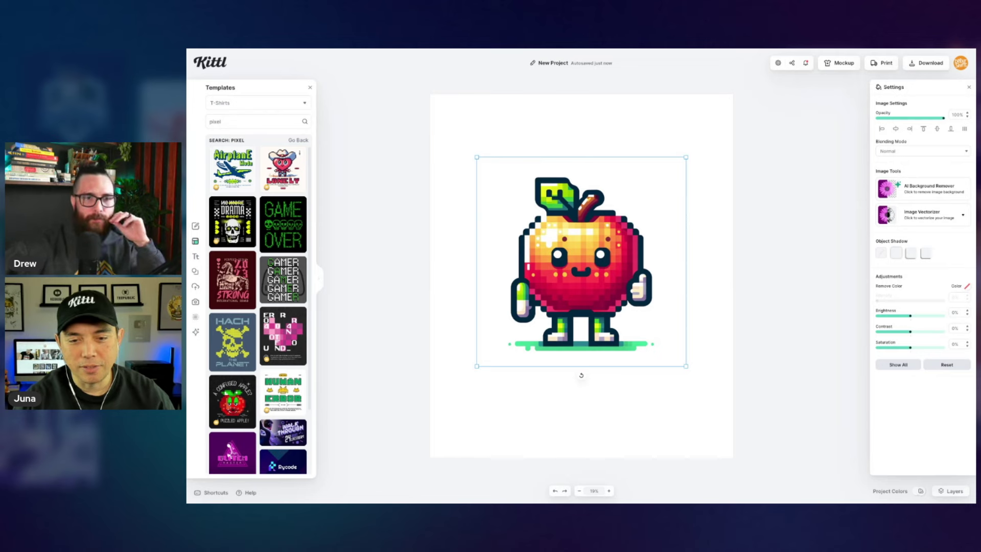
pyautogui.click(283, 224)
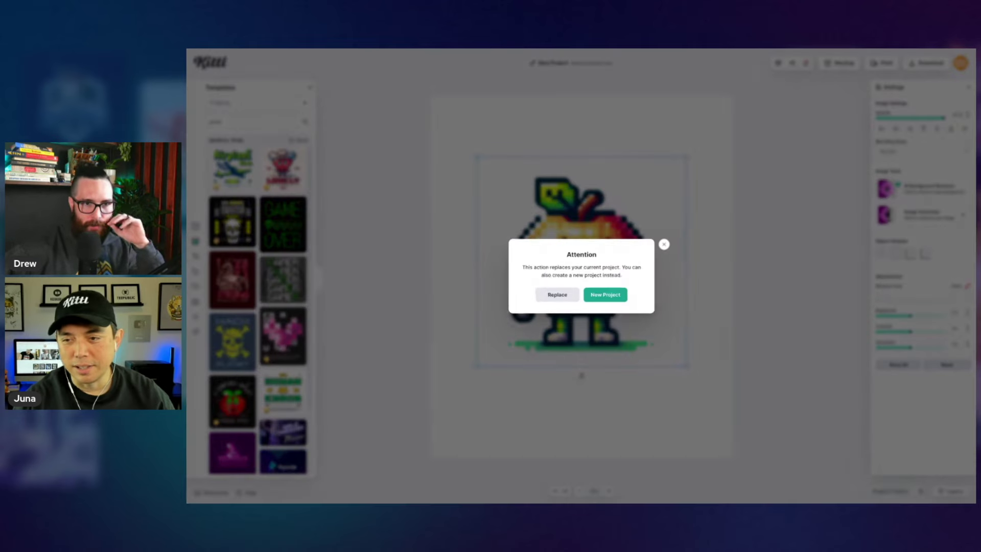
pyautogui.click(606, 295)
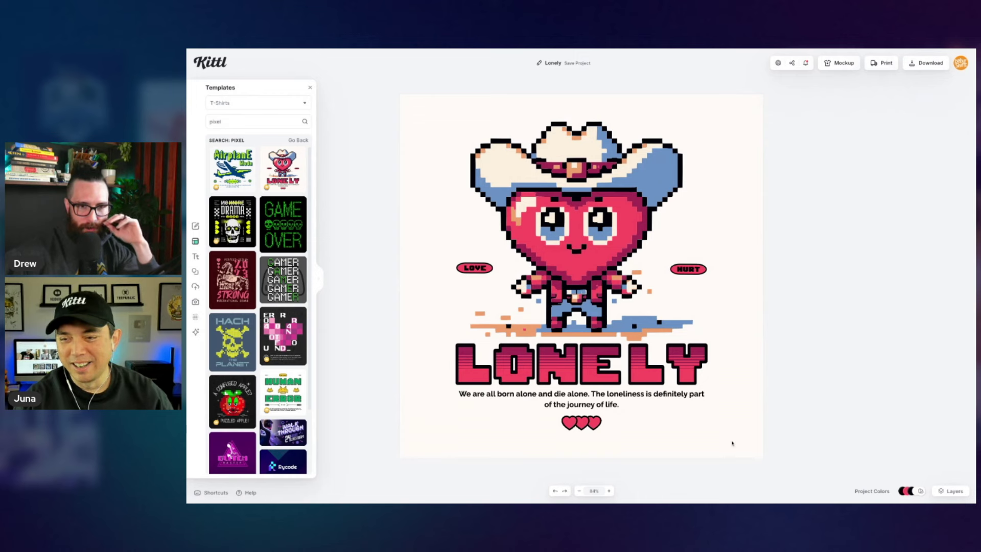
pyautogui.moveTo(733, 443); pyautogui.dragTo(432, 333)
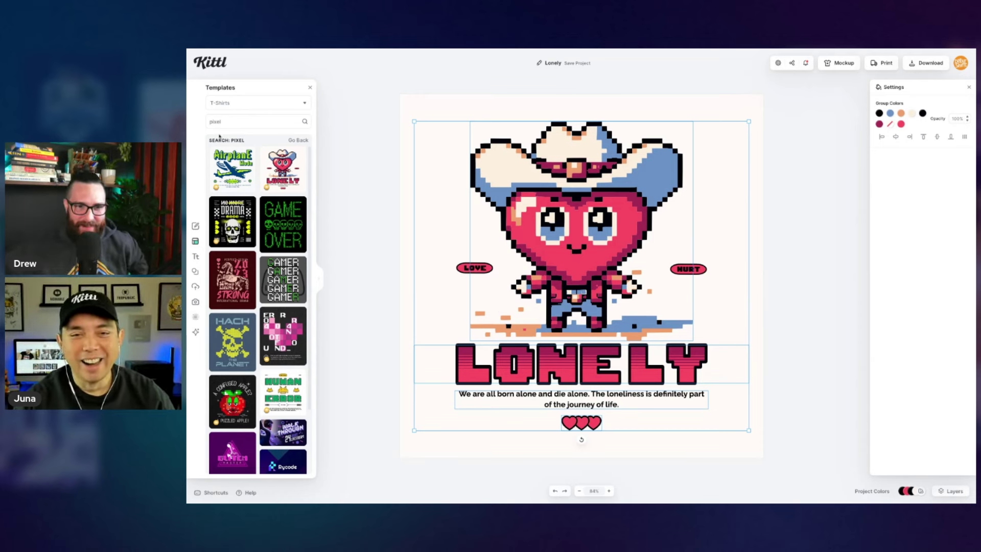
pyautogui.click(197, 229)
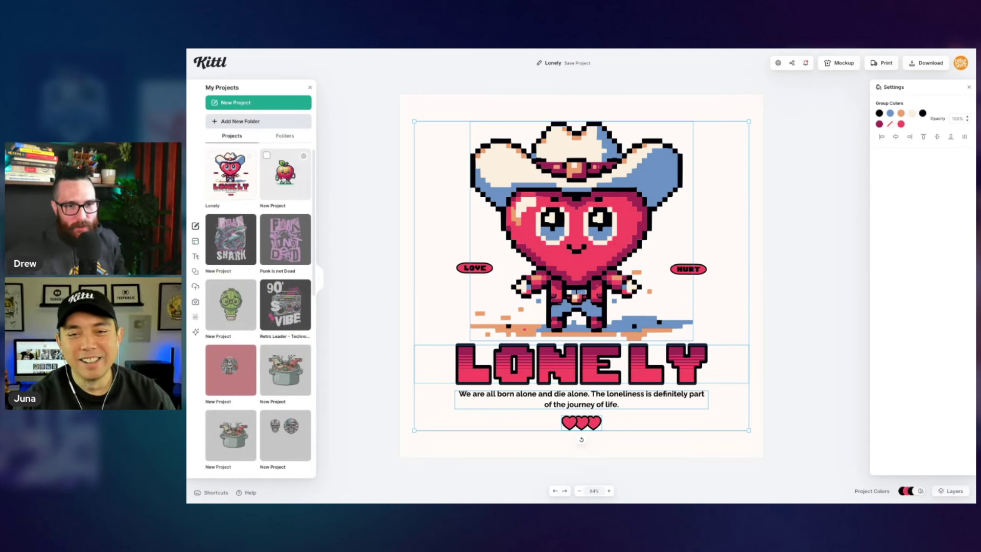
# Step: Paste the Lonely design into the apple project and delete its heart cowboy illustration
pyautogui.click(285, 173)
pyautogui.hotkey('ctrl', 'v')
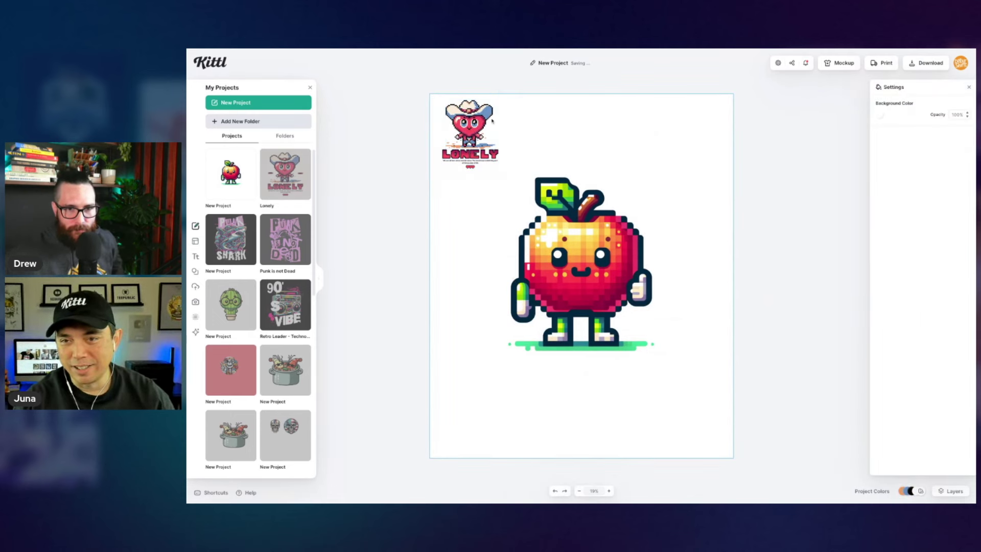
pyautogui.doubleClick(470, 123)
pyautogui.press('Delete')
# Step: Enlarge the LONELY title group and place it beneath the apple mascot
pyautogui.moveTo(498, 167); pyautogui.dragTo(724, 208)
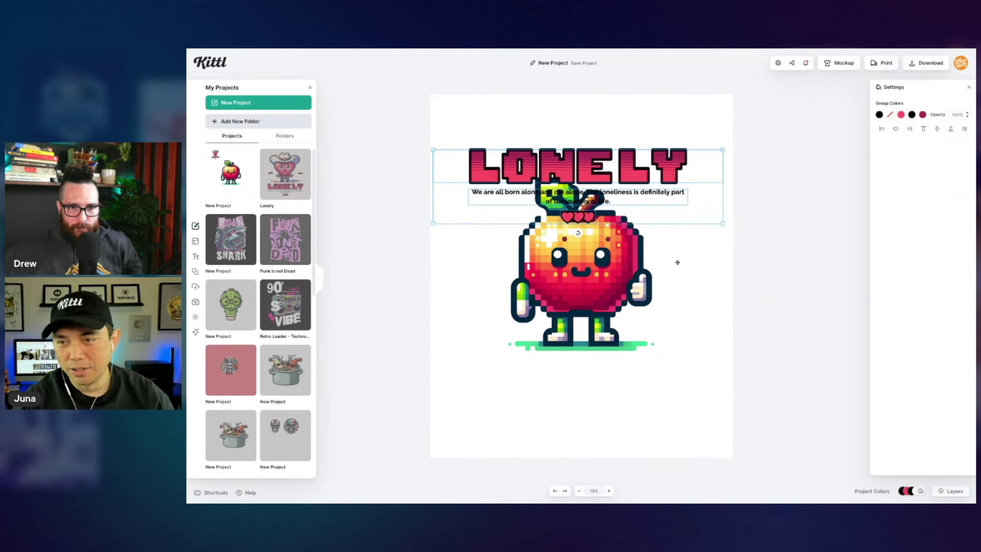
pyautogui.moveTo(677, 176); pyautogui.dragTo(722, 370)
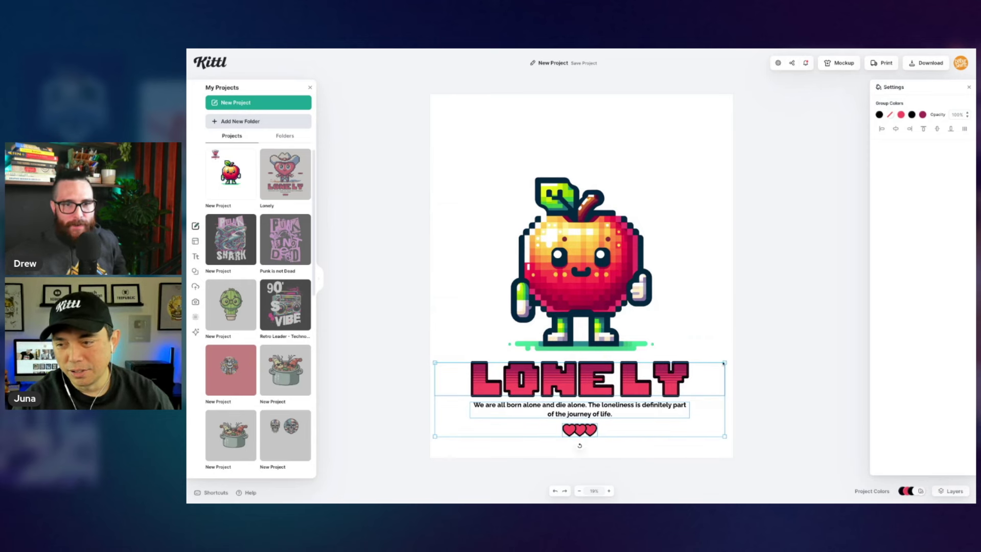
pyautogui.moveTo(725, 363); pyautogui.dragTo(745, 356)
pyautogui.doubleClick(655, 377)
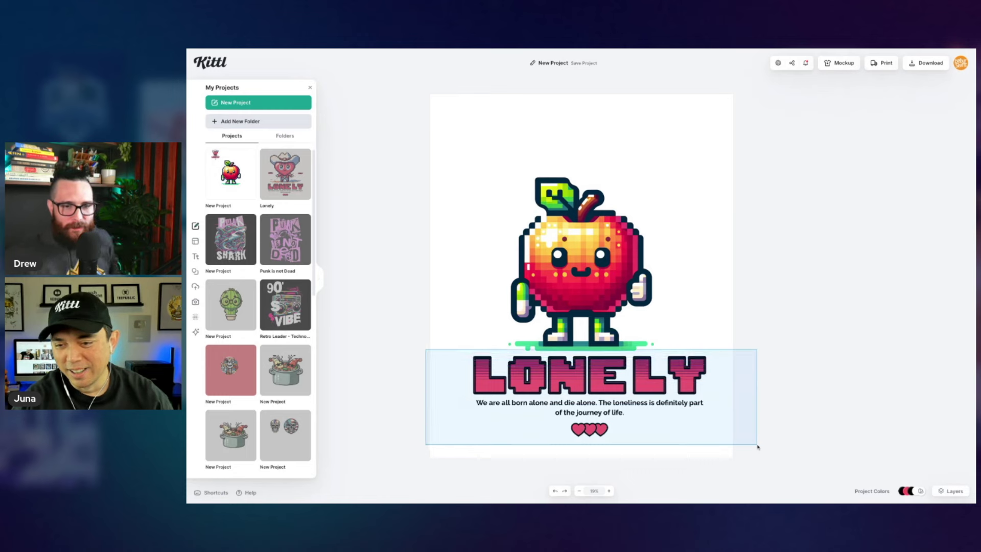
pyautogui.moveTo(757, 446); pyautogui.dragTo(426, 349)
pyautogui.moveTo(578, 370); pyautogui.dragTo(573, 338)
pyautogui.doubleClick(672, 344)
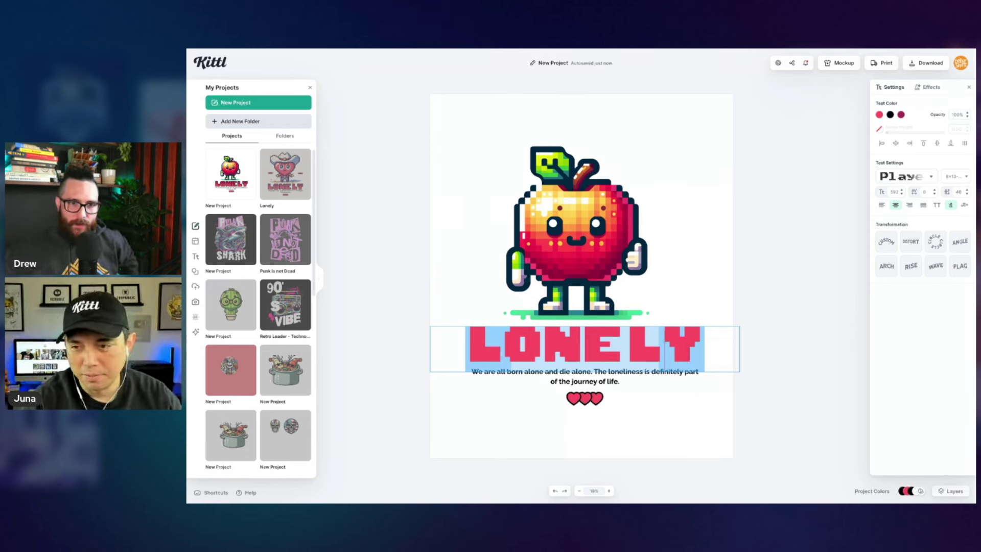
pyautogui.press('Escape')
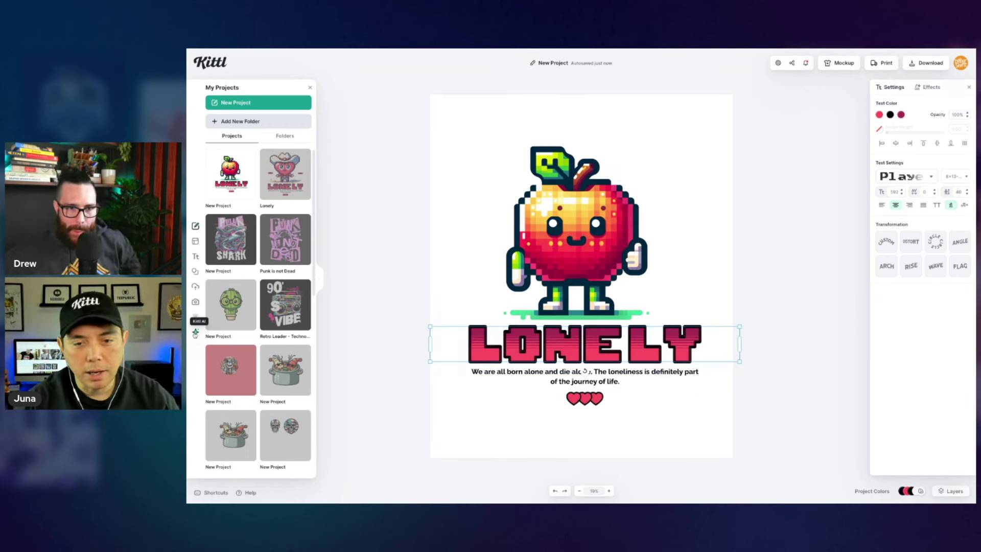
# Step: Deselect the LONELY title and return to the Kittl home page
pyautogui.click(196, 333)
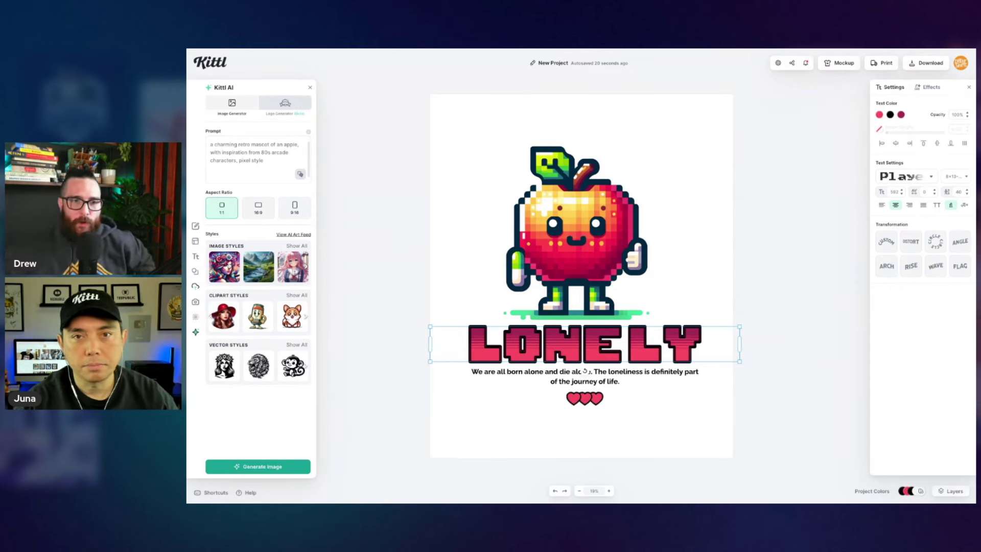
pyautogui.click(367, 182)
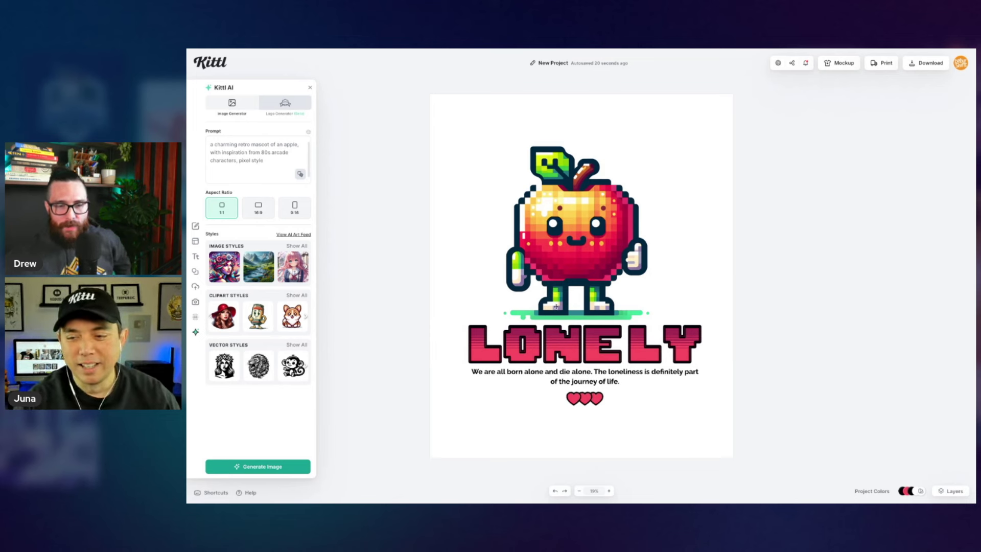
pyautogui.click(219, 66)
pyautogui.moveTo(258, 61)
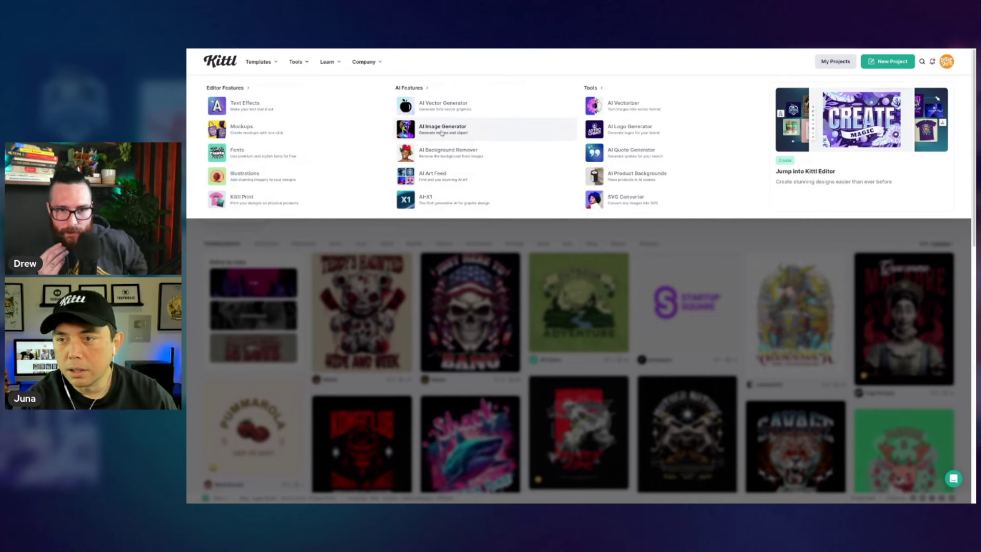
# Step: Generate funny short quotes for the 'apple' niche with the AI Quote Generator
pyautogui.click(629, 151)
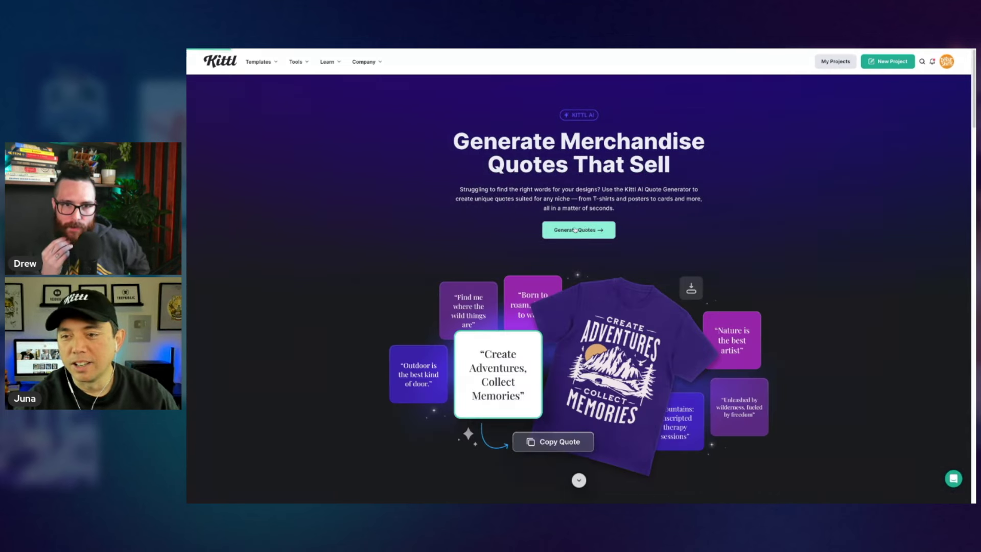
pyautogui.click(575, 230)
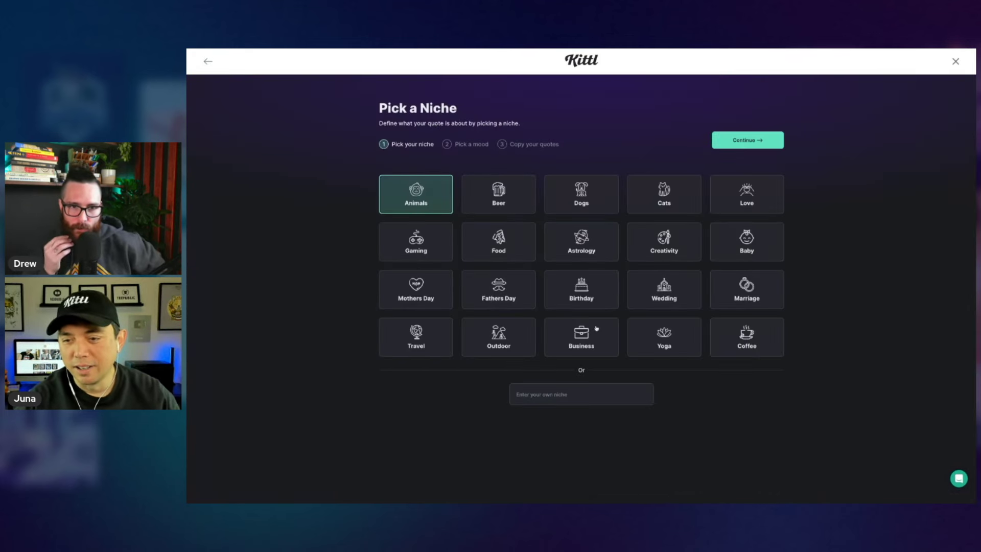
pyautogui.click(560, 395)
pyautogui.write('appl')
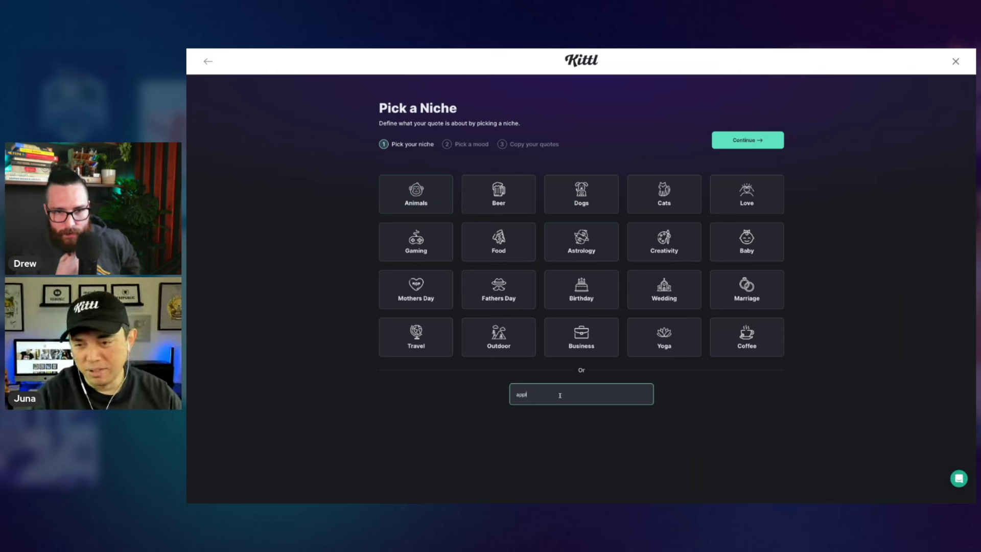
pyautogui.write('e')
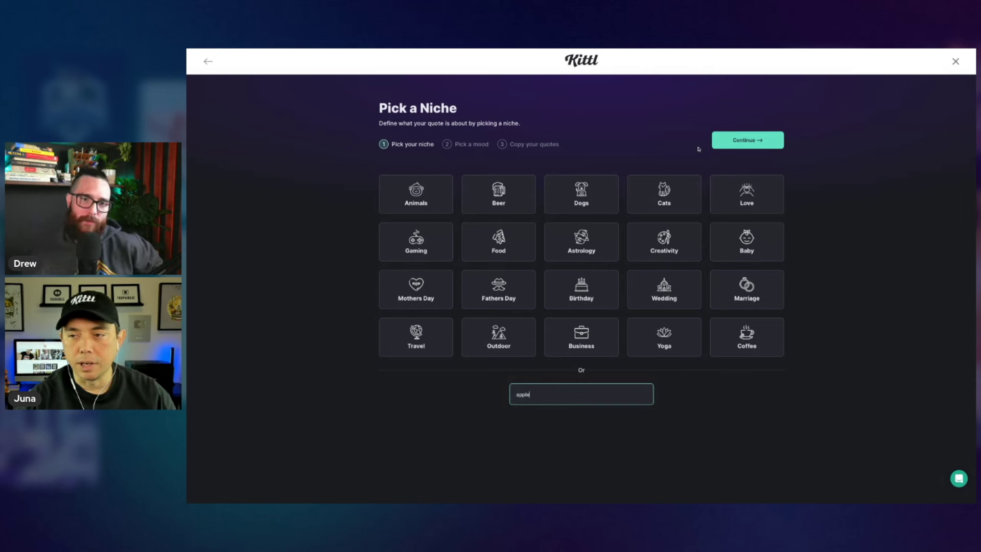
pyautogui.click(742, 141)
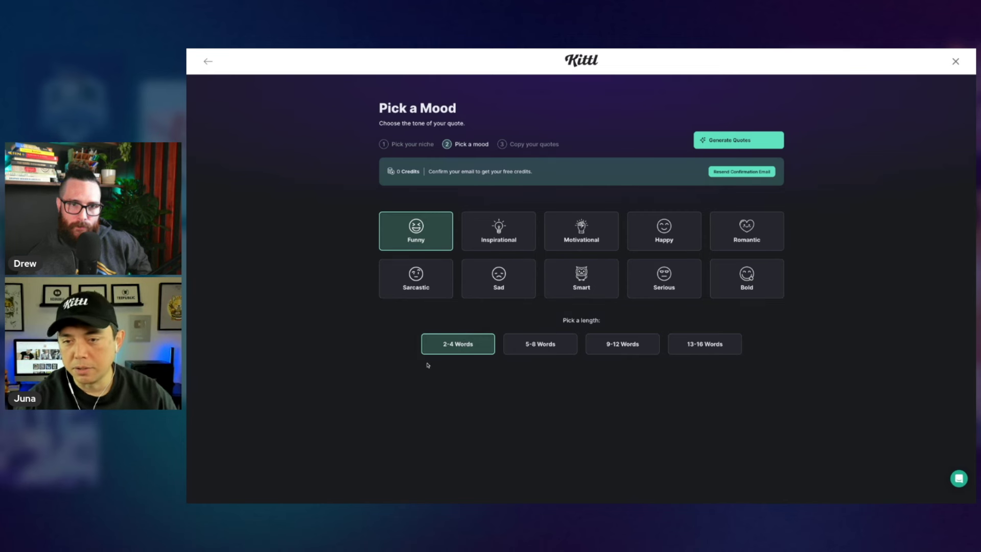
pyautogui.click(727, 140)
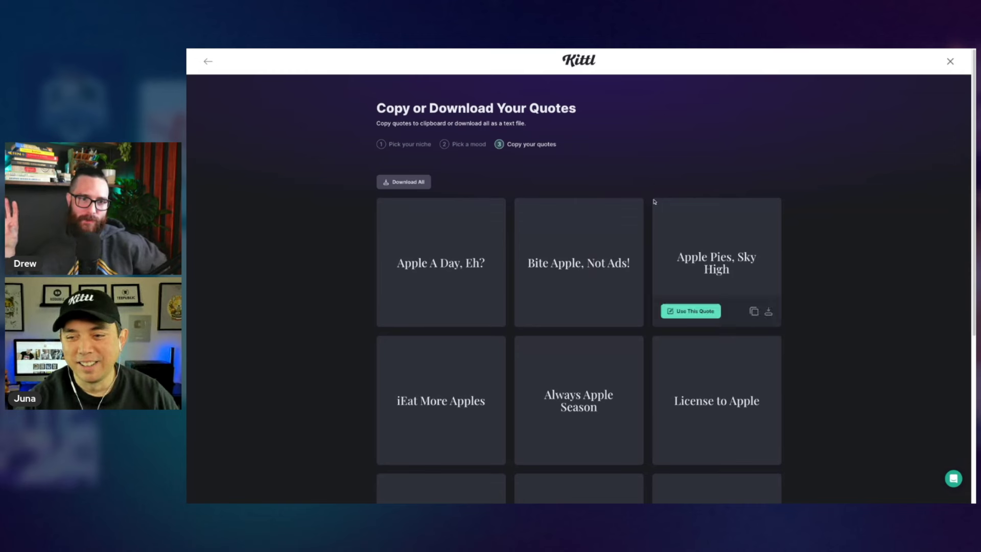
pyautogui.scroll(-1, 777, 214)
pyautogui.scroll(-1, 777, 214)
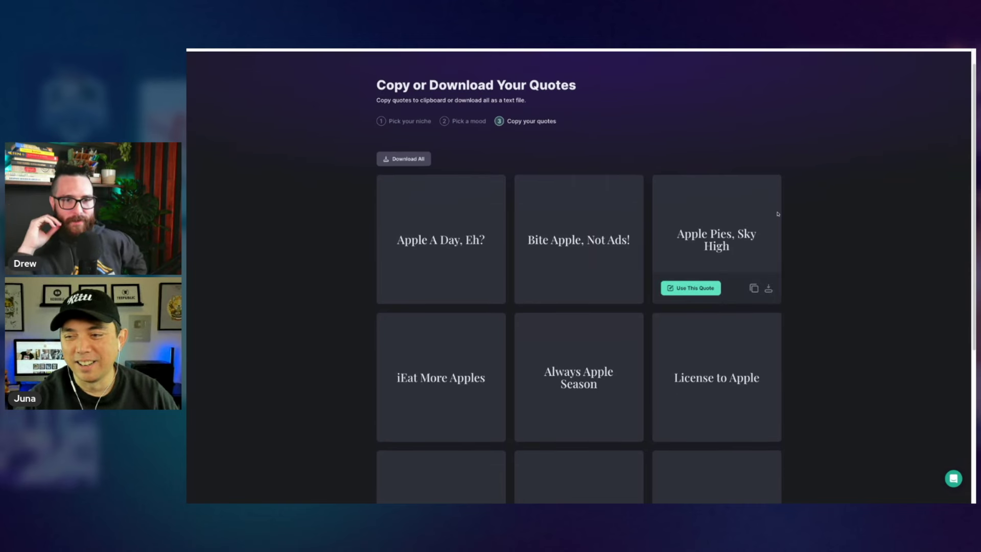
pyautogui.scroll(-2, 778, 214)
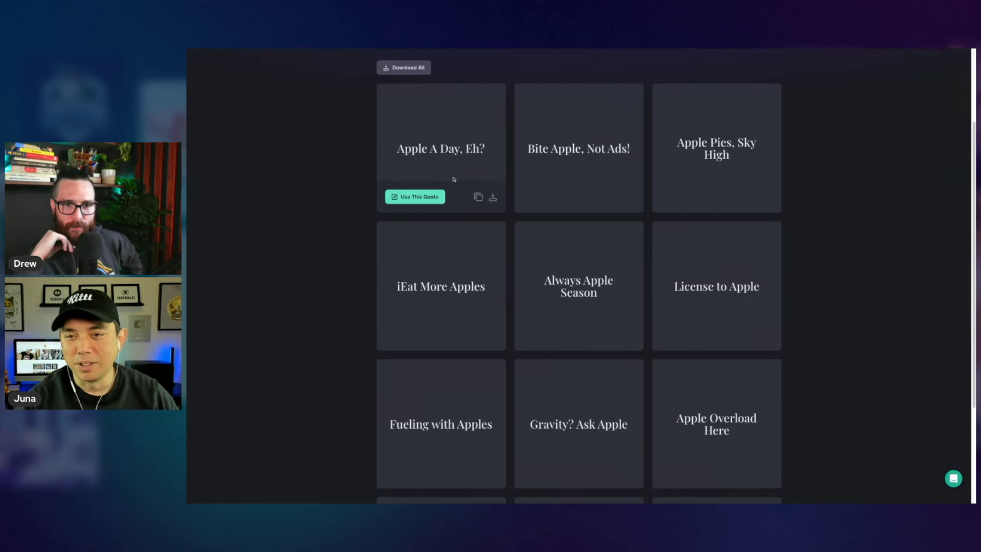
pyautogui.scroll(-1, 454, 203)
pyautogui.scroll(-1, 583, 253)
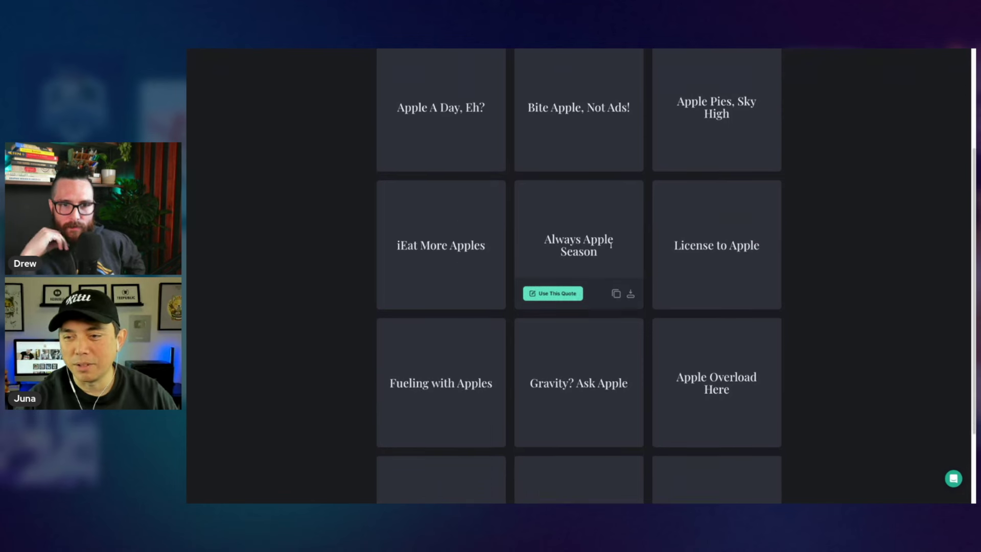
pyautogui.scroll(-2, 663, 230)
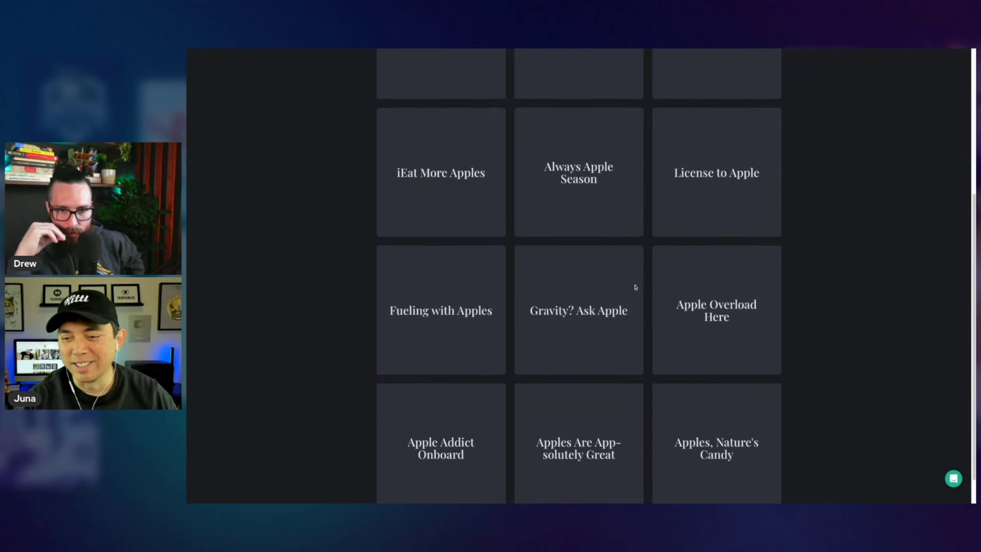
pyautogui.scroll(-1, 634, 287)
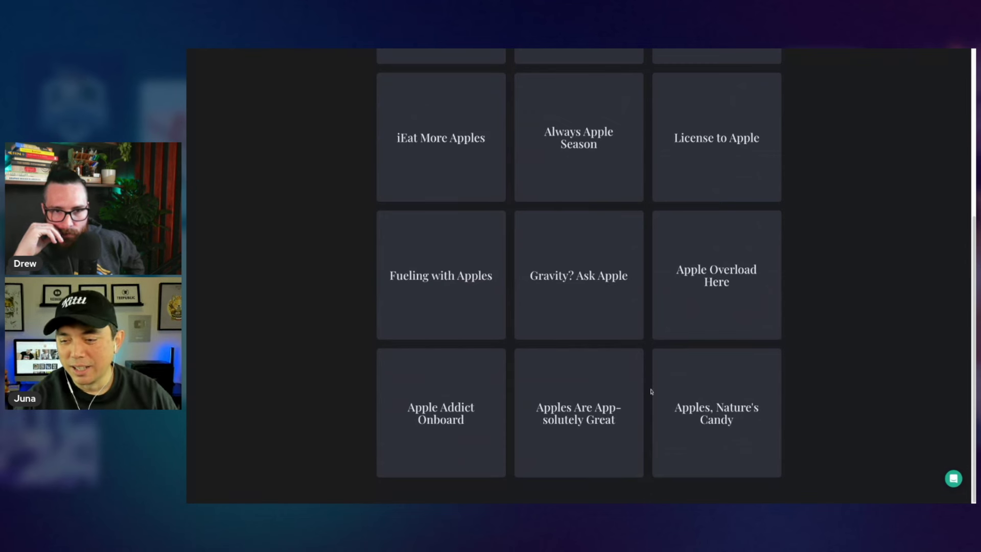
pyautogui.moveTo(717, 430)
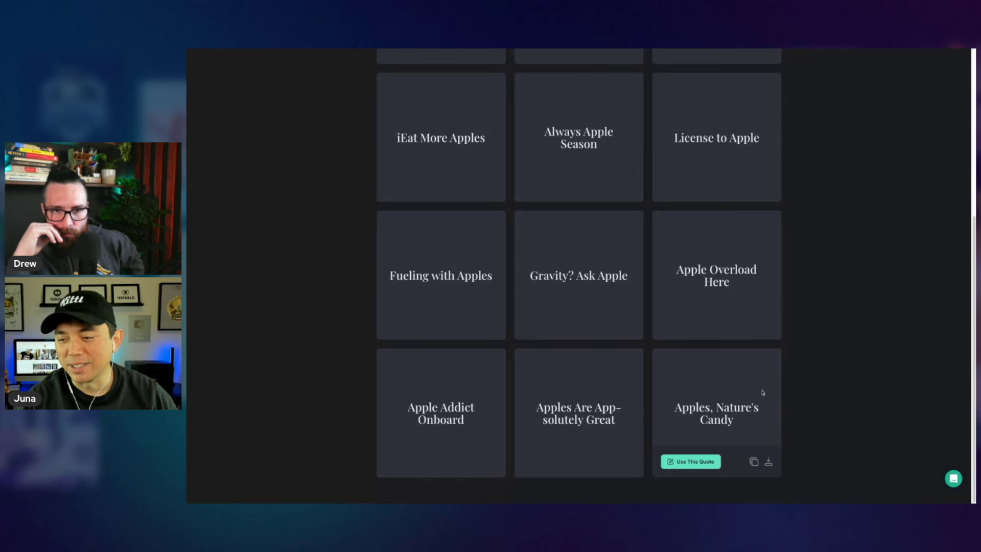
pyautogui.scroll(1, 760, 390)
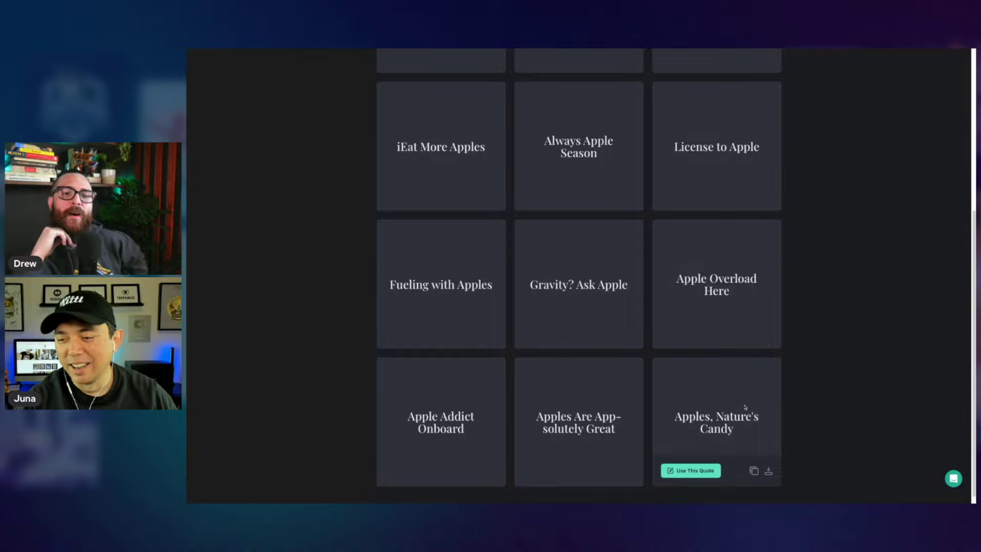
pyautogui.scroll(1, 755, 396)
pyautogui.scroll(-1, 745, 402)
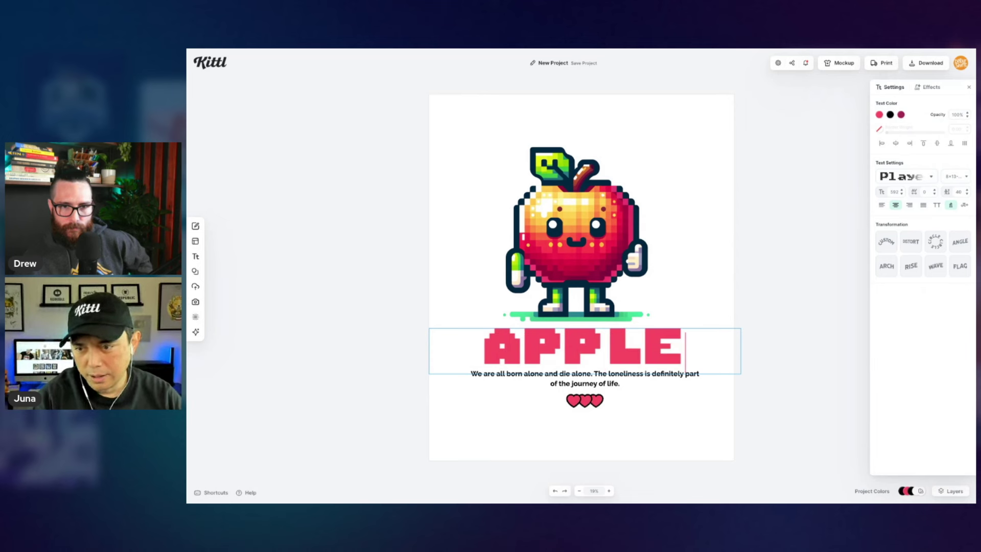
pyautogui.write('S')
# Step: Change the subtitle to NATURE'S CANDY and centre the three hearts beneath it
pyautogui.doubleClick(614, 383)
pyautogui.write("NATURE'S CANDY")
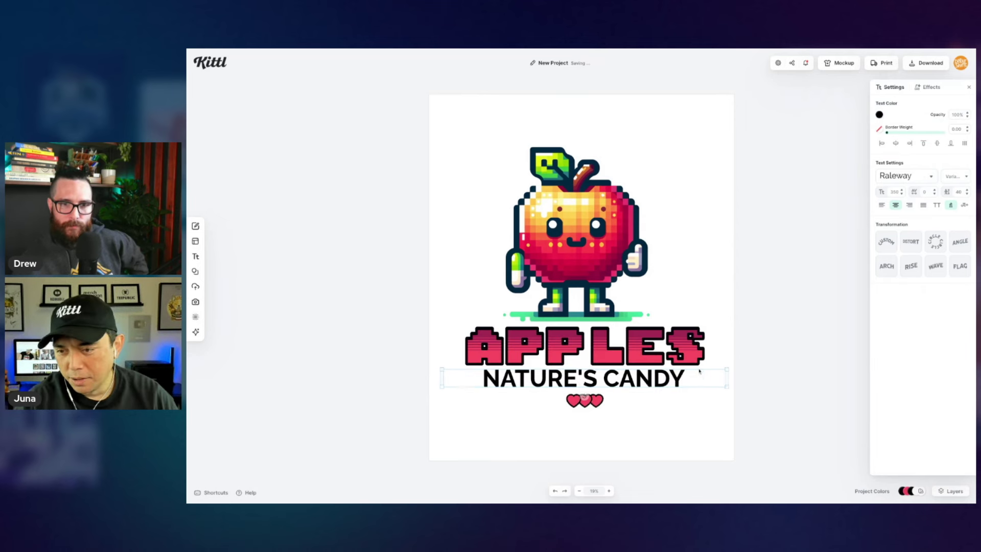
pyautogui.click(603, 404)
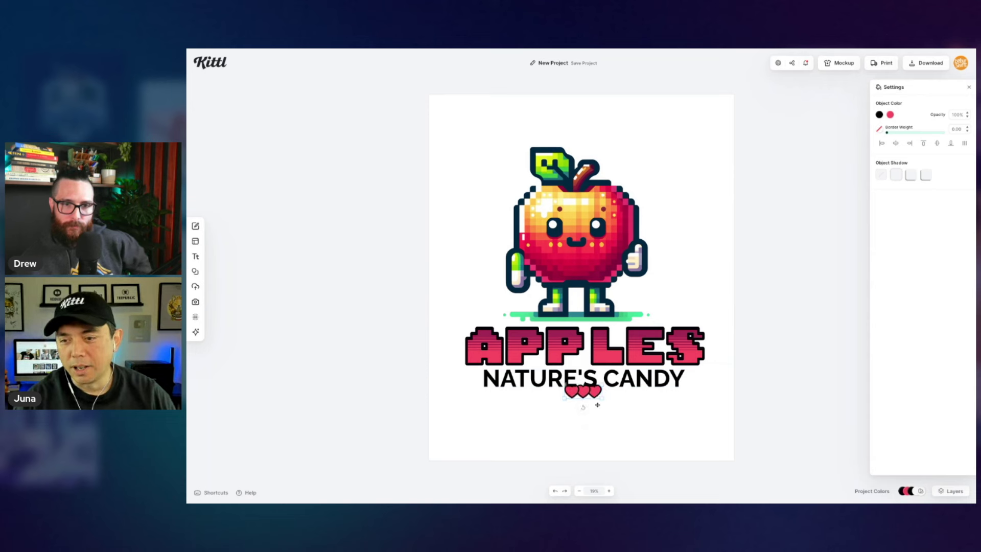
pyautogui.moveTo(587, 400); pyautogui.dragTo(617, 138)
pyautogui.moveTo(598, 404)
pyautogui.mouseDown()
pyautogui.moveTo(581, 401)
pyautogui.moveTo(616, 418)
pyautogui.mouseUp()
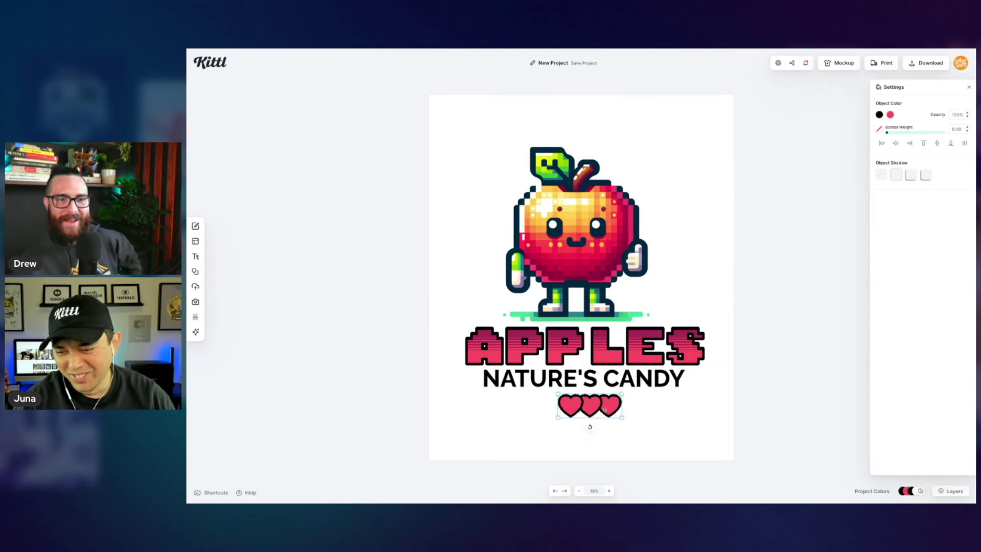
pyautogui.click(740, 327)
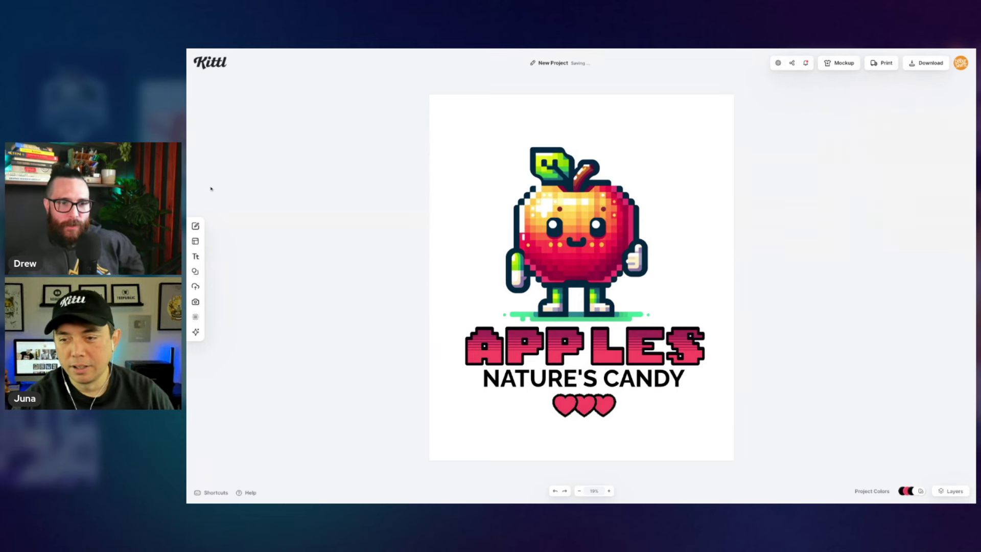
pyautogui.click(565, 371)
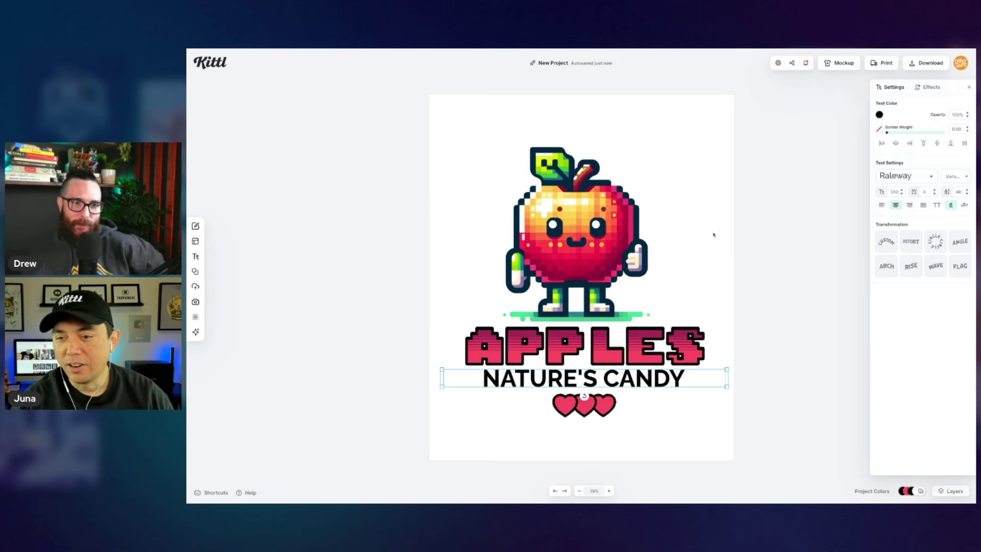
pyautogui.click(603, 405)
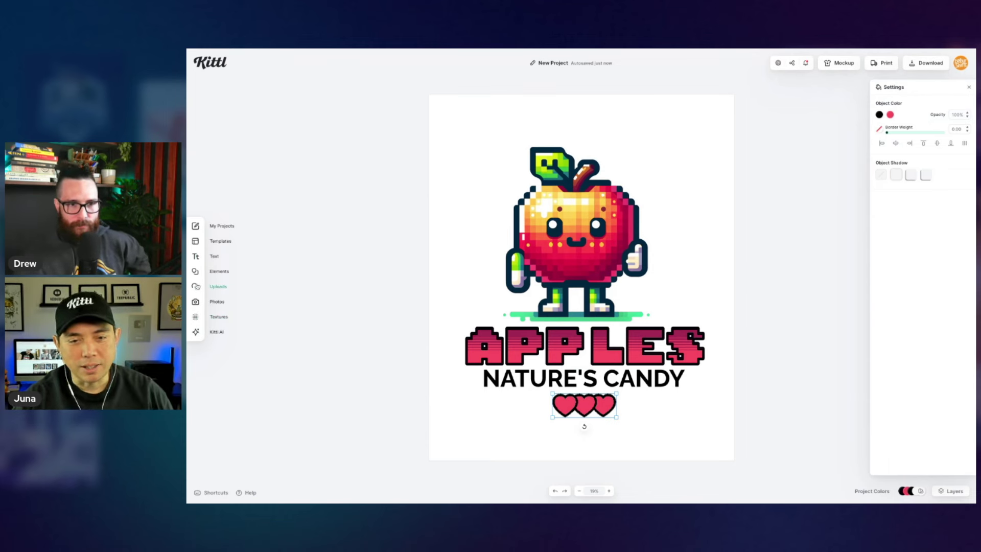
# Step: Search elements for GAMING, then PIXEL, and add the yellow lightning bolt
pyautogui.click(195, 273)
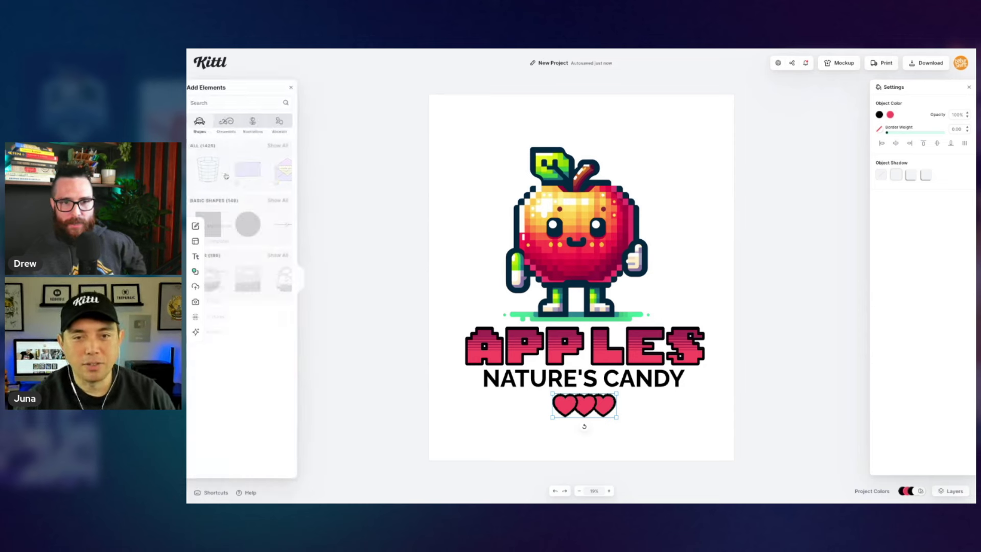
pyautogui.write('d')
pyautogui.click(240, 103)
pyautogui.write('GAMING')
pyautogui.press('Return')
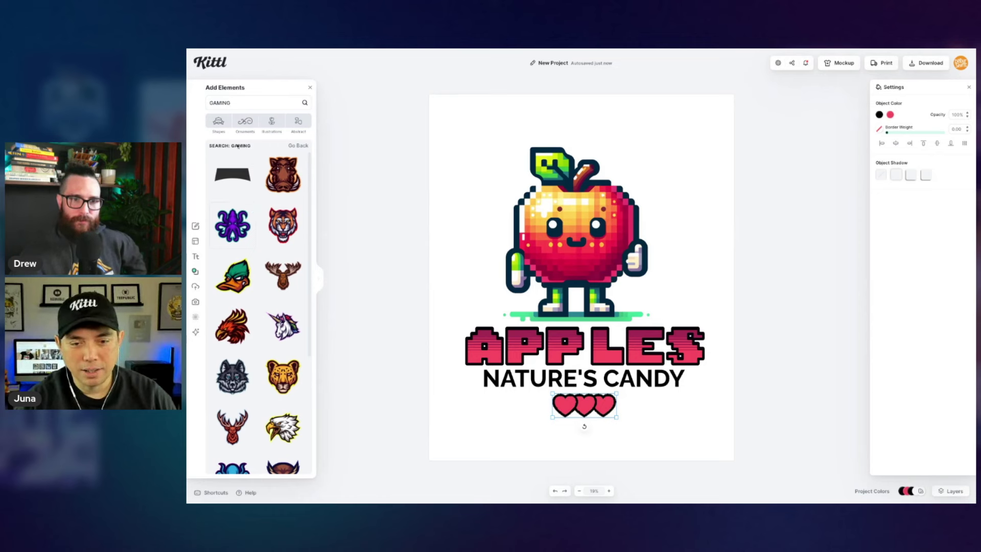
pyautogui.scroll(-3, 247, 319)
pyautogui.scroll(-2, 248, 320)
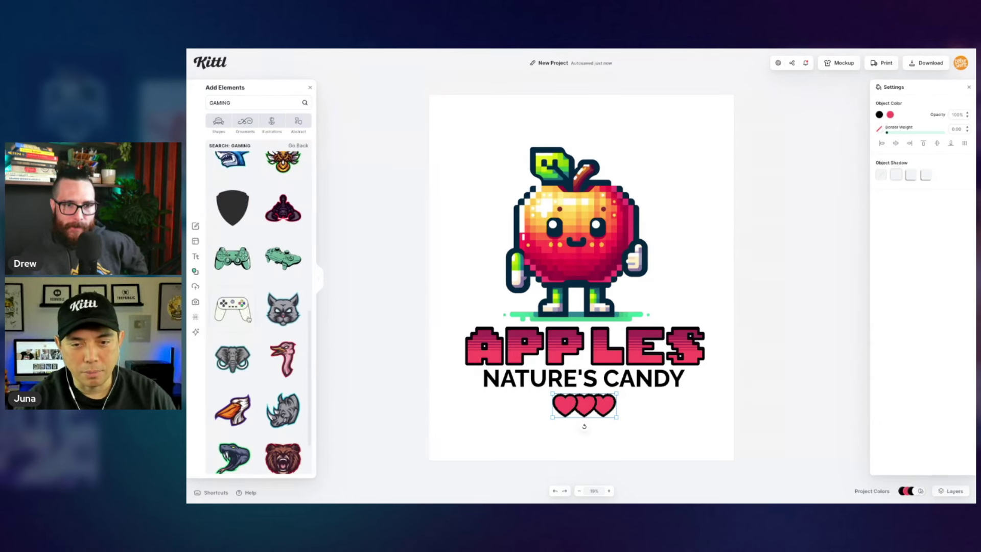
pyautogui.scroll(-1, 249, 319)
pyautogui.scroll(-1, 249, 319)
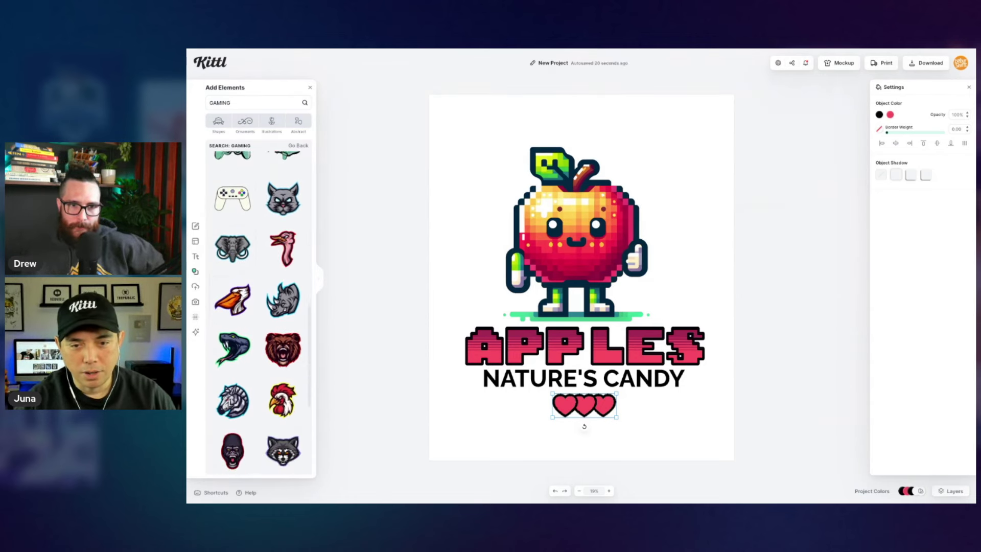
pyautogui.scroll(-3, 257, 314)
pyautogui.scroll(-3, 258, 314)
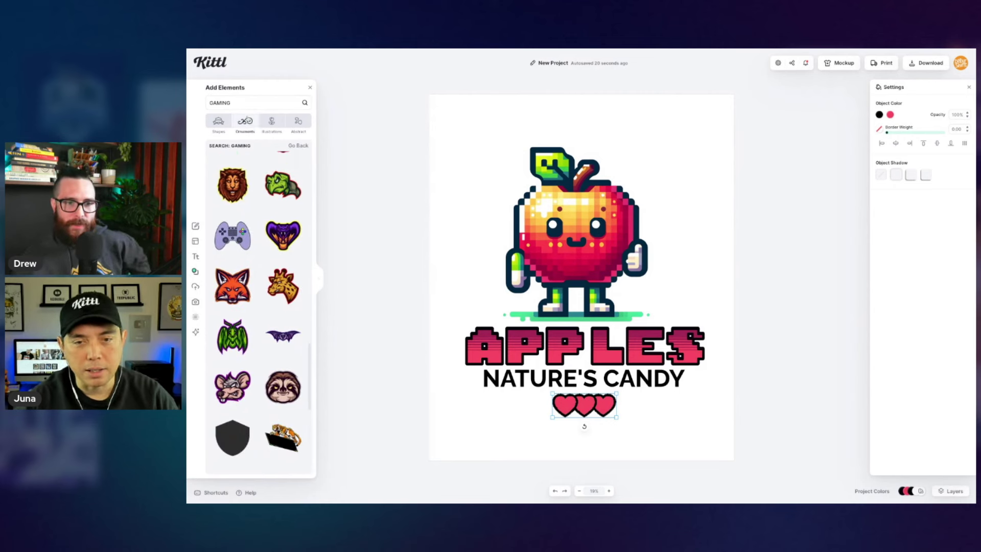
pyautogui.doubleClick(238, 102)
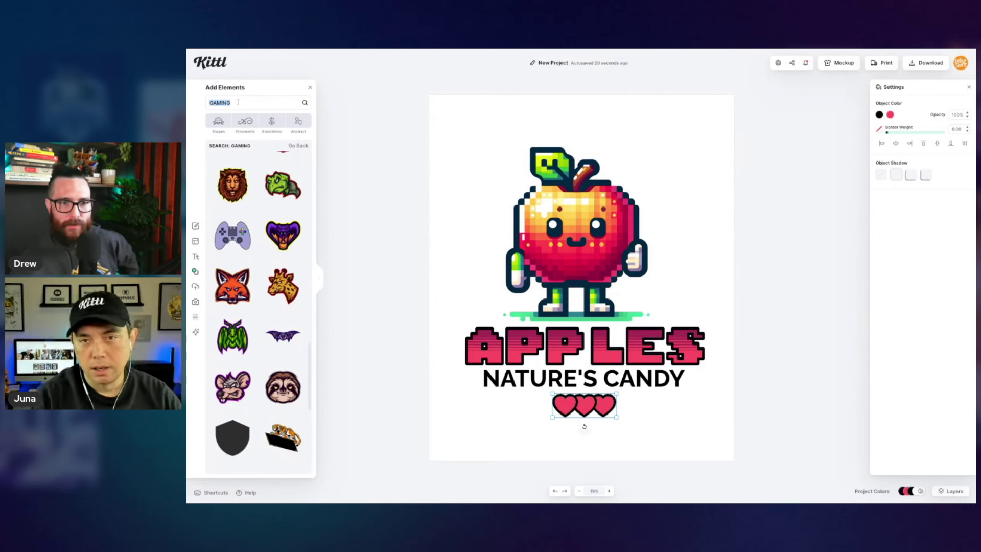
pyautogui.write('PIXEL')
pyautogui.press('Return')
pyautogui.click(284, 362)
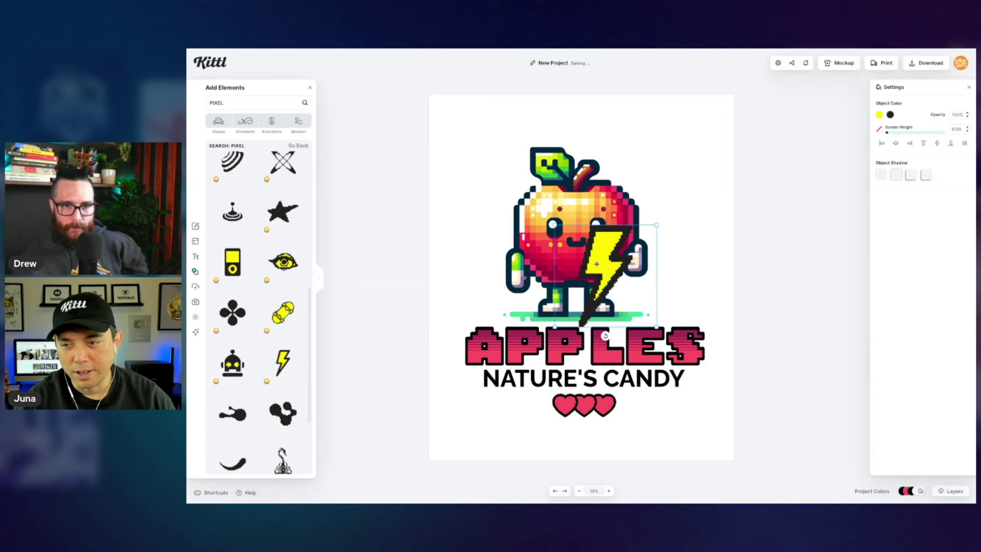
# Step: Shrink the lightning bolt and place it beside the top of the apple
pyautogui.moveTo(596, 263); pyautogui.dragTo(643, 173)
pyautogui.moveTo(703, 237)
pyautogui.mouseDown()
pyautogui.moveTo(668, 203)
pyautogui.moveTo(666, 180)
pyautogui.mouseUp()
pyautogui.rightClick(665, 175)
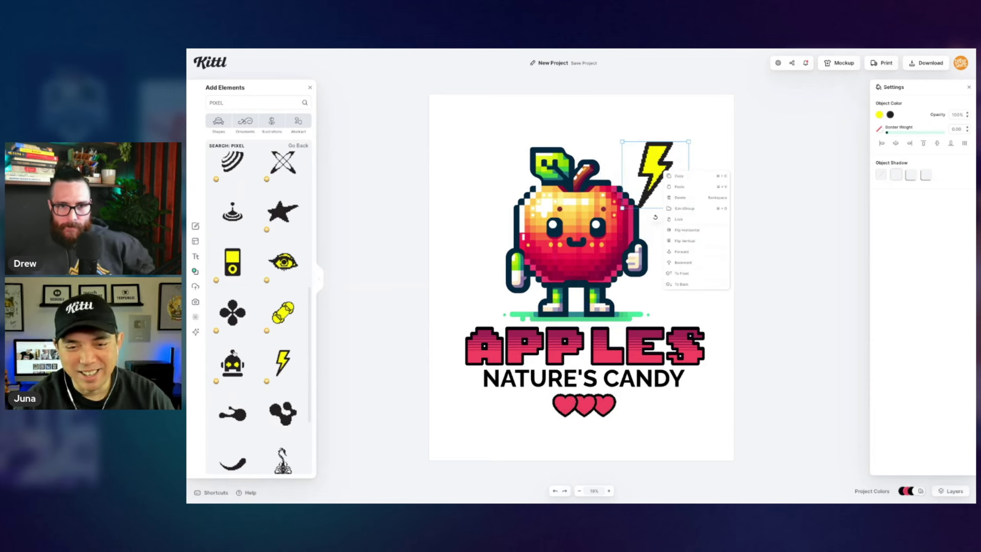
pyautogui.scroll(-1, 230, 277)
pyautogui.scroll(-3, 245, 322)
pyautogui.scroll(-1, 246, 333)
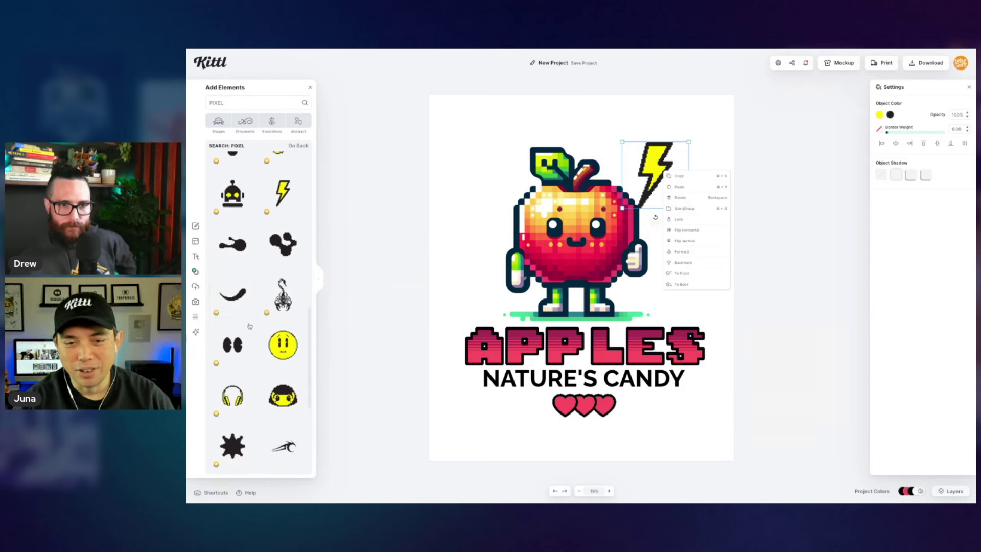
pyautogui.scroll(-4, 251, 352)
pyautogui.scroll(-1, 263, 329)
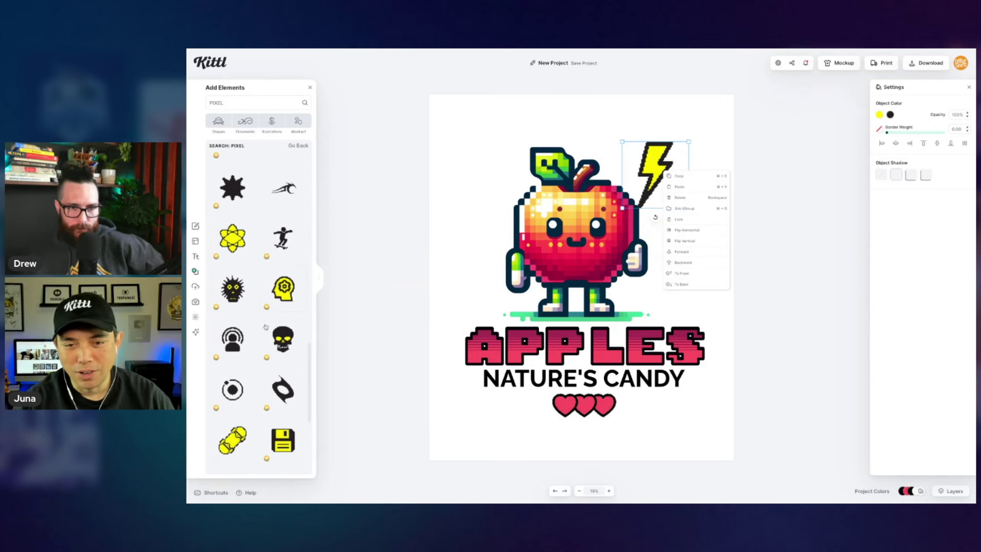
pyautogui.scroll(-3, 259, 337)
pyautogui.scroll(-1, 254, 342)
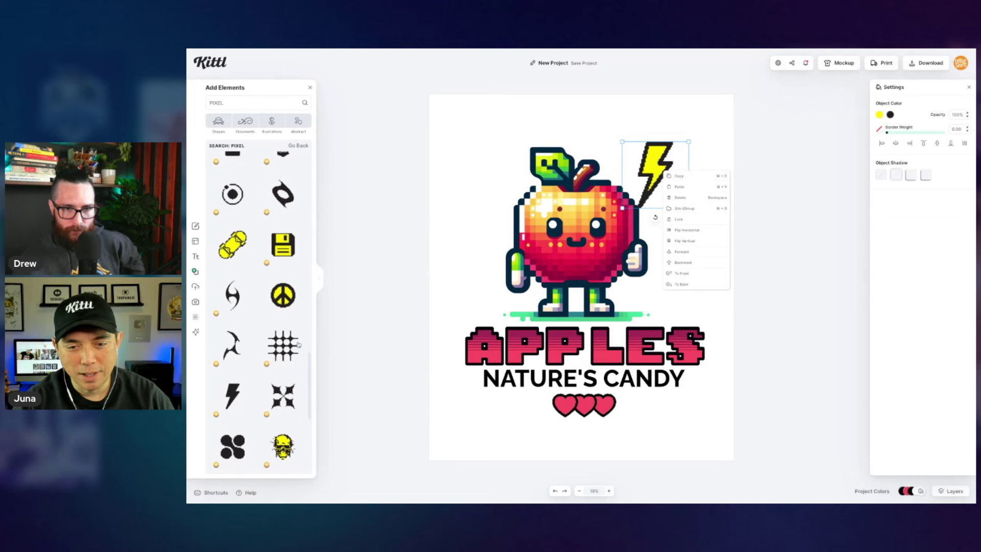
pyautogui.scroll(-1, 298, 347)
pyautogui.scroll(-1, 298, 353)
pyautogui.scroll(-2, 298, 364)
pyautogui.scroll(-1, 298, 376)
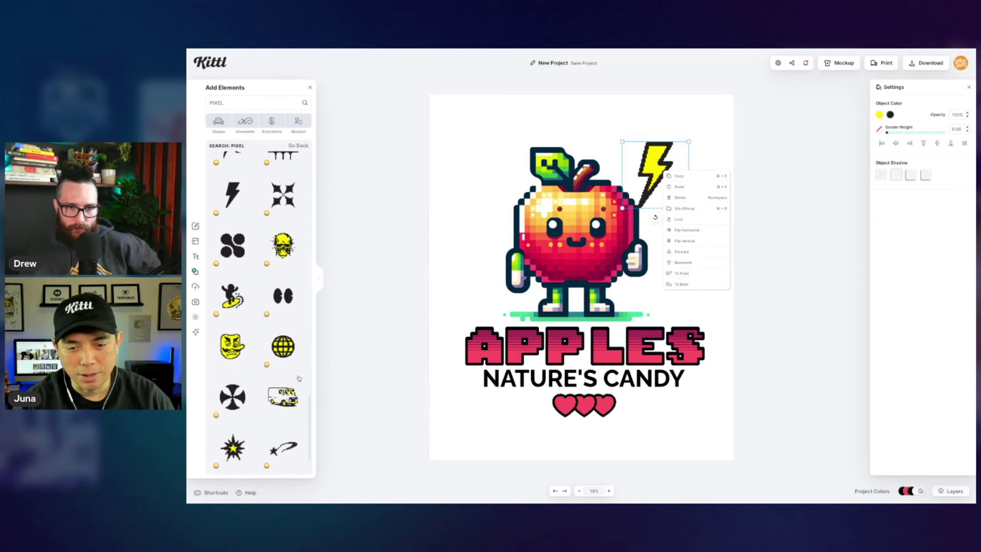
pyautogui.scroll(-1, 297, 378)
# Step: Add a small yellow pixel globe at the apple's top-left and nudge the bolt into place
pyautogui.click(283, 285)
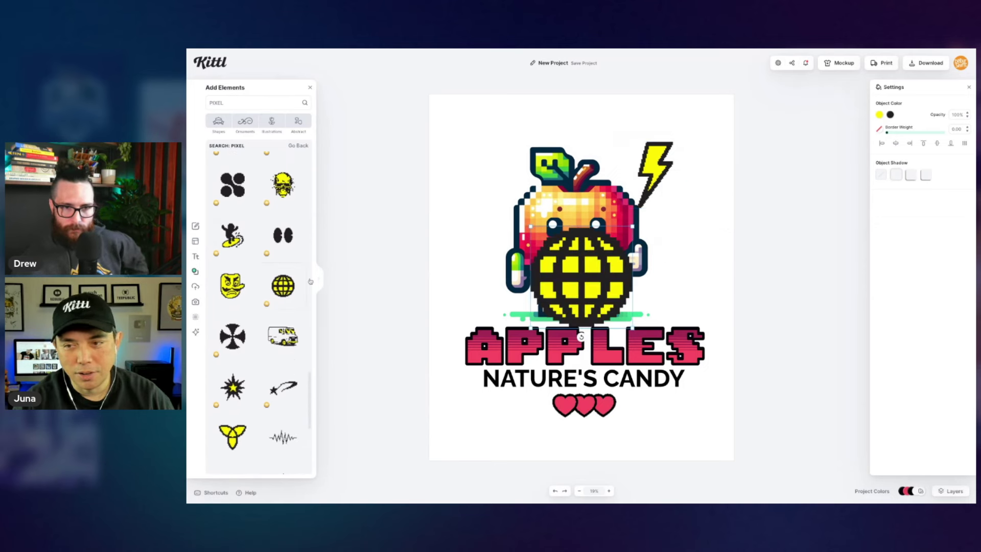
pyautogui.moveTo(619, 285); pyautogui.dragTo(558, 177)
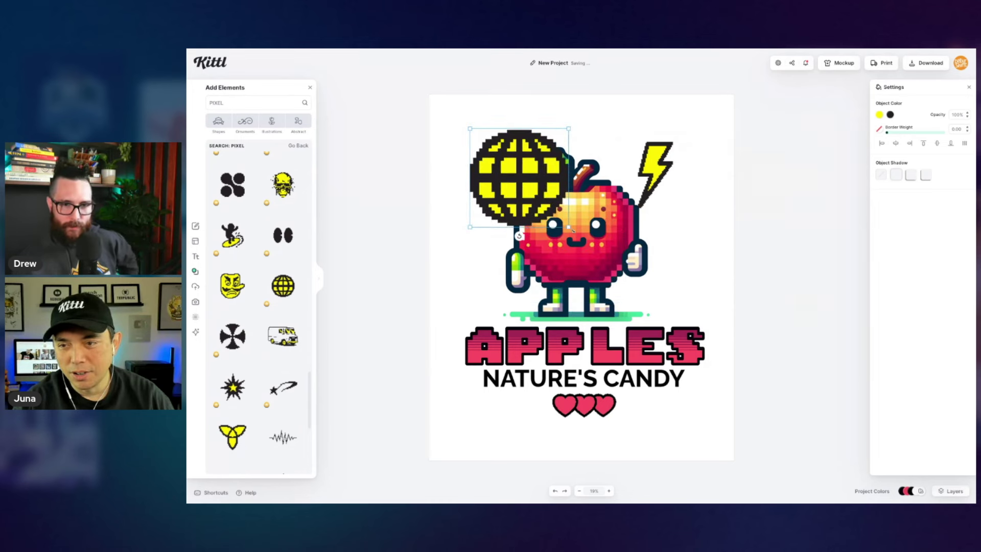
pyautogui.moveTo(574, 230)
pyautogui.mouseDown()
pyautogui.moveTo(523, 181)
pyautogui.moveTo(521, 202)
pyautogui.mouseUp()
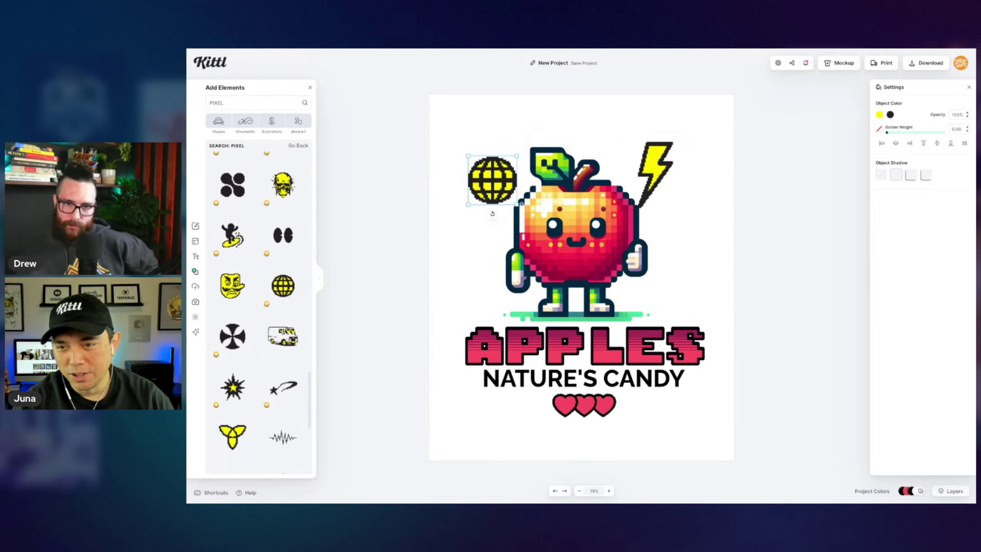
pyautogui.moveTo(468, 155); pyautogui.dragTo(471, 164)
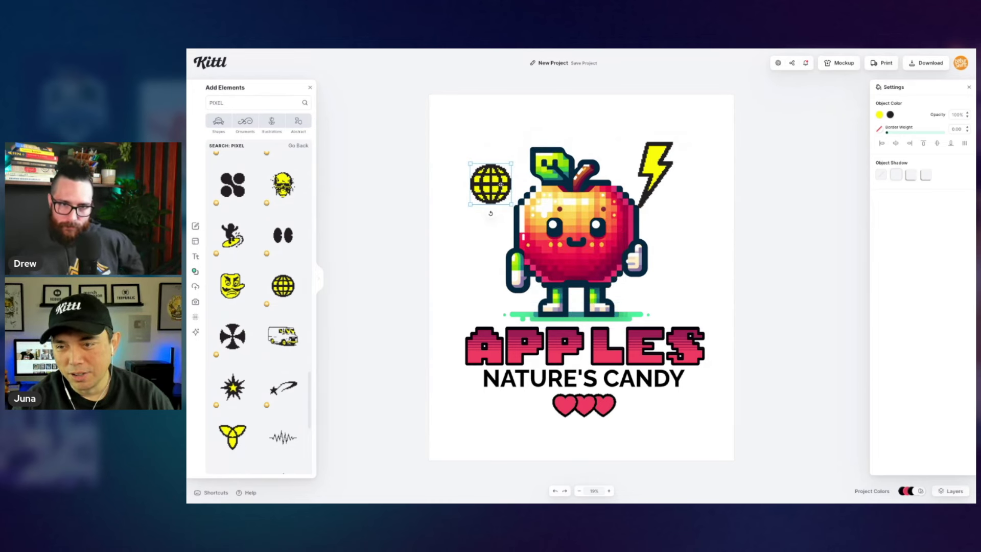
pyautogui.click(703, 250)
pyautogui.moveTo(655, 172); pyautogui.dragTo(674, 181)
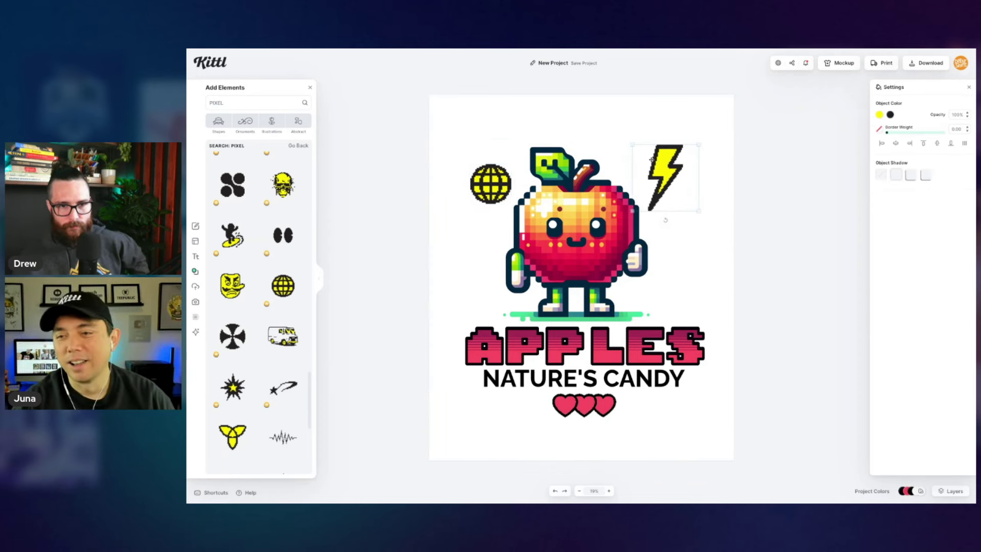
pyautogui.click(458, 117)
pyautogui.scroll(-3, 204, 348)
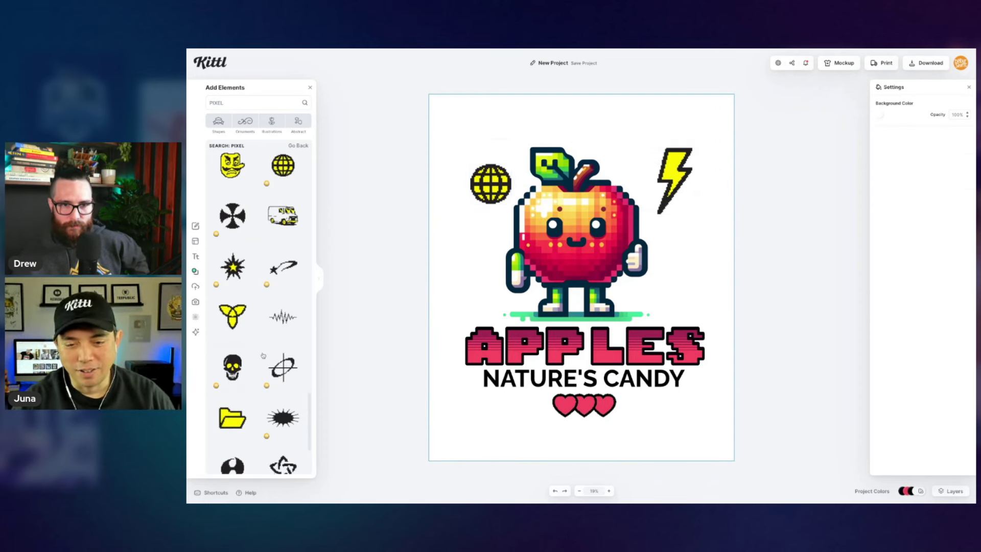
pyautogui.scroll(-3, 204, 348)
pyautogui.scroll(-3, 204, 349)
pyautogui.scroll(-3, 263, 311)
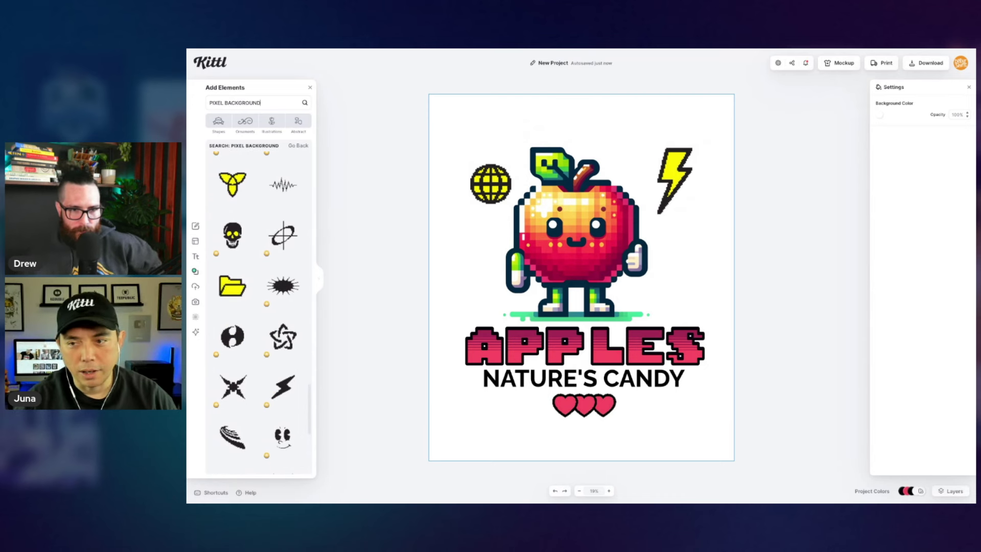
pyautogui.scroll(-1, 246, 306)
pyautogui.scroll(-3, 246, 307)
pyautogui.scroll(-2, 245, 305)
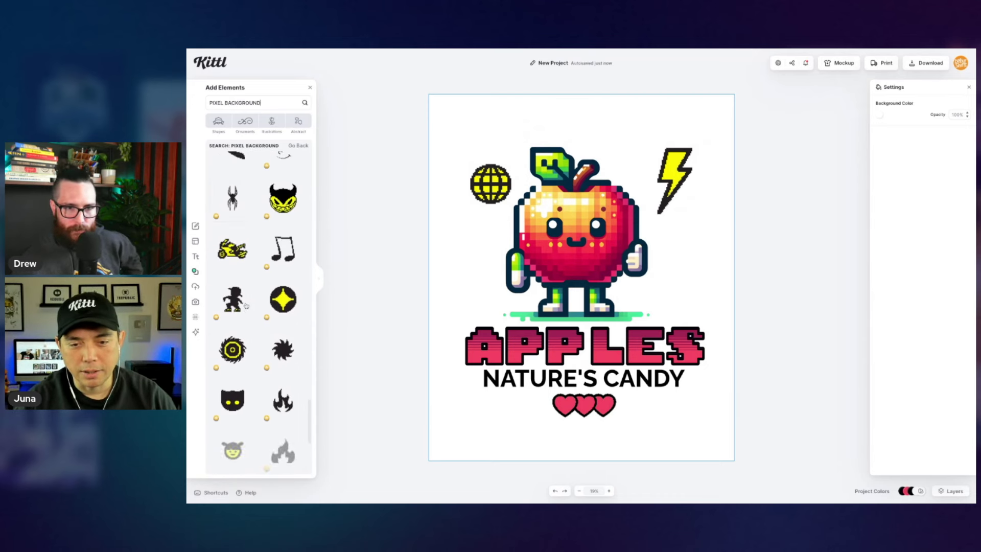
pyautogui.scroll(-3, 245, 306)
pyautogui.scroll(-3, 245, 306)
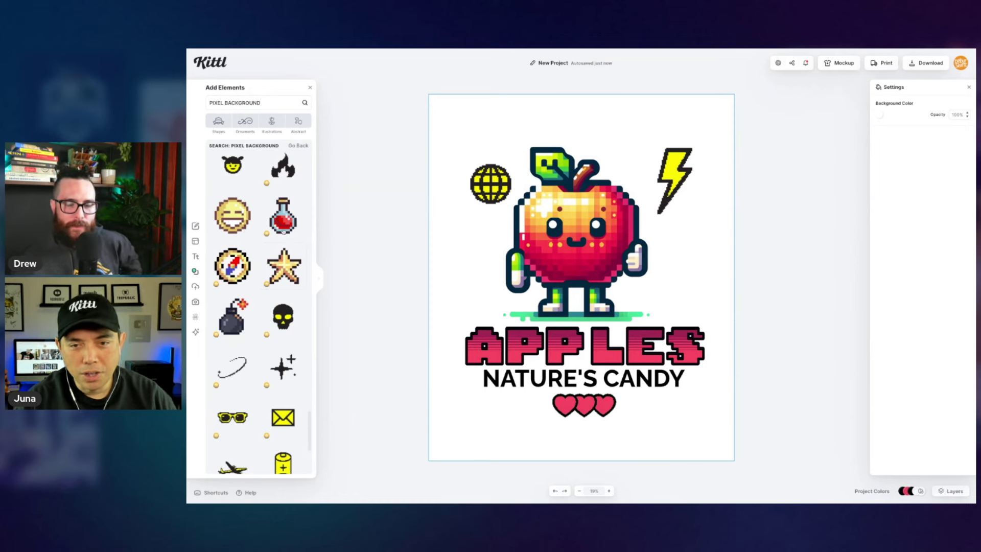
# Step: Add a half-size red potion at the apple's right, then the dark pixel swirl
pyautogui.click(283, 217)
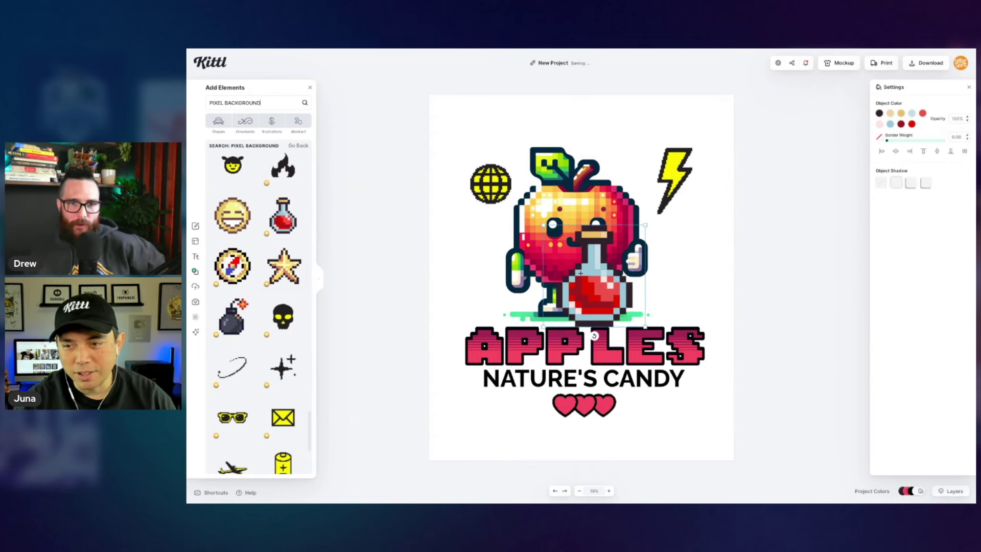
pyautogui.moveTo(591, 265); pyautogui.dragTo(670, 245)
pyautogui.moveTo(725, 208); pyautogui.dragTo(693, 259)
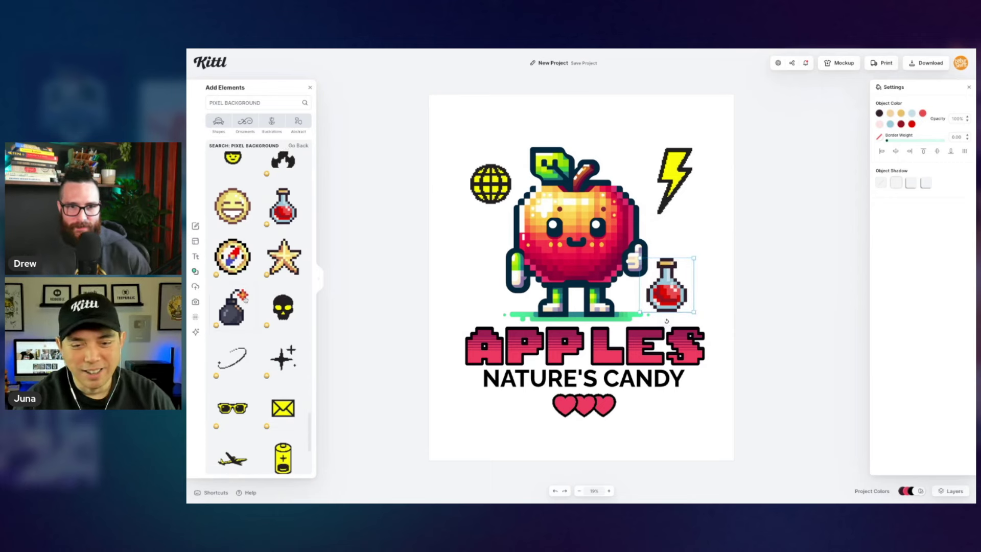
pyautogui.scroll(-7, 252, 292)
pyautogui.scroll(-1, 246, 307)
pyautogui.scroll(-3, 242, 323)
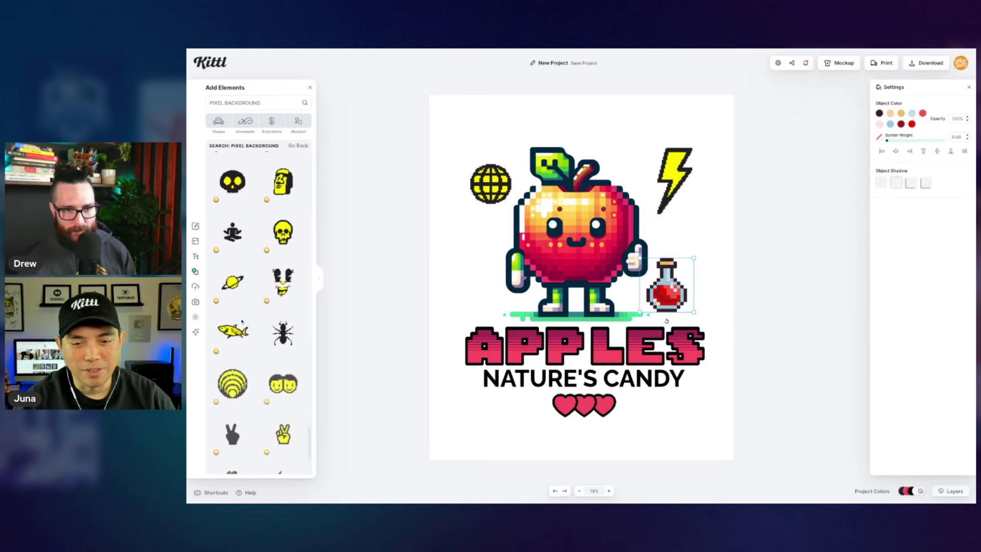
pyautogui.scroll(-3, 241, 322)
pyautogui.scroll(-2, 241, 323)
pyautogui.scroll(-3, 257, 293)
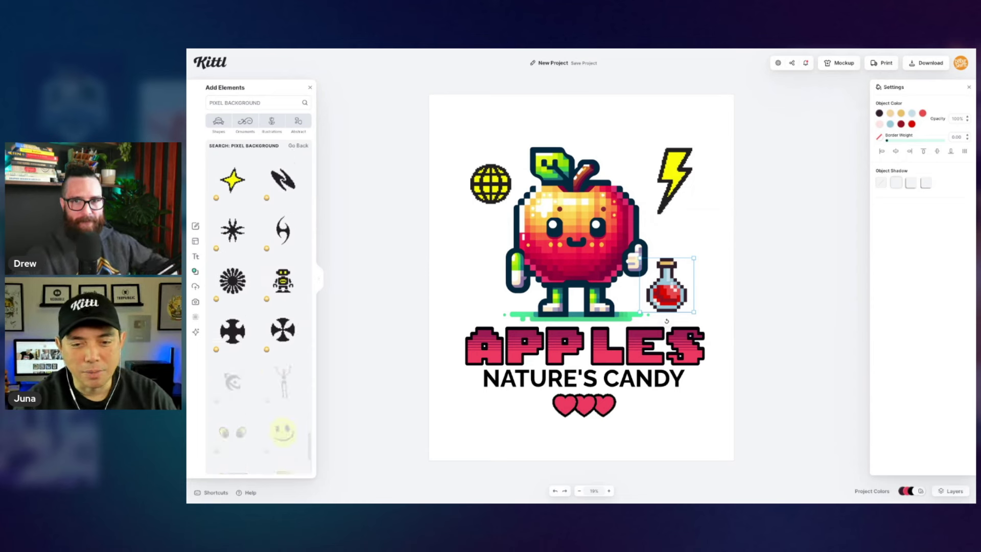
pyautogui.scroll(-1, 256, 293)
pyautogui.scroll(-2, 256, 293)
pyautogui.scroll(-2, 256, 294)
pyautogui.scroll(-2, 257, 293)
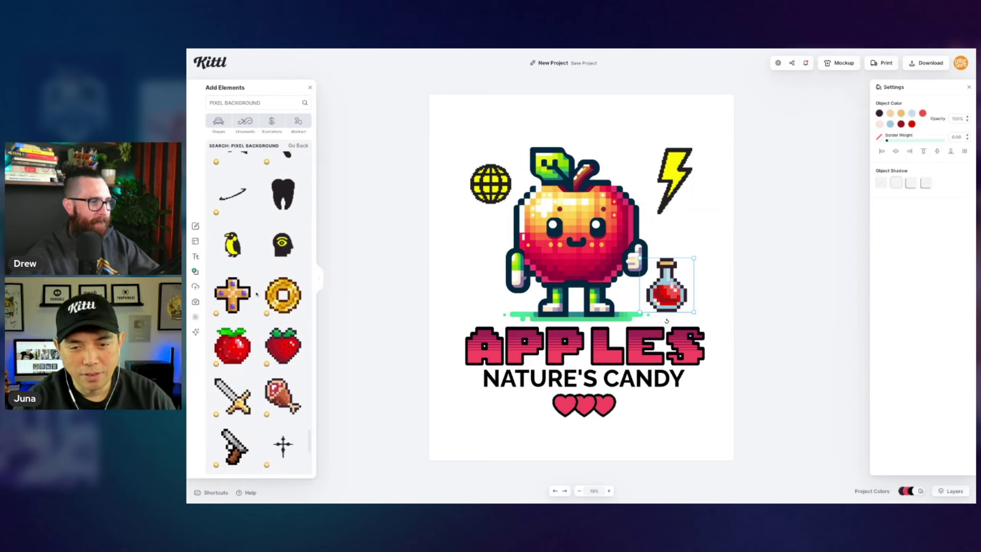
pyautogui.scroll(-3, 257, 294)
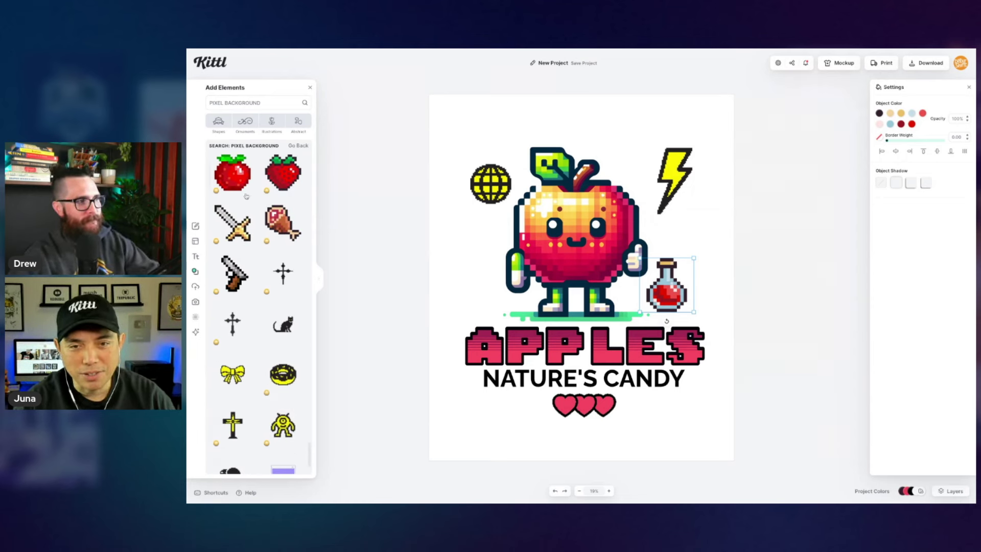
pyautogui.scroll(-3, 246, 197)
pyautogui.scroll(-1, 253, 245)
pyautogui.scroll(-4, 261, 307)
pyautogui.scroll(-2, 268, 346)
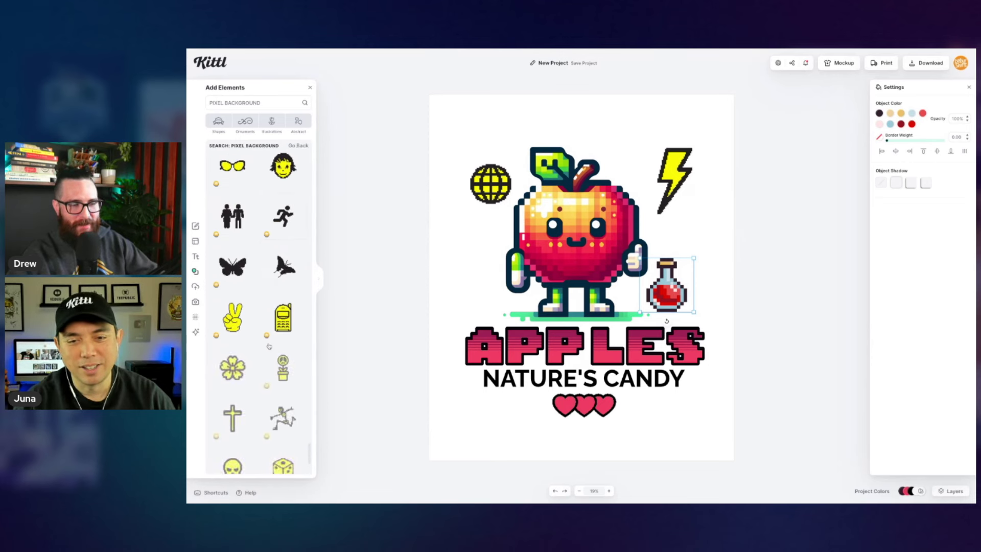
pyautogui.scroll(-2, 268, 347)
pyautogui.scroll(-2, 269, 347)
pyautogui.scroll(4, 269, 346)
pyautogui.scroll(2, 268, 347)
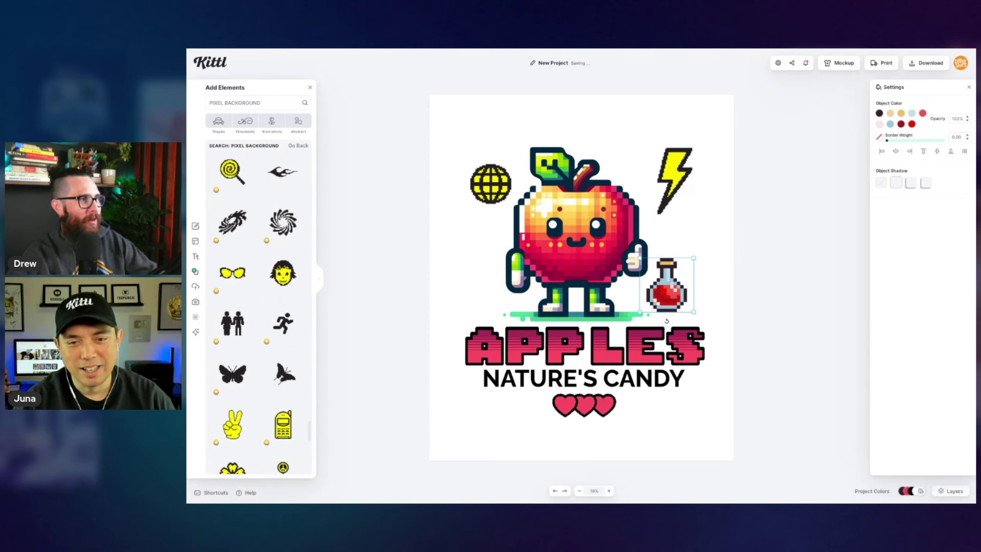
pyautogui.click(232, 222)
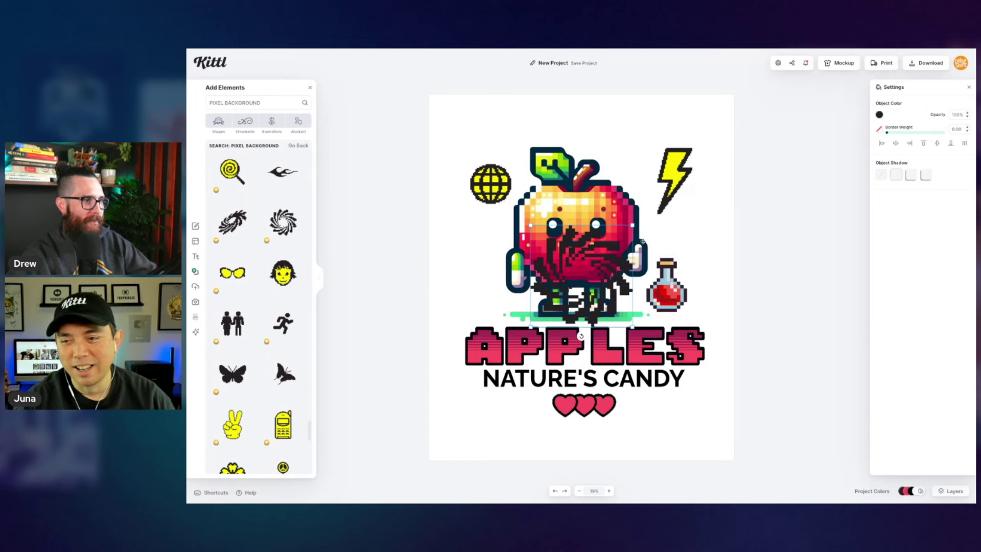
# Step: Enlarge the pixel swirl around the apple and send it to the back
pyautogui.moveTo(633, 223)
pyautogui.mouseDown()
pyautogui.moveTo(723, 123)
pyautogui.moveTo(708, 199)
pyautogui.mouseUp()
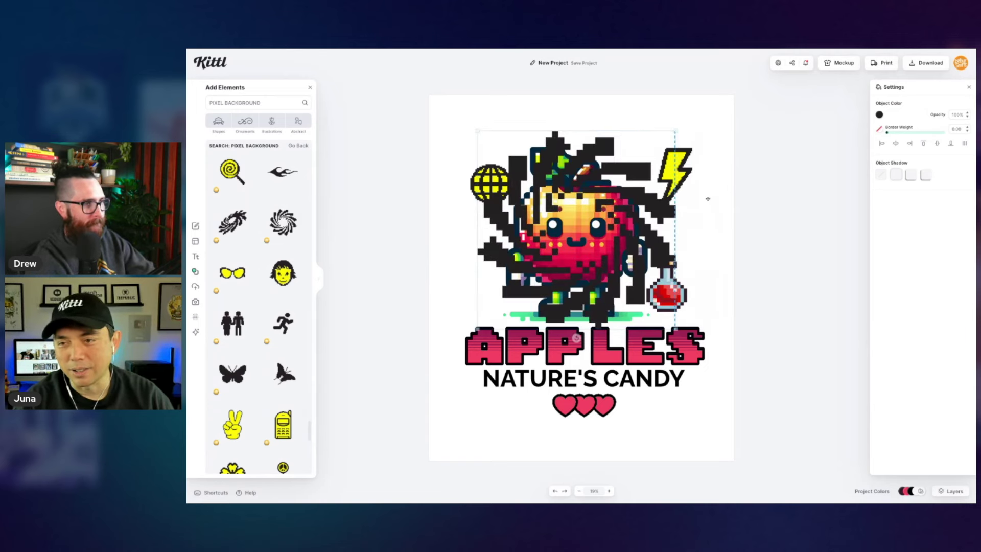
pyautogui.rightClick(638, 174)
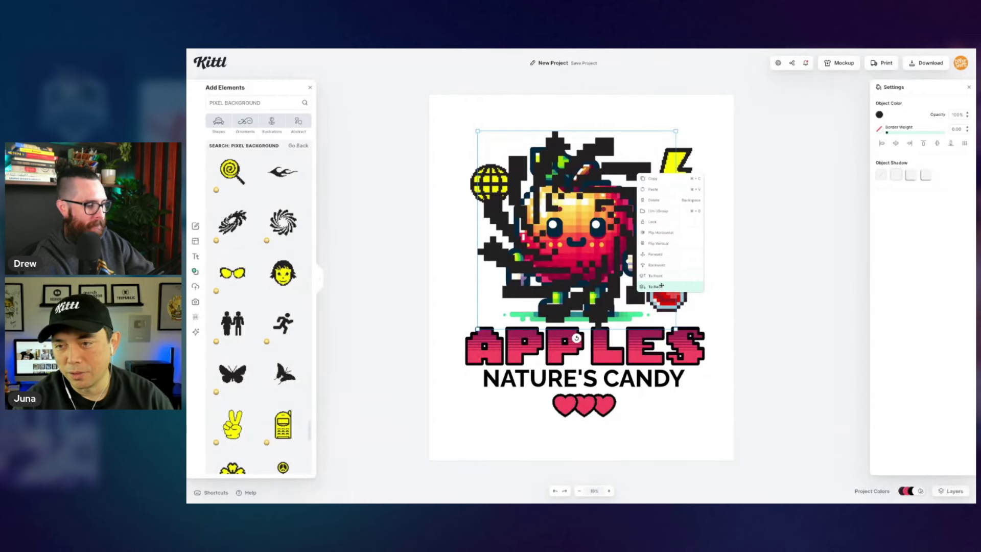
pyautogui.click(659, 286)
# Step: Move the lightning bolt, globe and potion further outward from the apple
pyautogui.click(676, 205)
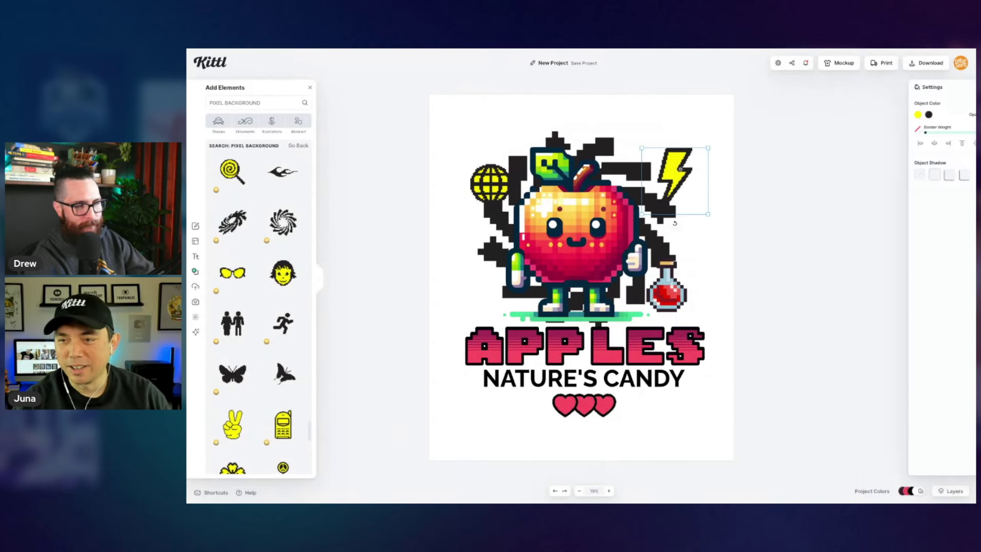
pyautogui.moveTo(674, 180); pyautogui.dragTo(684, 170)
pyautogui.moveTo(490, 183); pyautogui.dragTo(477, 161)
# Step: Select all of the NATURE'S CANDY tagline text and bring up its font choices
pyautogui.click(582, 353)
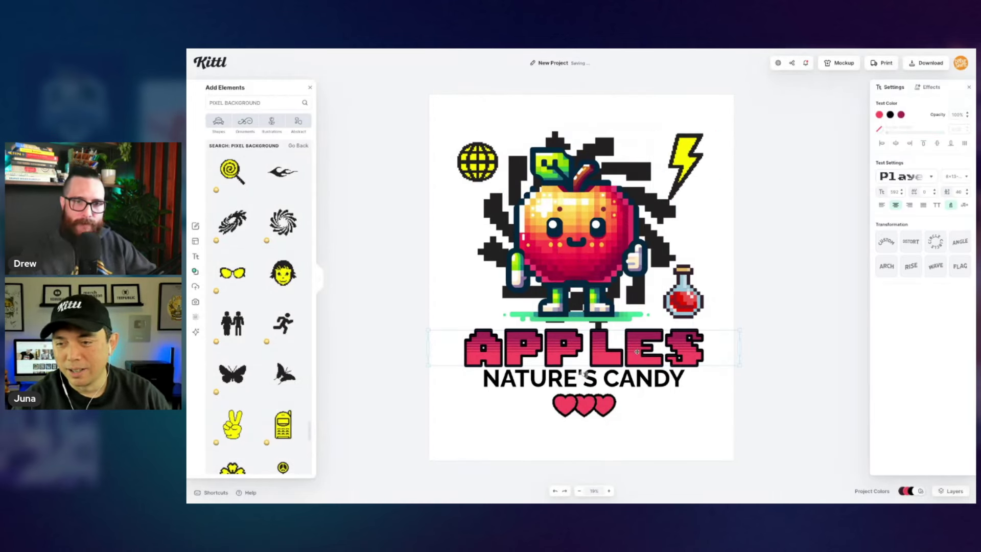
pyautogui.click(633, 387)
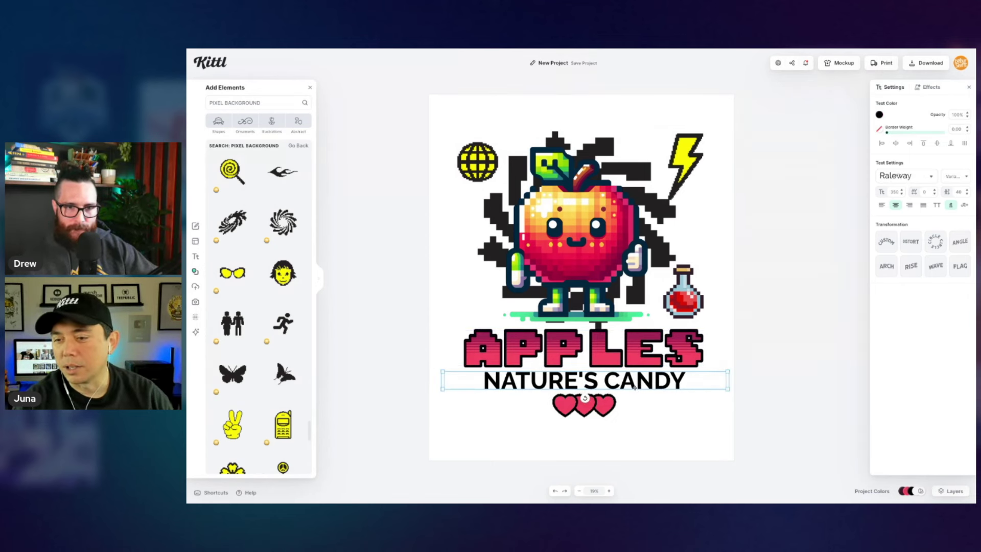
pyautogui.doubleClick(634, 388)
pyautogui.click(637, 383)
pyautogui.hotkey('ctrl', 'a')
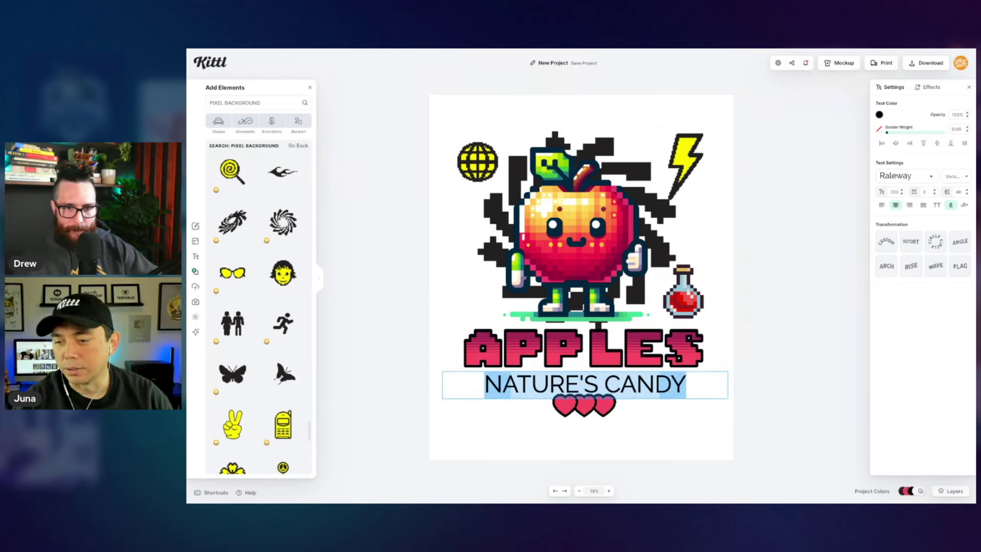
pyautogui.click(905, 176)
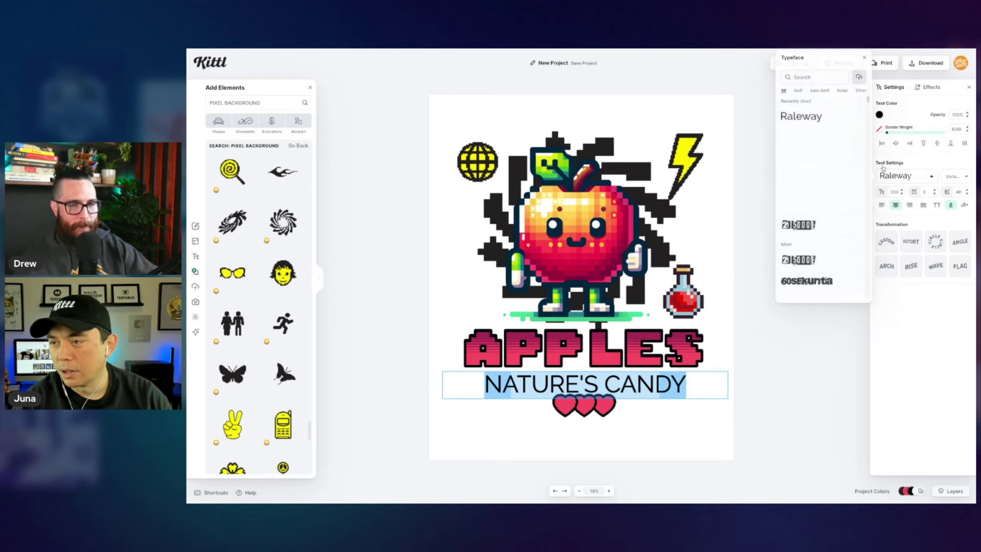
pyautogui.write('pix')
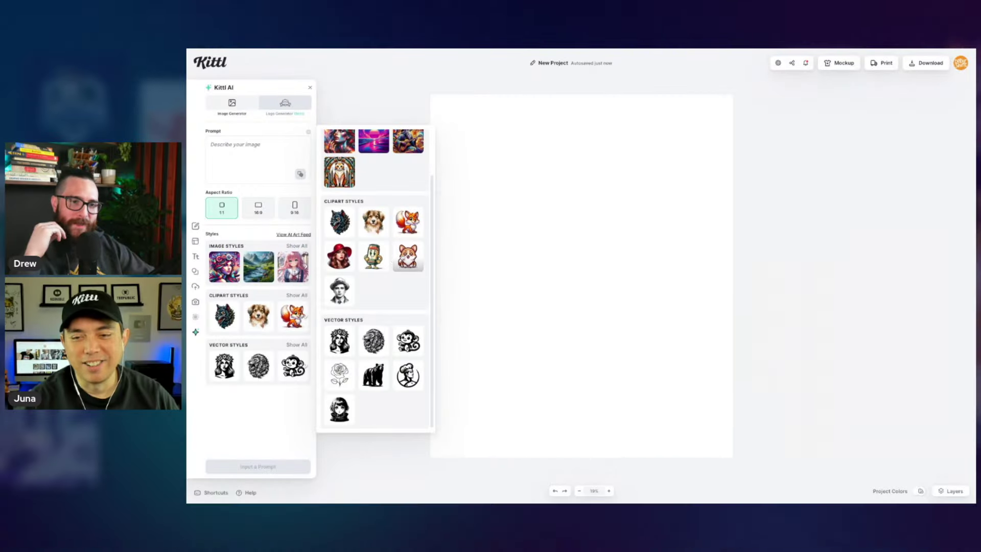
# Step: Choose the Kawaii corgi clipart style in the AI image generator
pyautogui.click(408, 257)
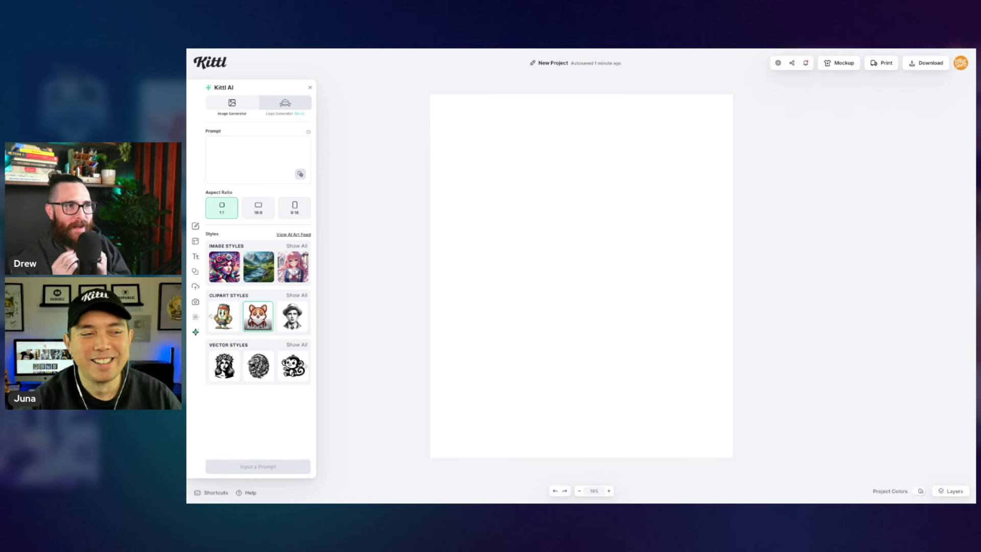
pyautogui.write('lo')
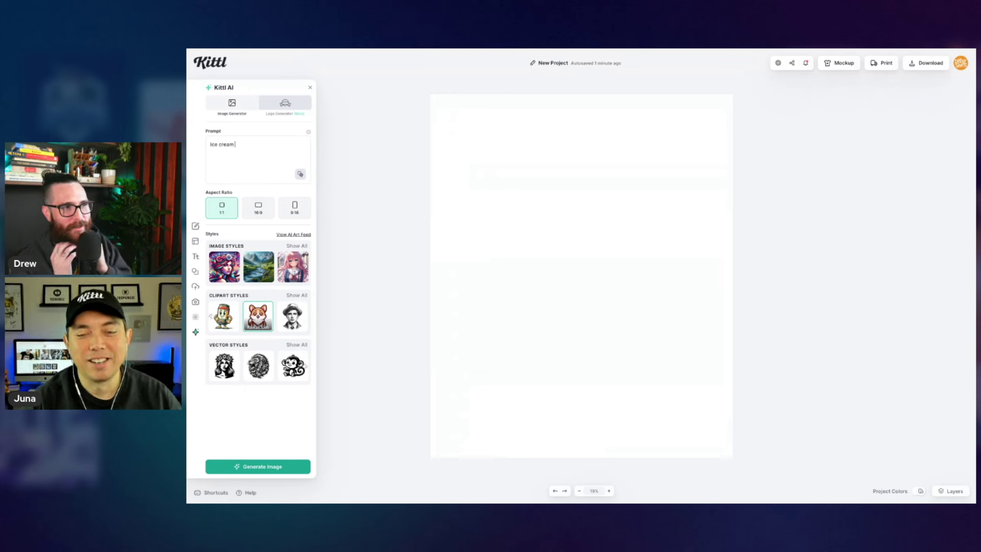
pyautogui.write('unded by')
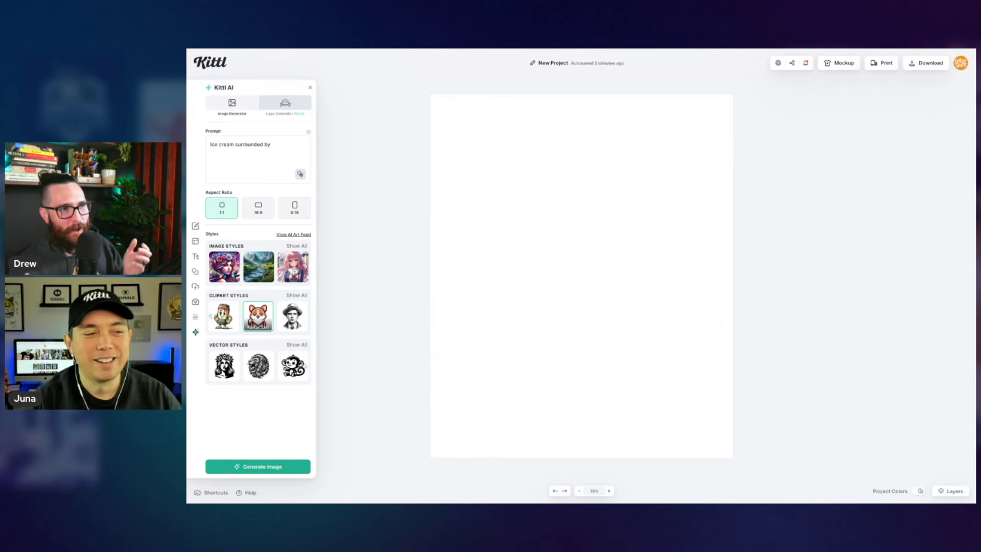
pyautogui.write(' other s')
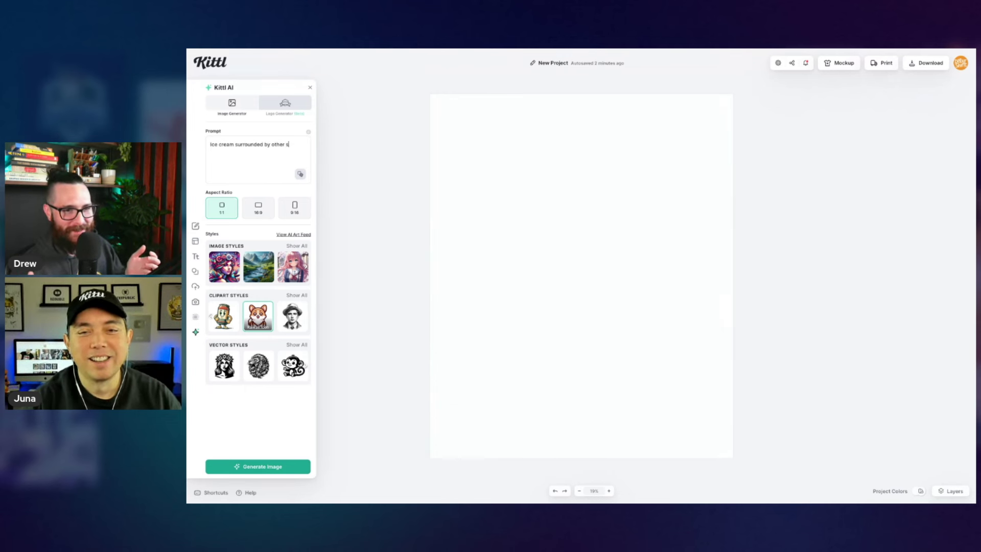
pyautogui.write('weet tr')
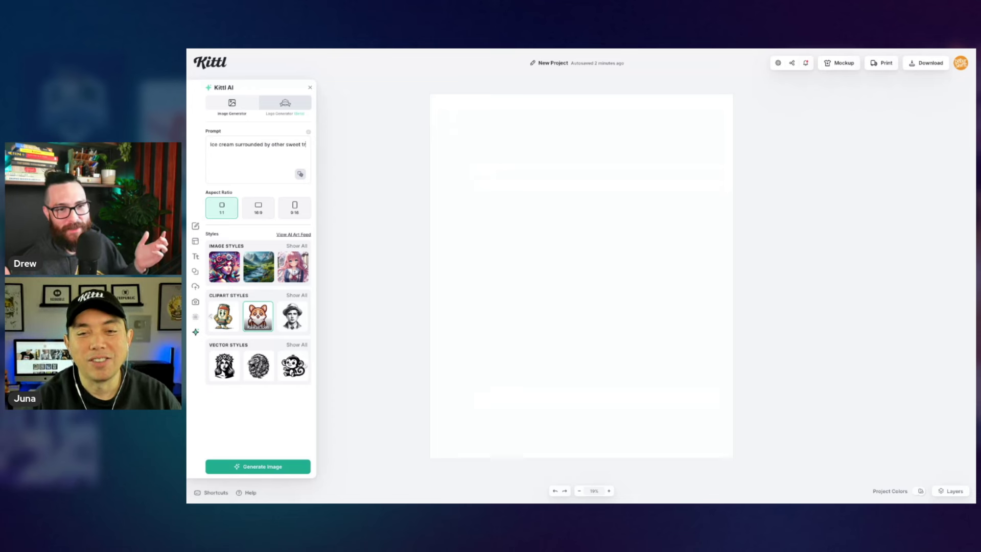
pyautogui.write('eats')
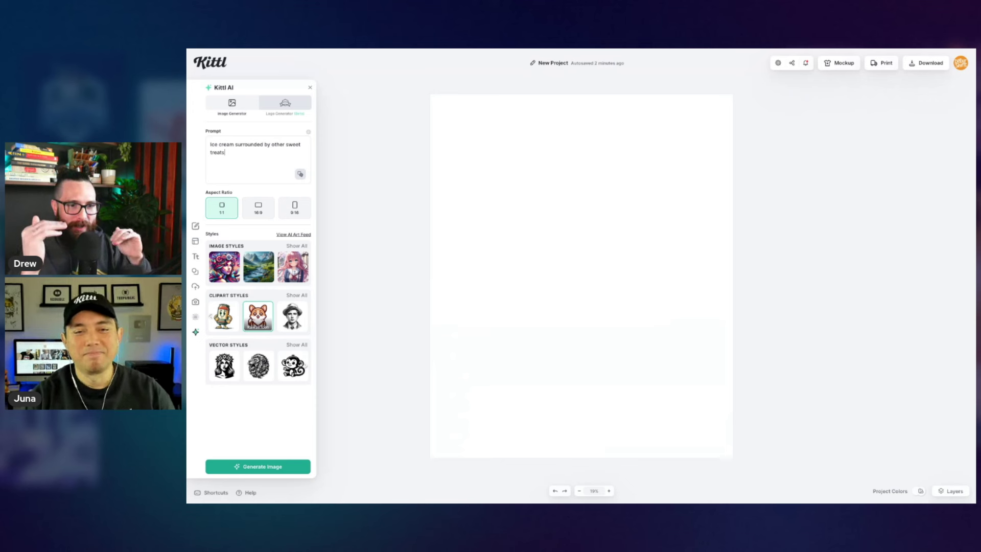
pyautogui.write('.')
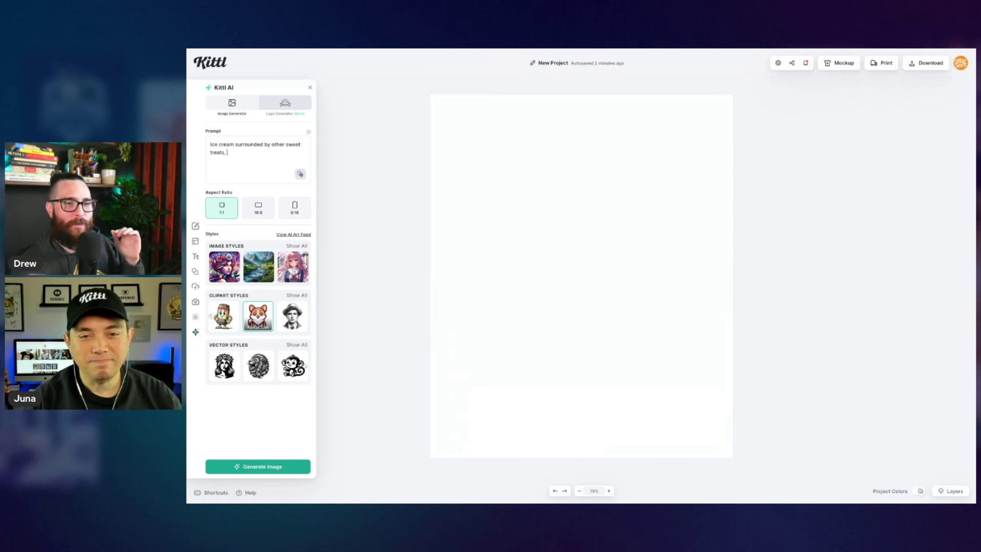
pyautogui.write('im')
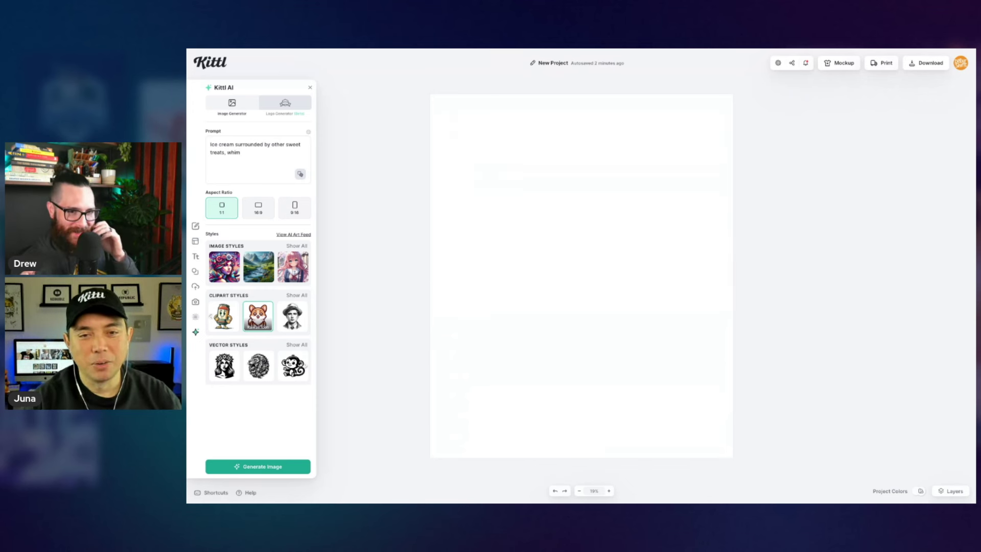
pyautogui.write('sical elements, with a')
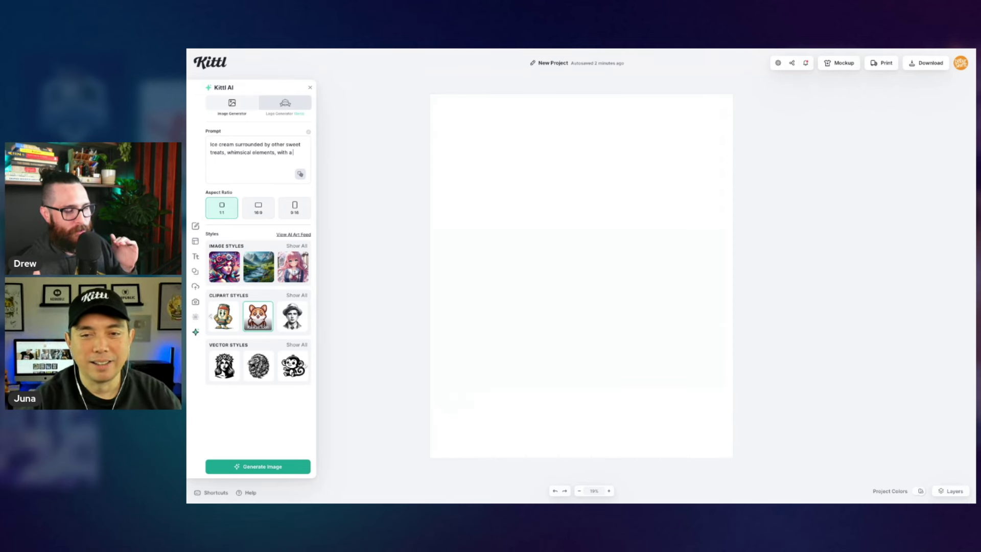
pyautogui.write(' cute joyful smile')
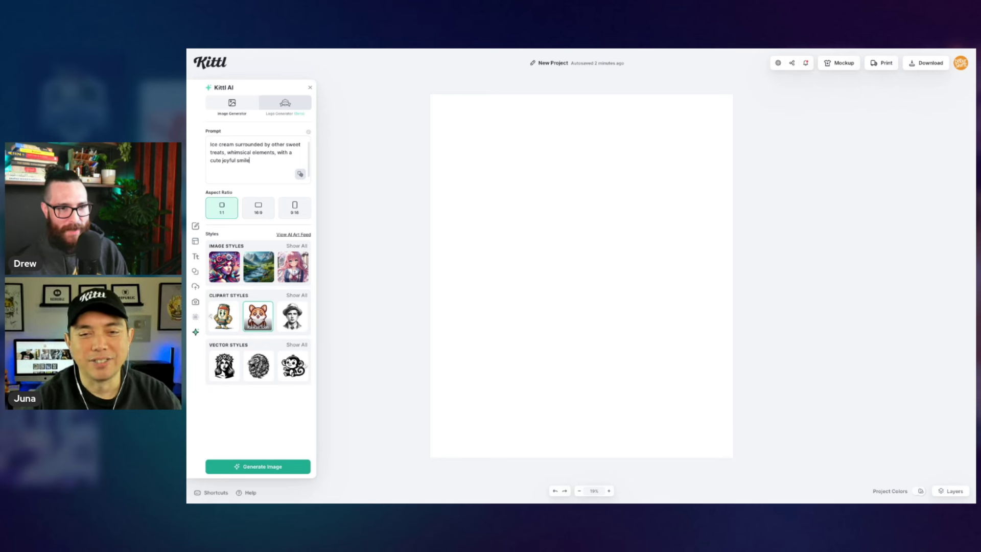
# Step: Generate the kawaii ice cream image from the sweet-treats prompt
pyautogui.click(257, 467)
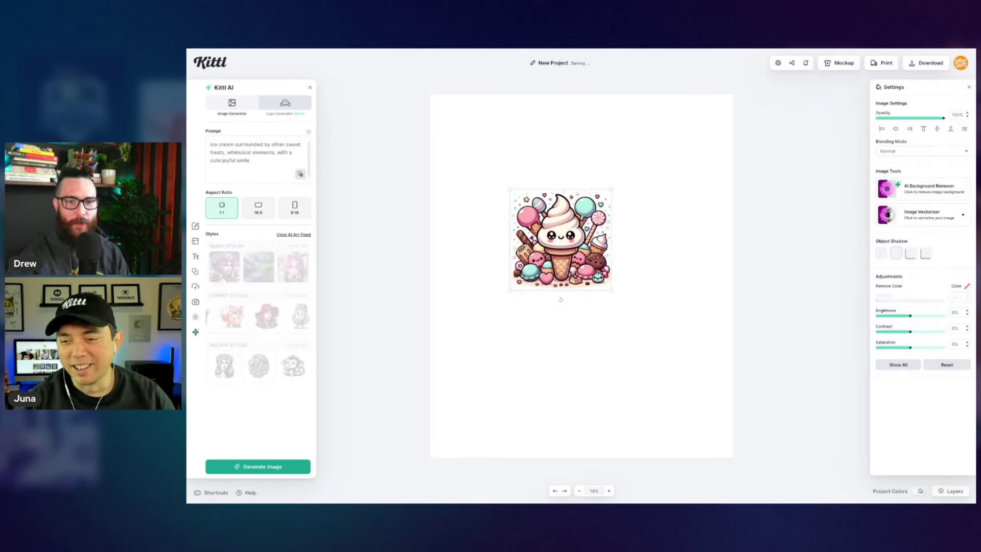
# Step: Enlarge and reposition the ice cream image, remove its background, then add a headline
pyautogui.moveTo(588, 271); pyautogui.dragTo(703, 394)
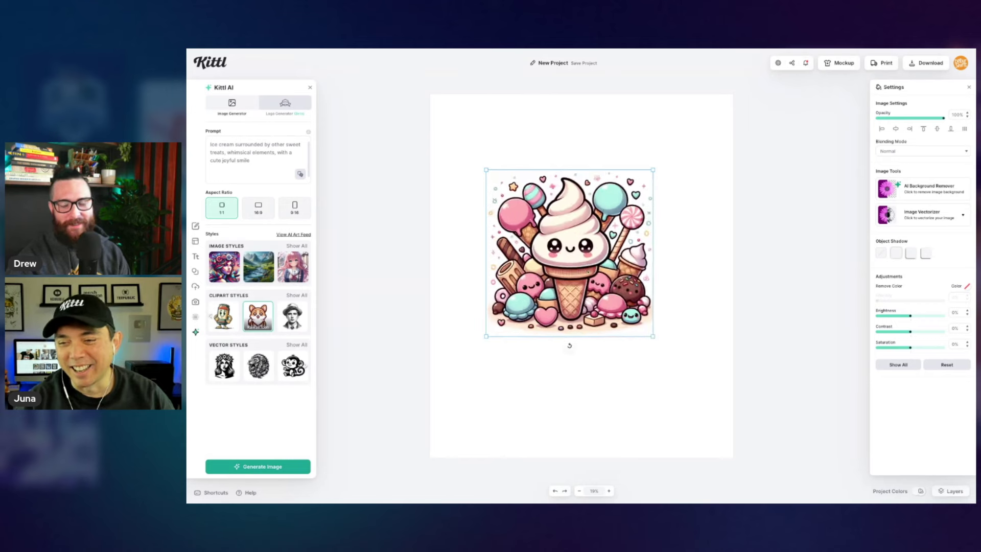
pyautogui.moveTo(692, 339); pyautogui.dragTo(665, 315)
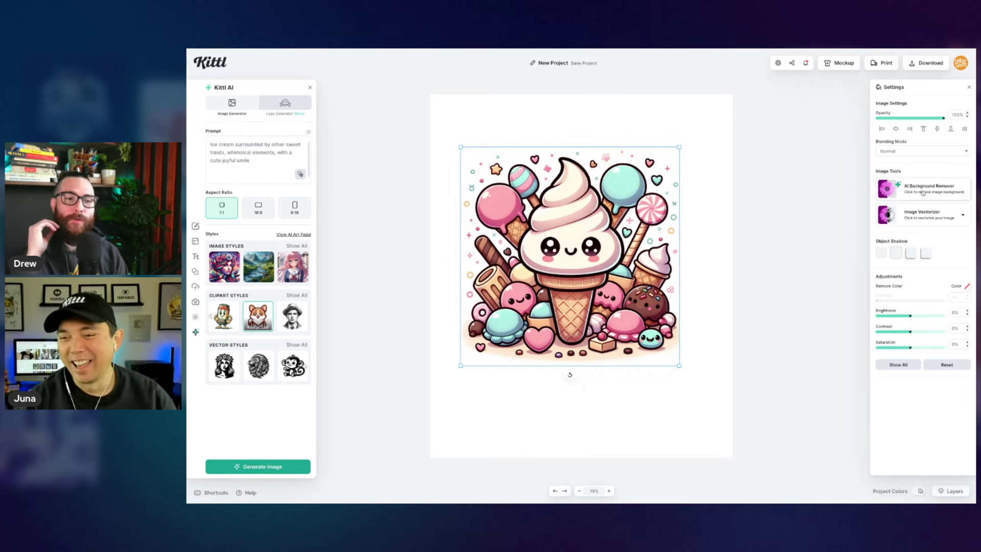
pyautogui.click(928, 188)
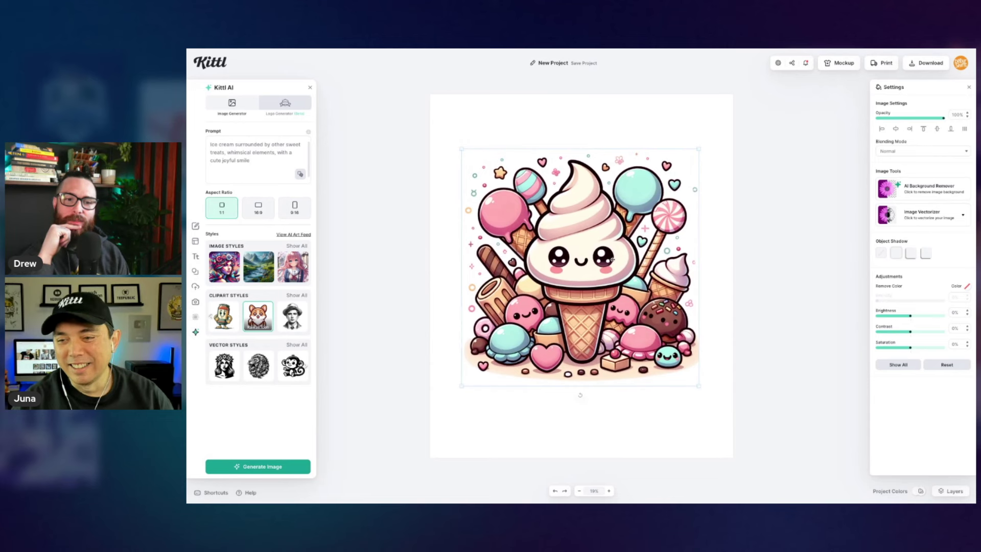
pyautogui.click(744, 211)
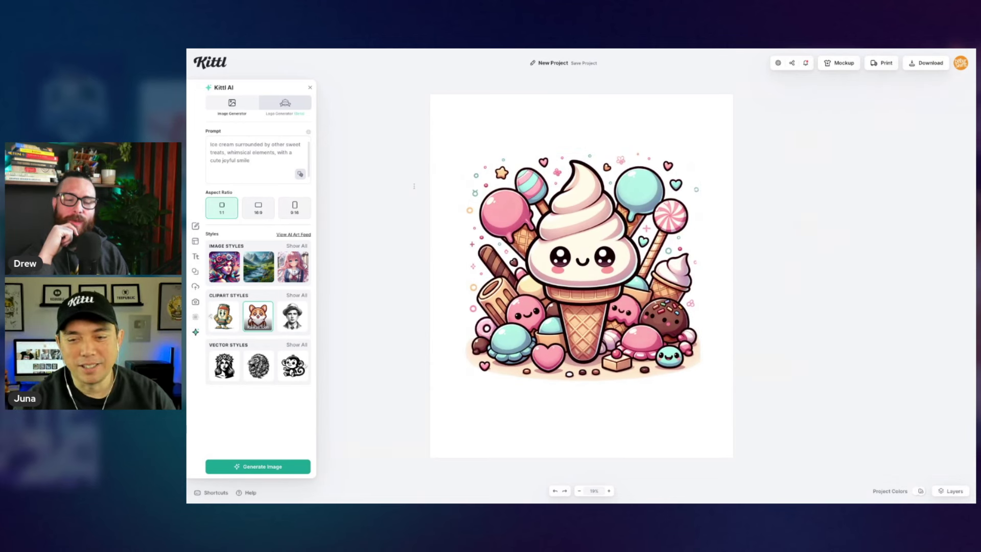
pyautogui.press('t')
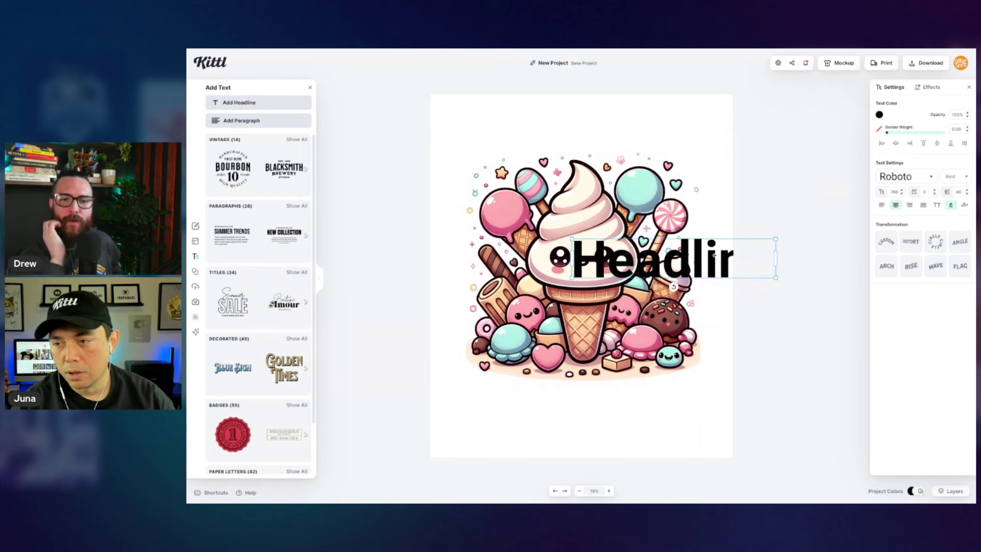
# Step: Move the Headline text to the top of the artboard and begin editing it
pyautogui.moveTo(713, 258); pyautogui.dragTo(612, 139)
pyautogui.press('Escape')
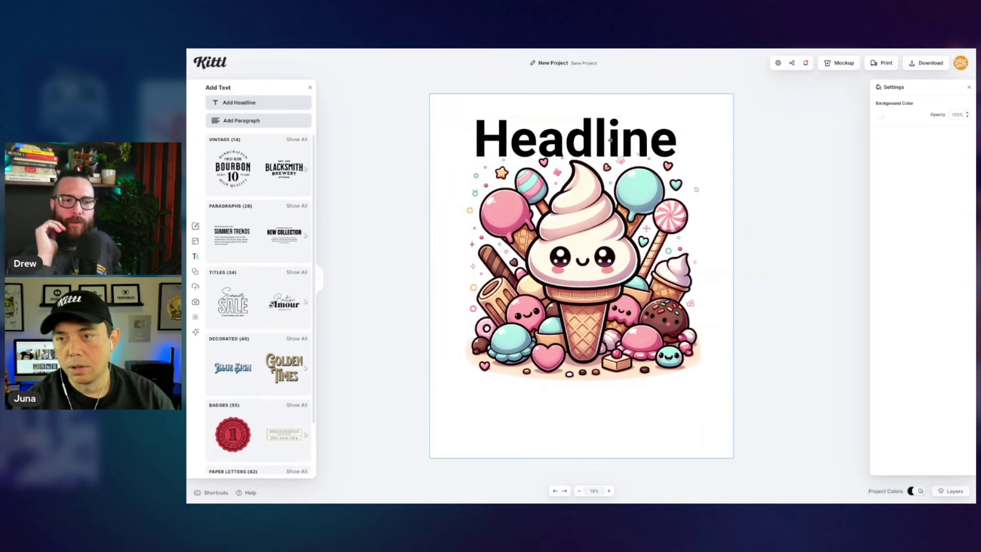
pyautogui.doubleClick(623, 137)
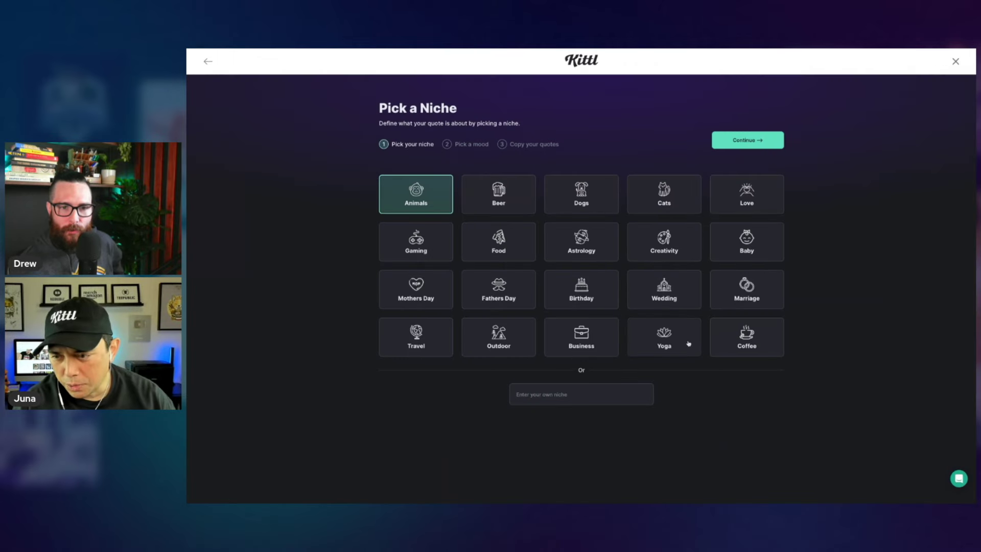
# Step: Generate sarcastic 2-4 word quotes for the custom Ice Cream niche
pyautogui.click(539, 395)
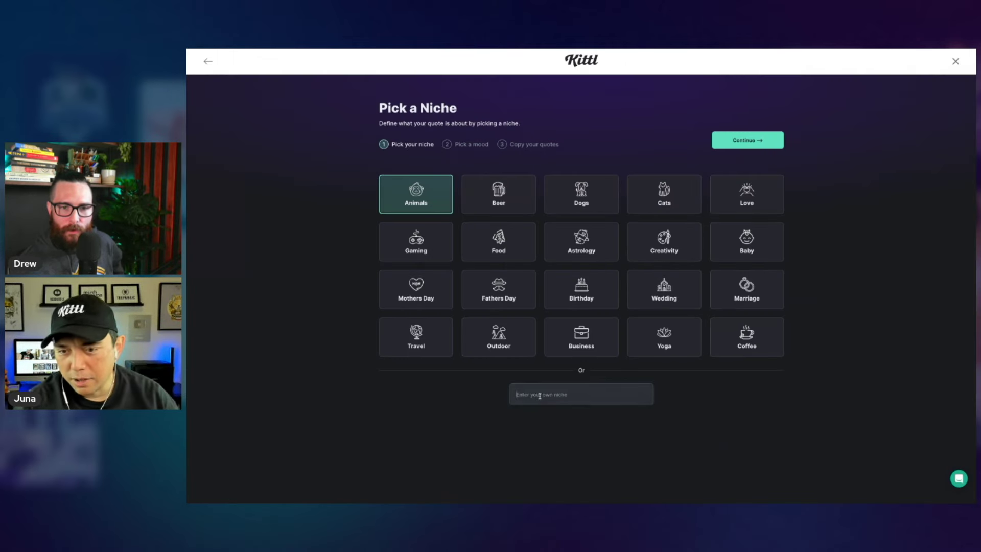
pyautogui.write('Ice Cream')
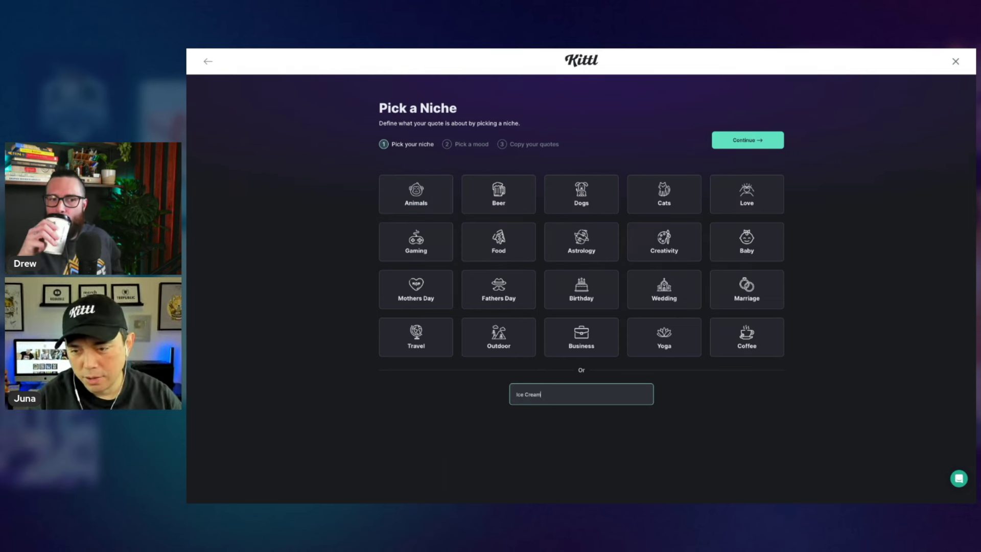
pyautogui.click(741, 141)
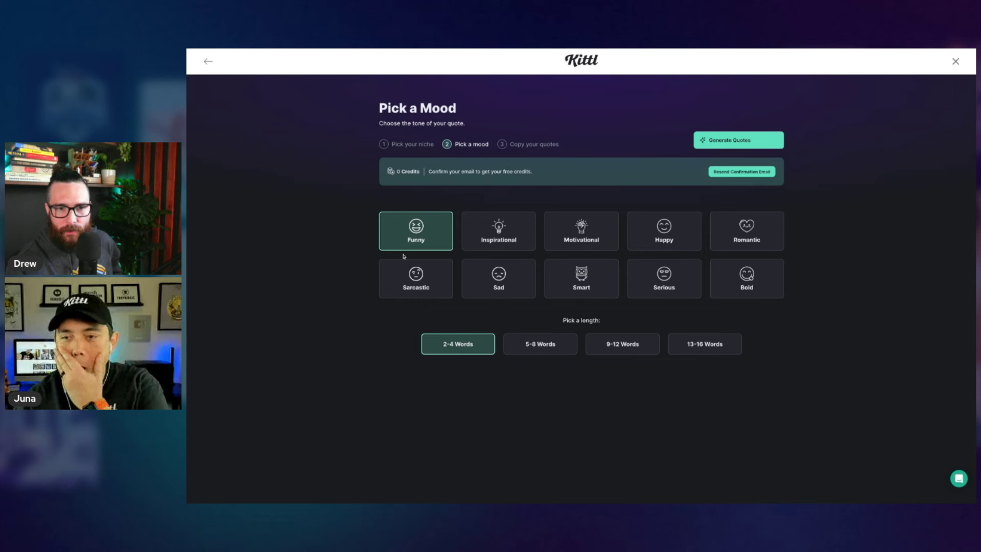
pyautogui.click(418, 286)
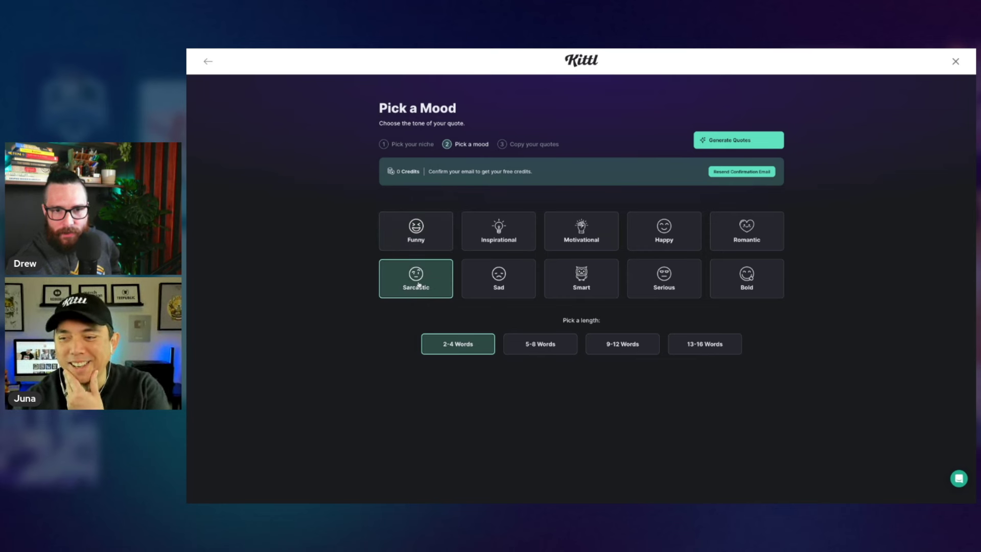
pyautogui.click(752, 142)
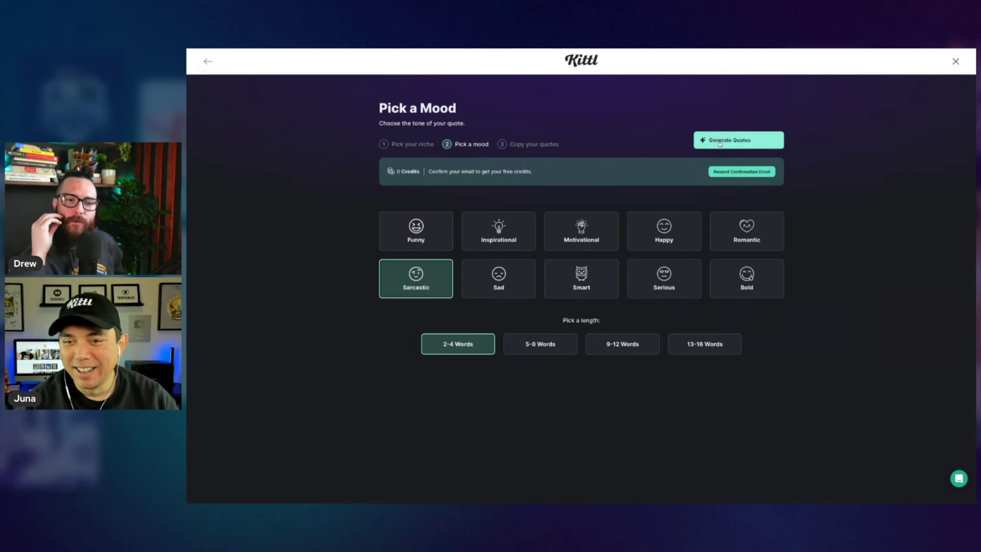
pyautogui.click(720, 142)
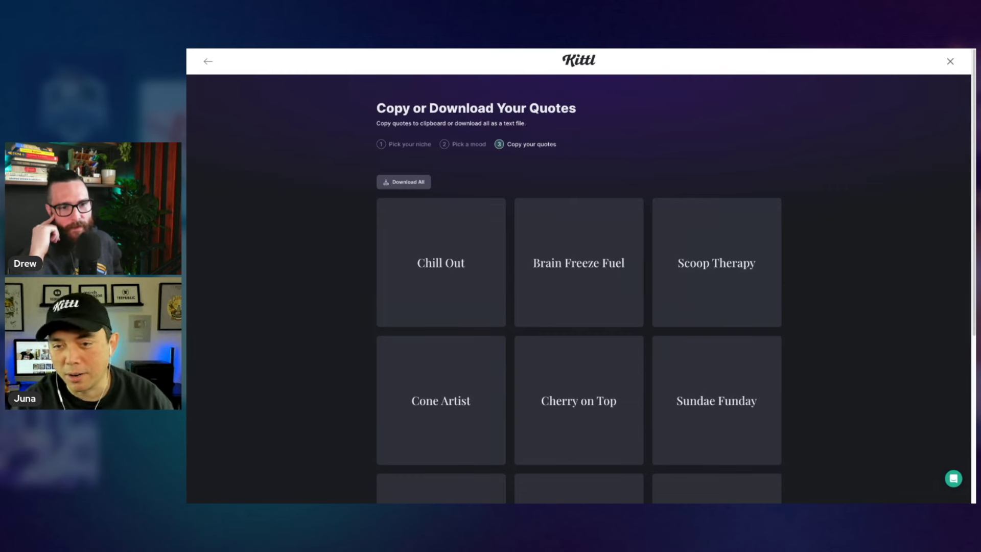
pyautogui.scroll(-1, 665, 217)
pyautogui.scroll(-1, 664, 216)
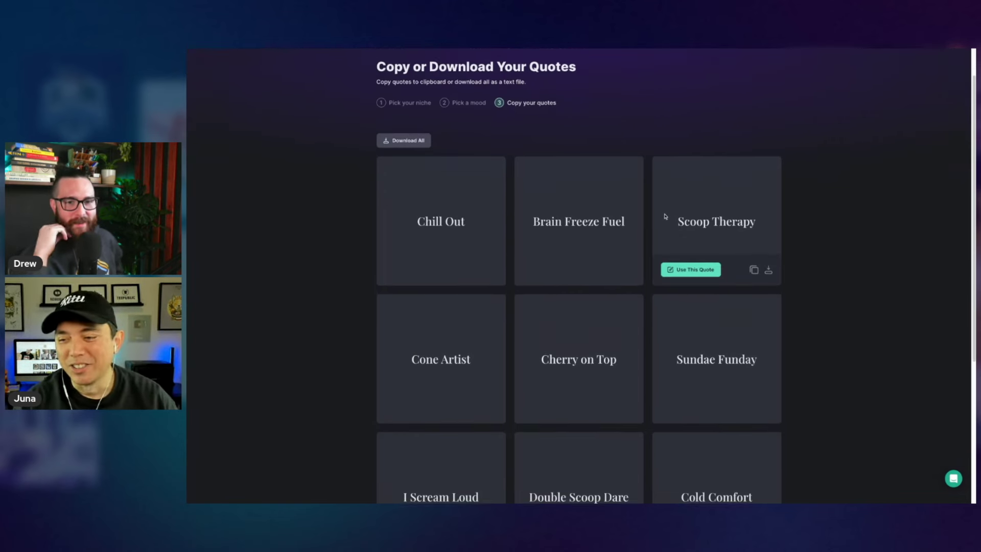
pyautogui.scroll(-3, 543, 262)
pyautogui.scroll(-1, 542, 263)
pyautogui.scroll(-1, 543, 262)
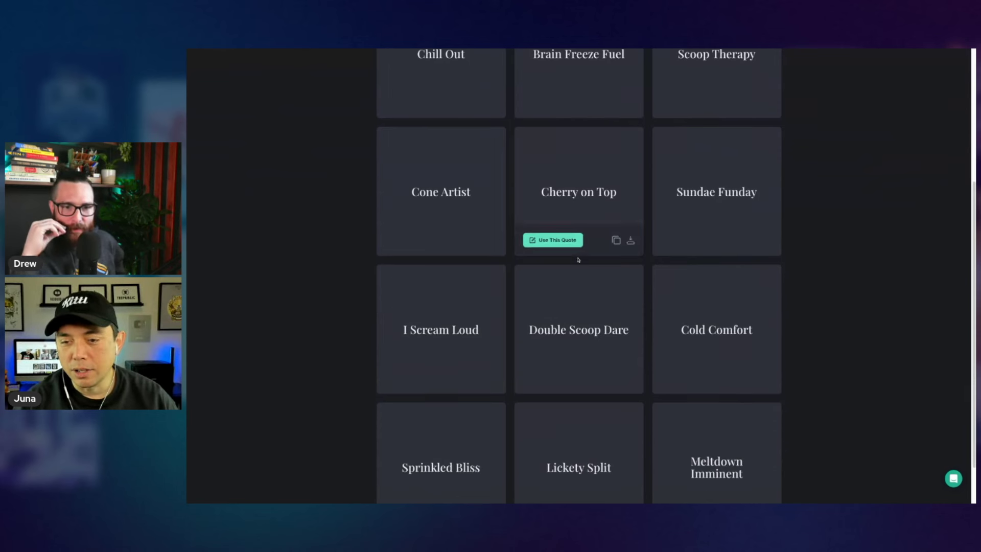
pyautogui.scroll(-1, 578, 258)
pyautogui.moveTo(717, 329)
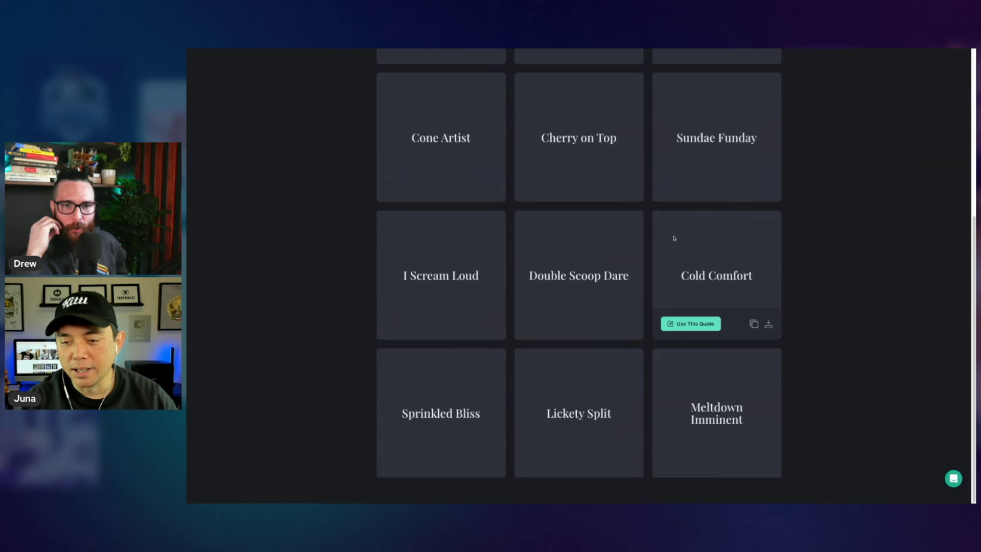
pyautogui.scroll(1, 669, 262)
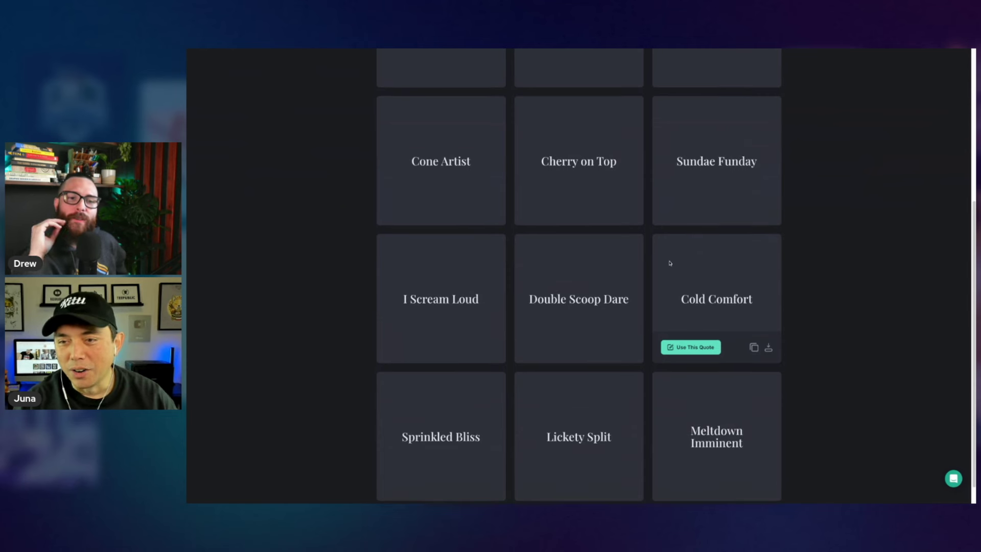
pyautogui.scroll(1, 669, 263)
pyautogui.scroll(-2, 722, 273)
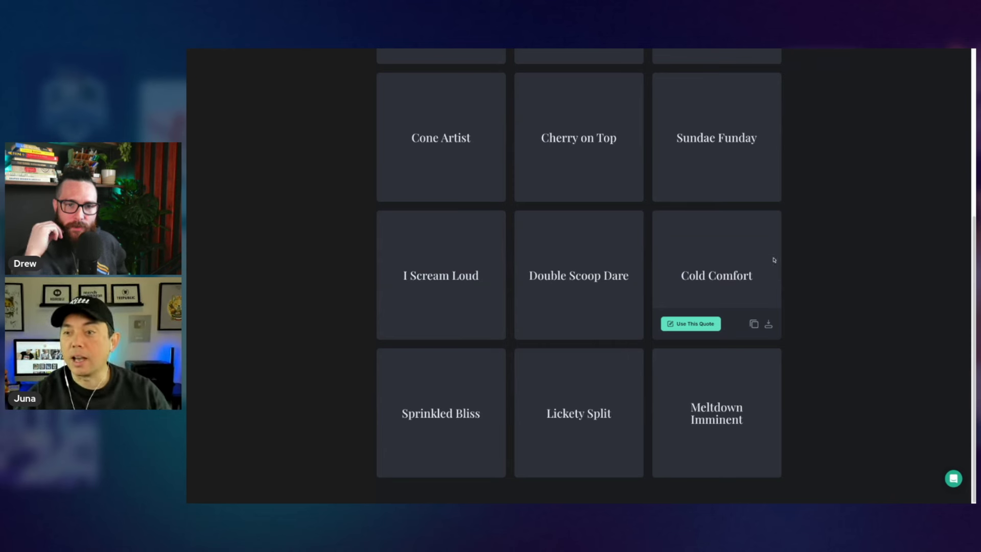
pyautogui.scroll(1, 695, 258)
pyautogui.scroll(1, 695, 258)
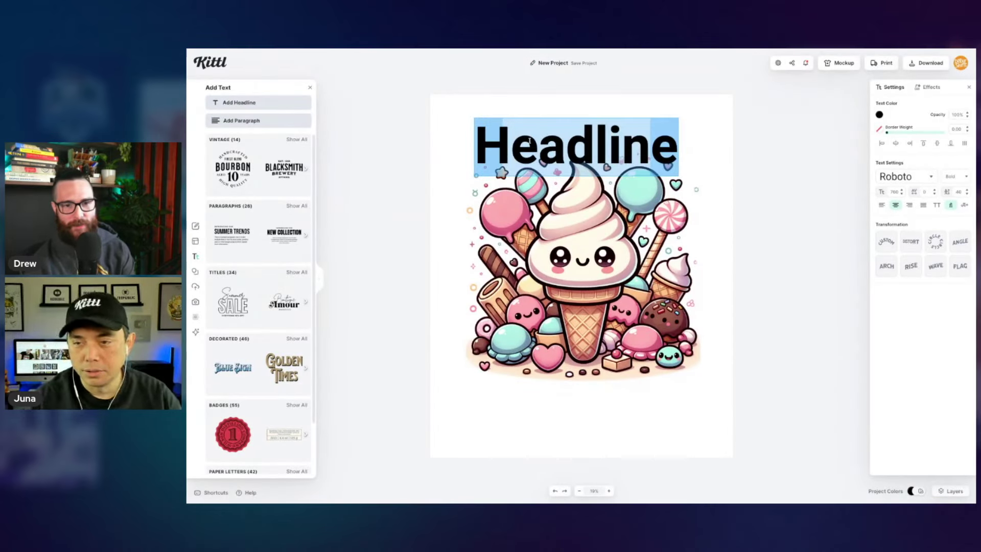
pyautogui.write('COMF')
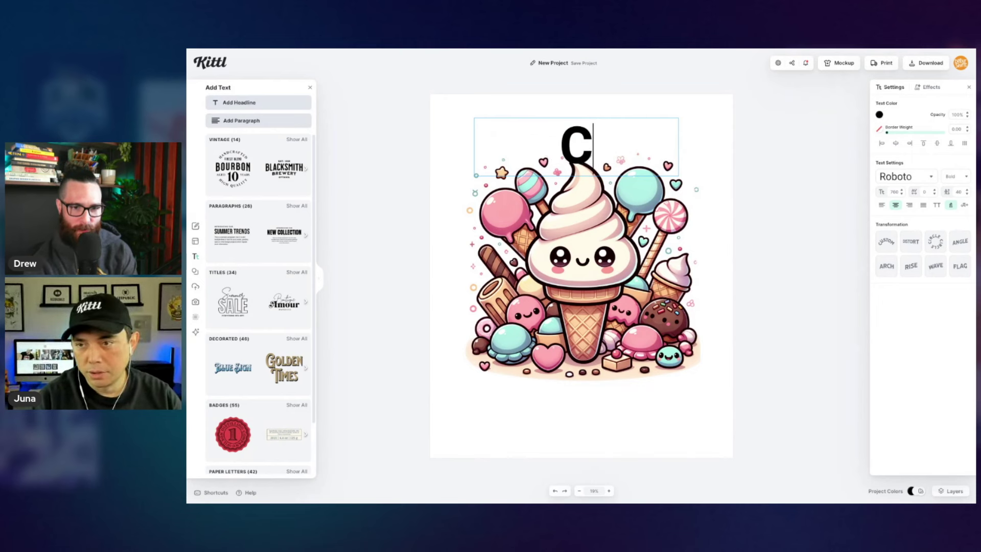
pyautogui.write('R')
# Step: Correct the COMFORT text and set it in Cherry Bomb
pyautogui.press('BackSpace')
pyautogui.write('OMFO')
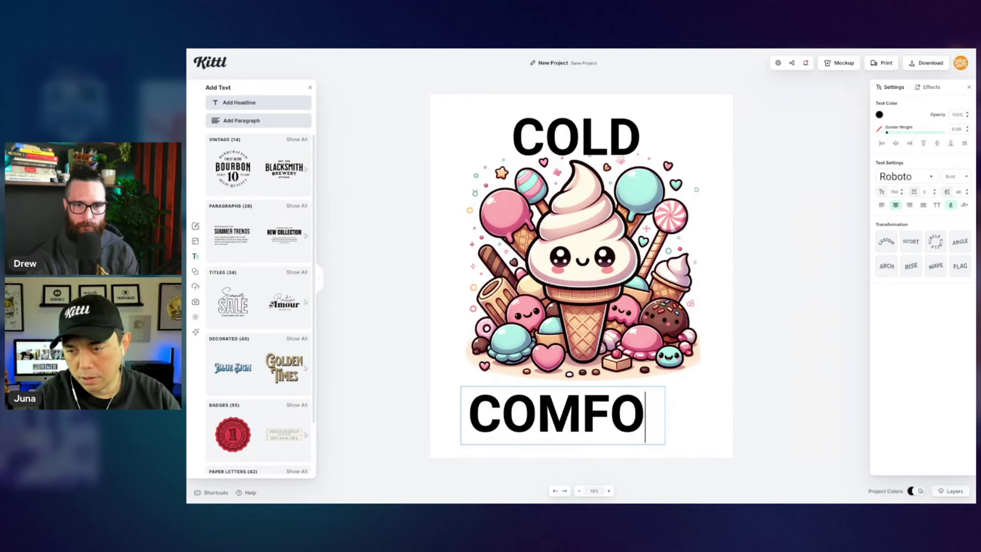
pyautogui.write('T')
pyautogui.press('BackSpace')
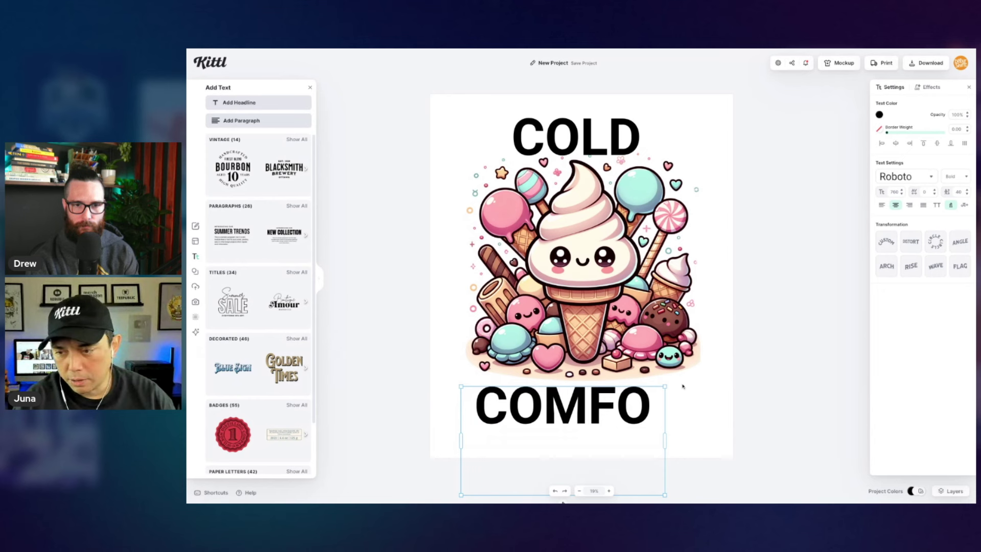
pyautogui.write('RT')
pyautogui.hotkey('ctrl', 'a')
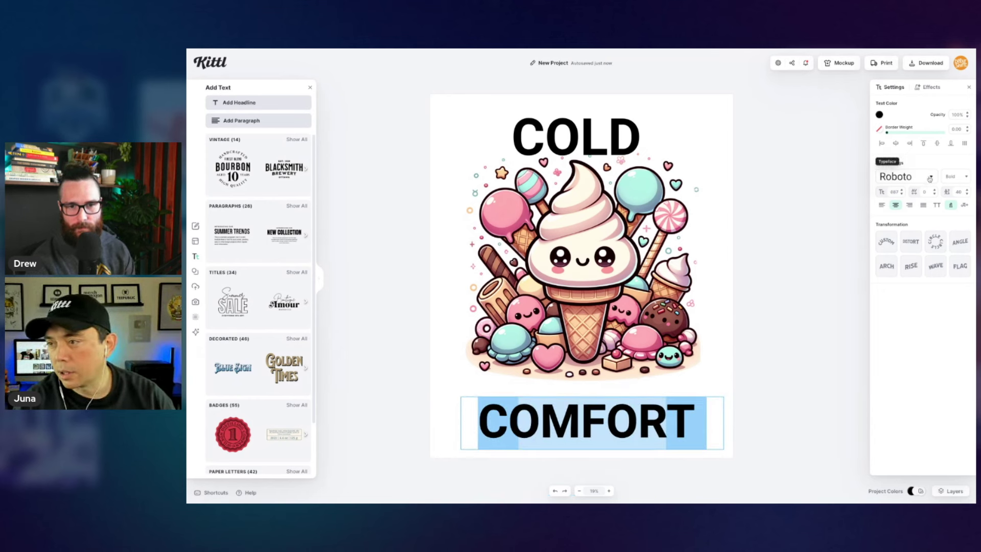
pyautogui.click(923, 182)
pyautogui.click(817, 183)
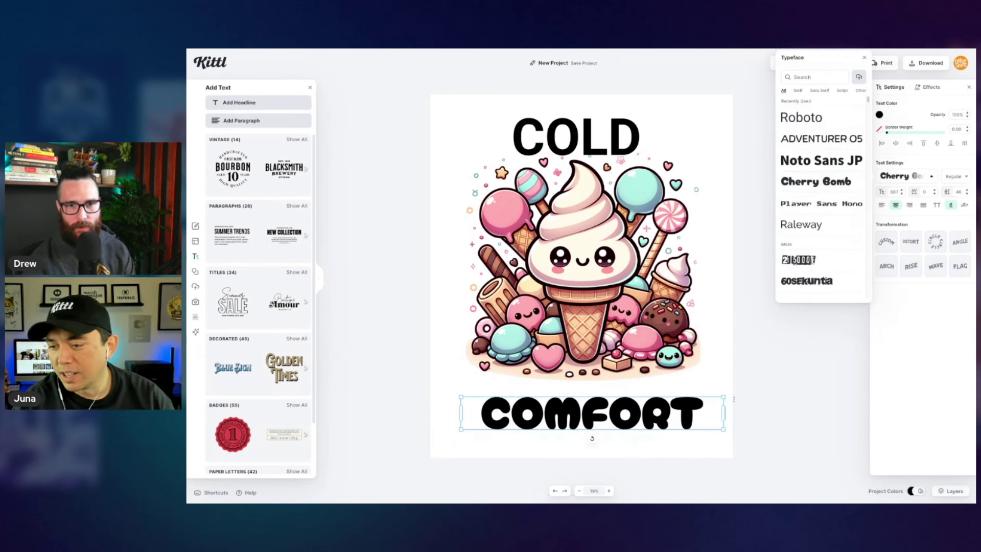
pyautogui.click(681, 407)
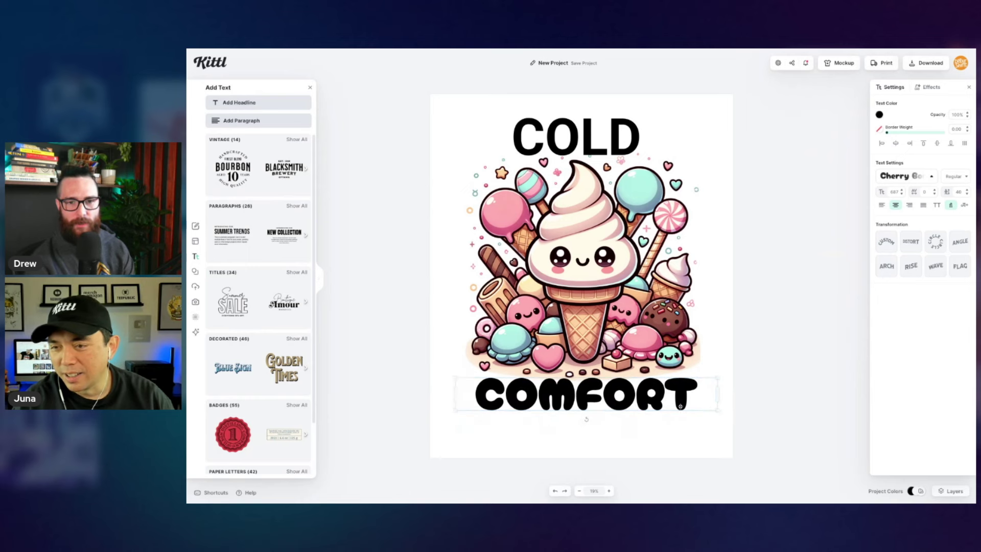
# Step: Set the COLD text in Cherry Bomb, then select the artboard
pyautogui.click(574, 147)
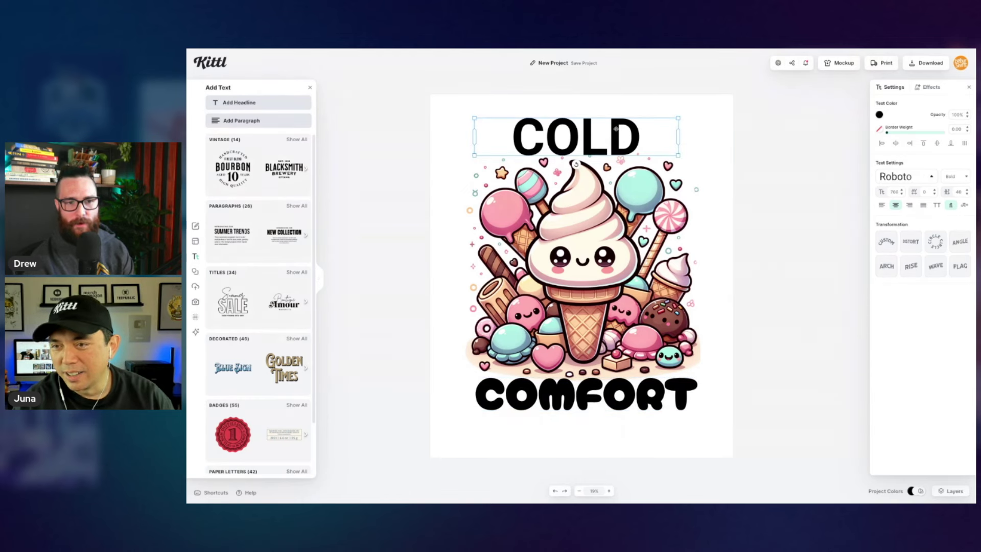
pyautogui.click(920, 177)
pyautogui.click(818, 114)
pyautogui.click(740, 132)
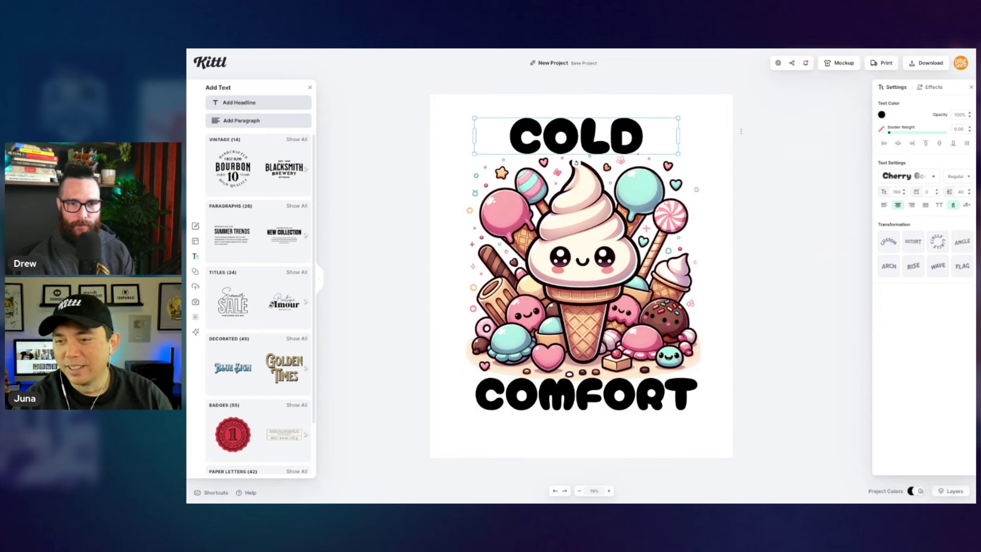
pyautogui.click(633, 126)
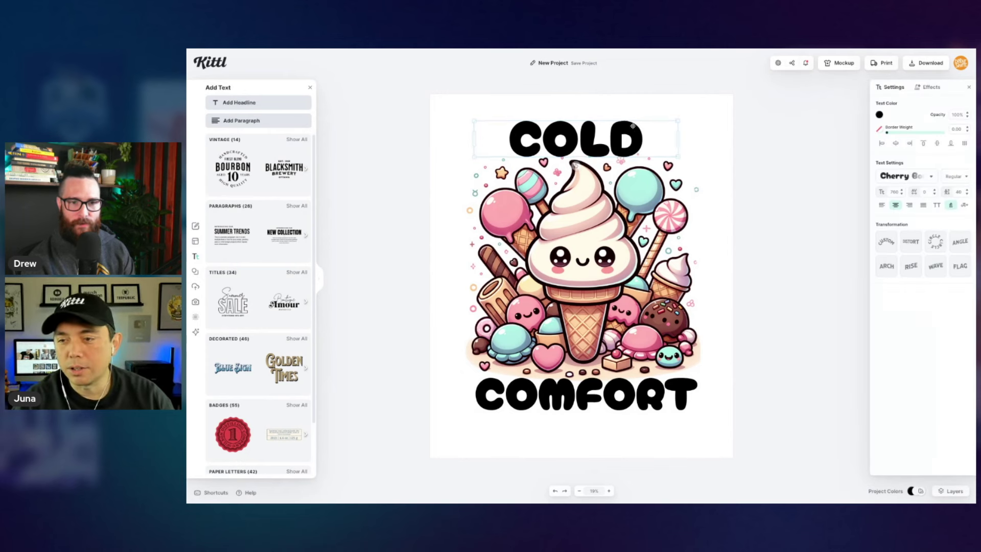
pyautogui.click(436, 106)
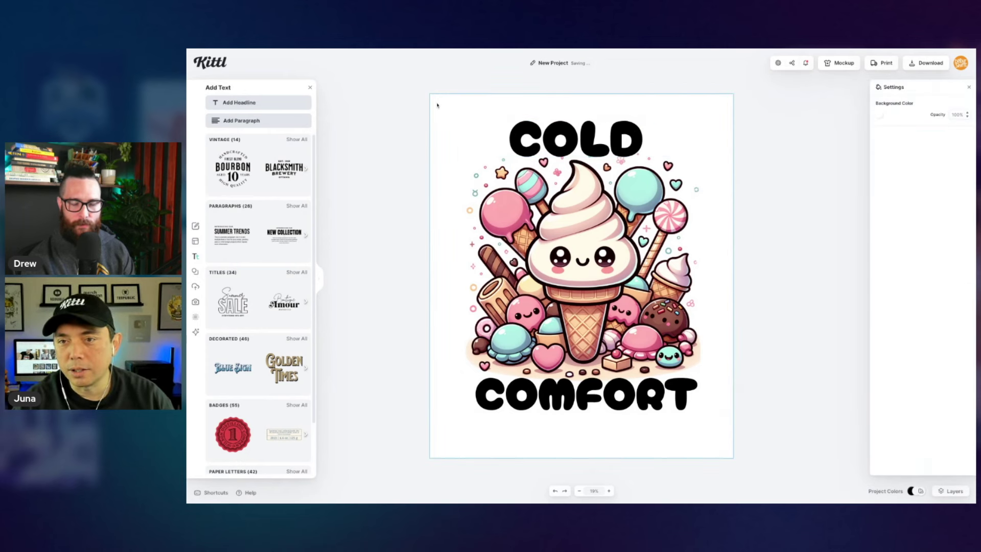
# Step: Make the background dusty pink and turn both COLD and COMFORT white
pyautogui.click(881, 115)
pyautogui.click(794, 139)
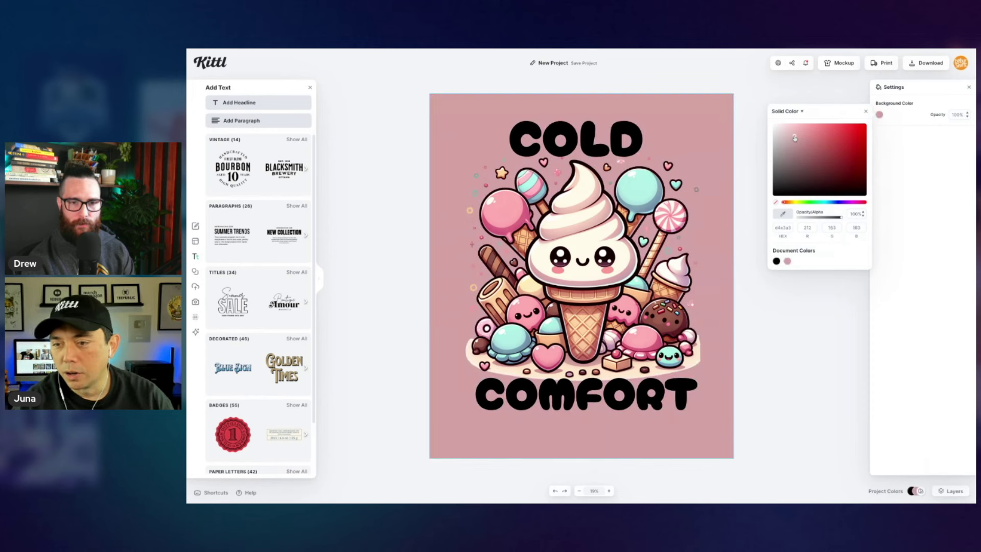
pyautogui.click(558, 134)
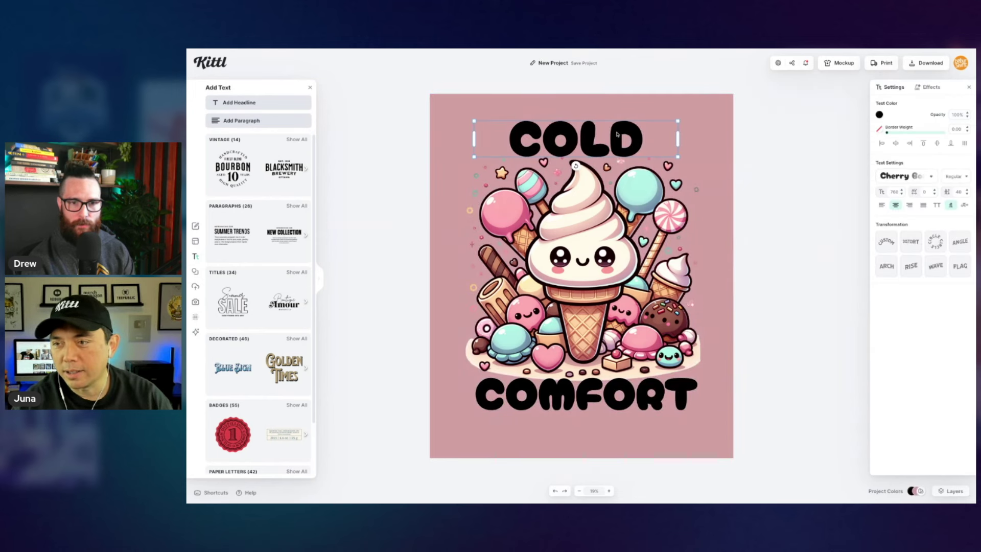
pyautogui.click(879, 115)
pyautogui.click(776, 261)
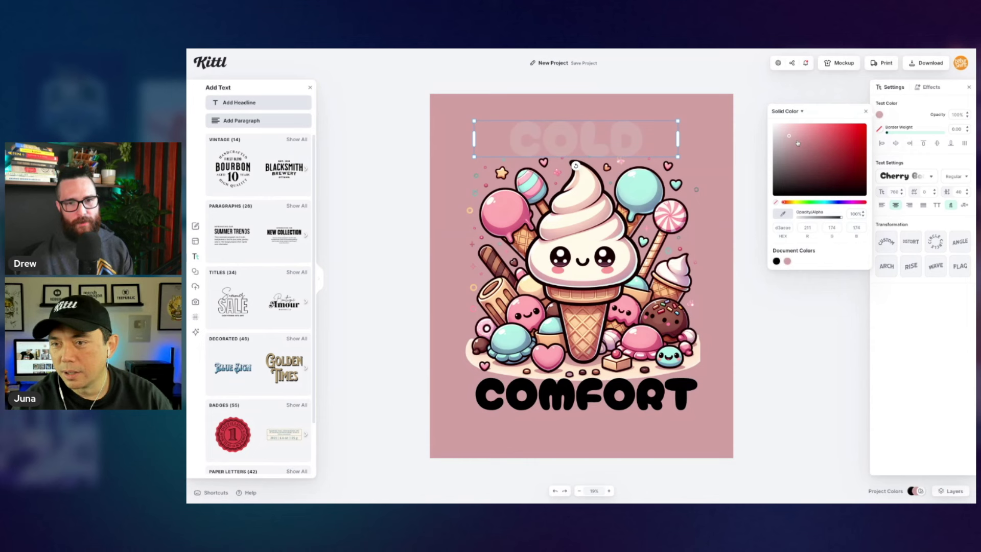
pyautogui.click(650, 383)
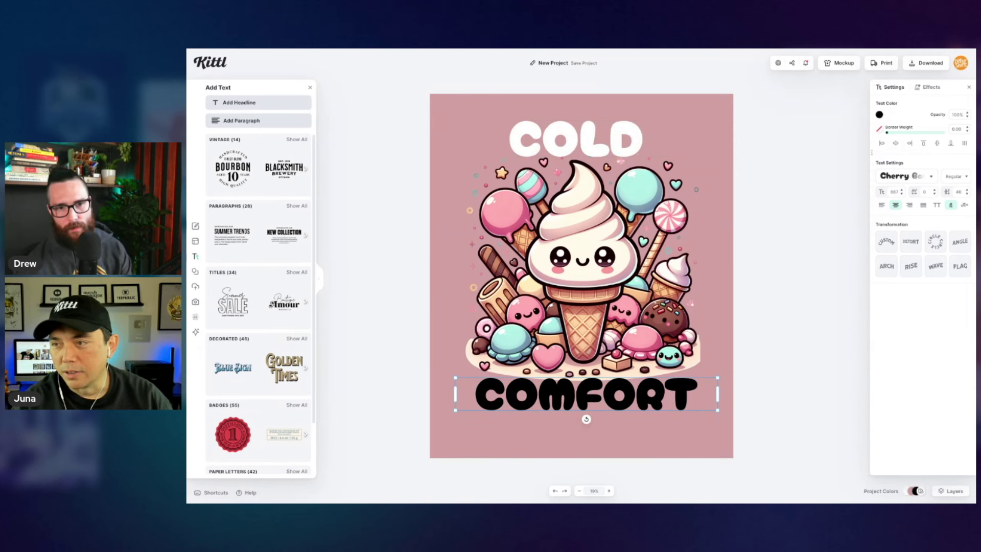
pyautogui.click(880, 116)
pyautogui.click(776, 260)
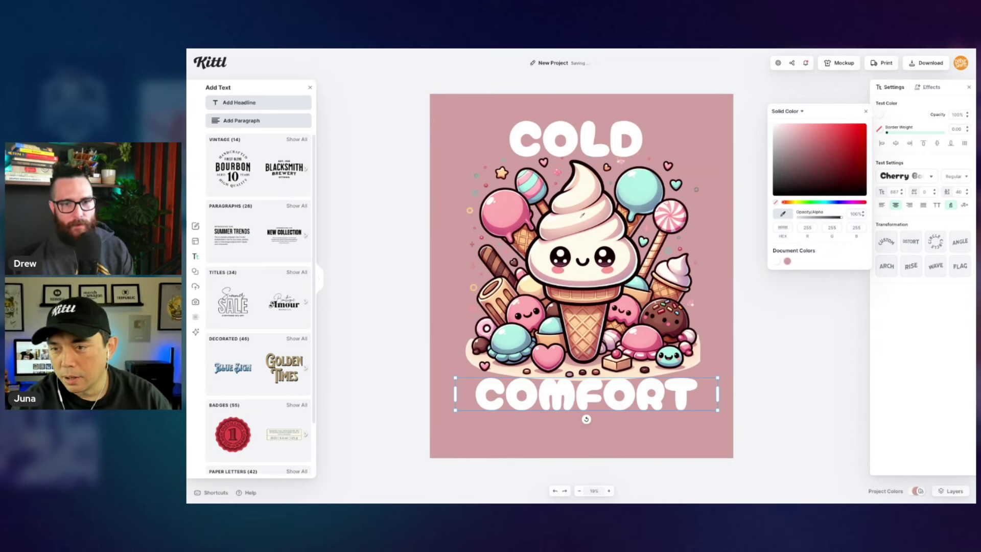
pyautogui.click(768, 228)
# Step: Change the COLD text colour to cream
pyautogui.click(592, 143)
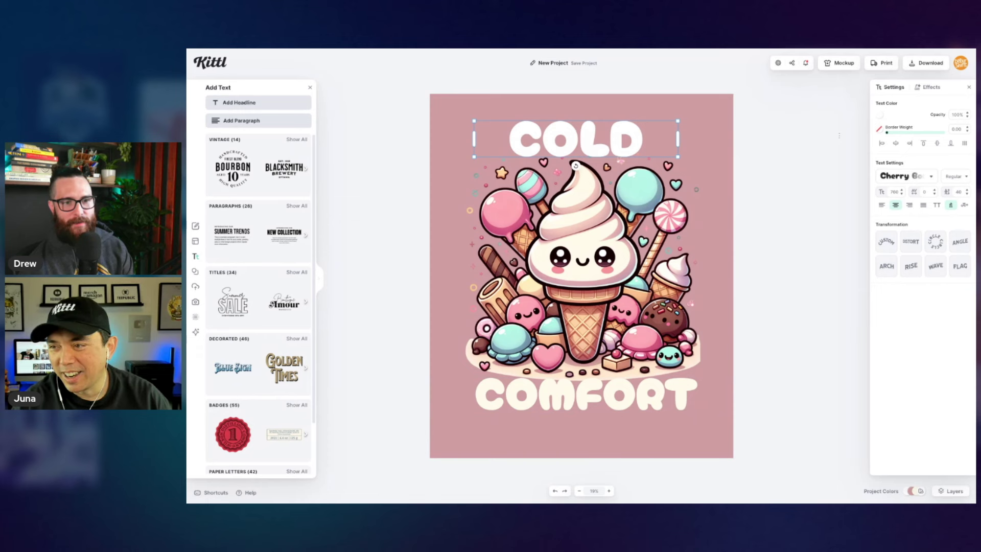
pyautogui.click(880, 115)
pyautogui.click(787, 265)
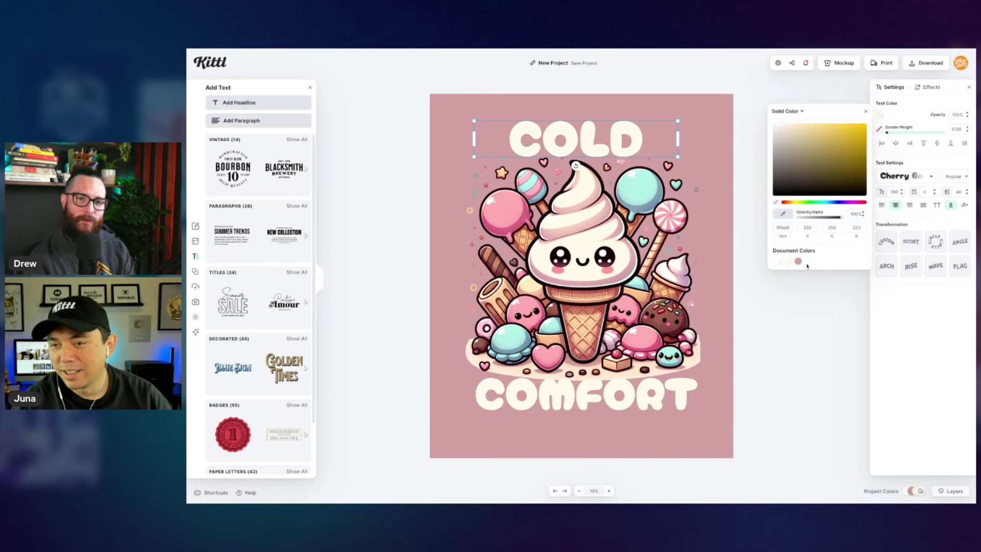
pyautogui.click(575, 165)
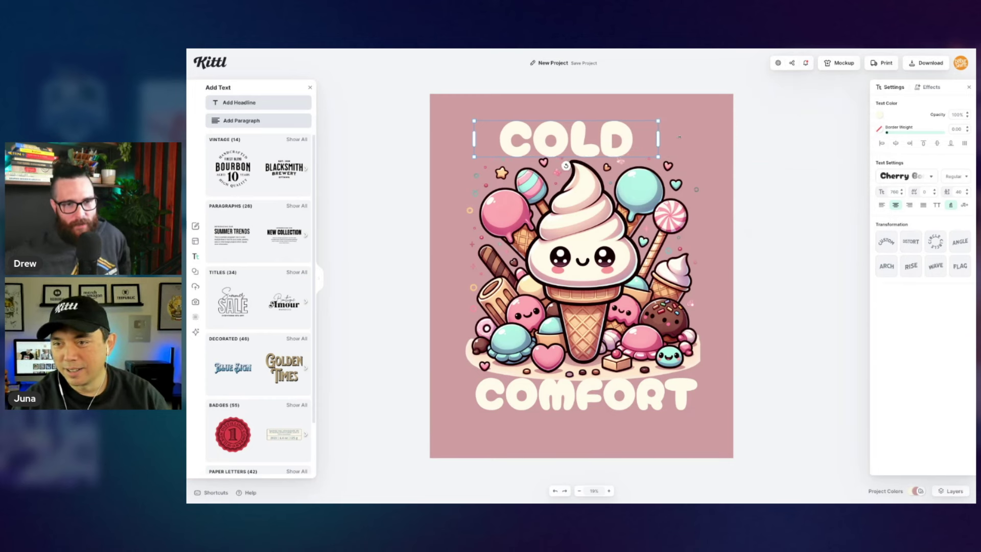
# Step: Enlarge the COLD title and nudge it slightly down
pyautogui.moveTo(628, 121); pyautogui.dragTo(681, 109)
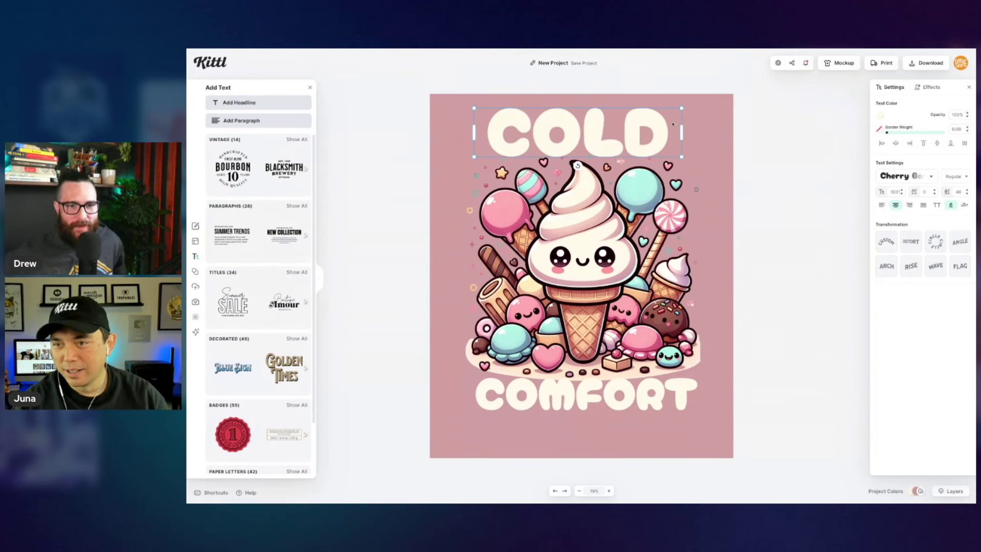
pyautogui.click(660, 143)
pyautogui.hotkey('shift', 'Down')
pyautogui.hotkey('shift', 'Down')
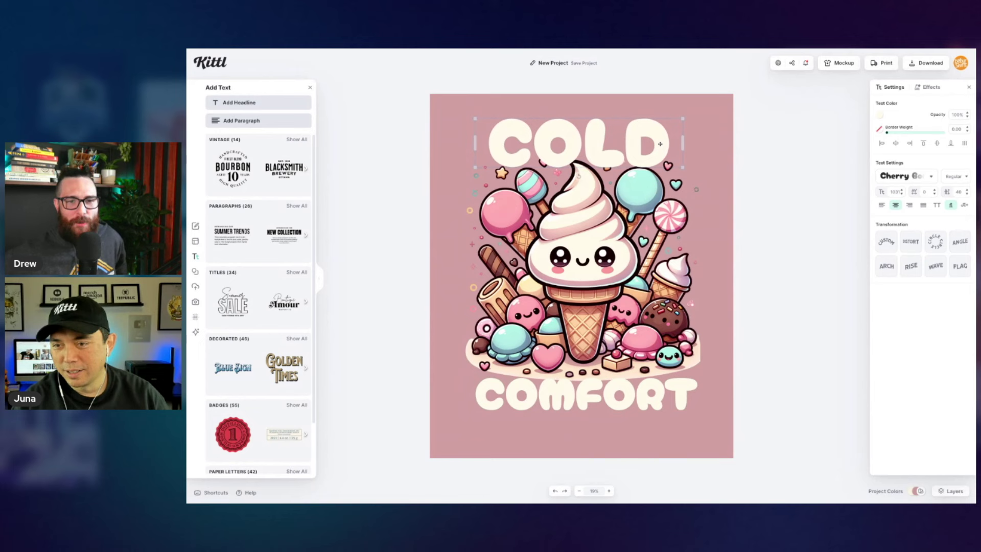
pyautogui.click(761, 201)
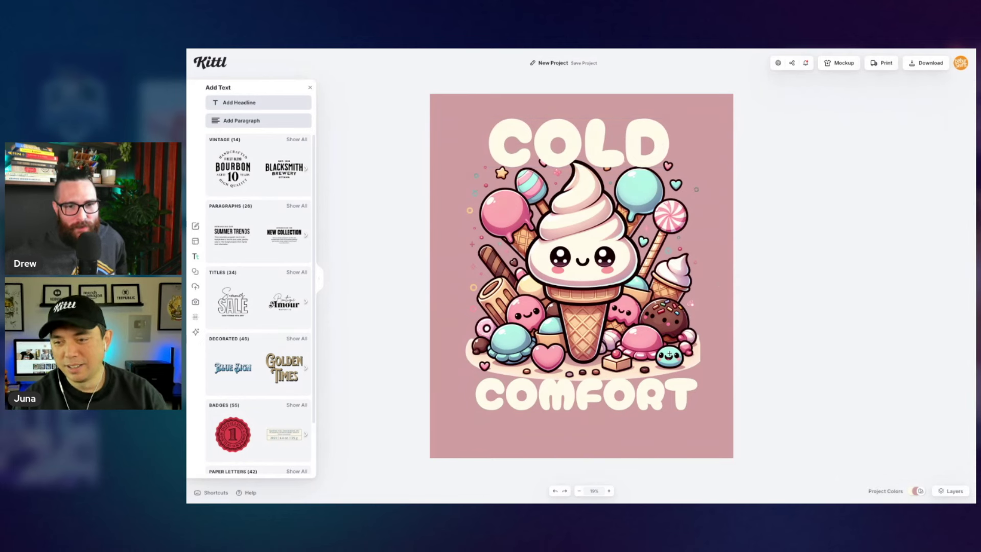
pyautogui.click(650, 383)
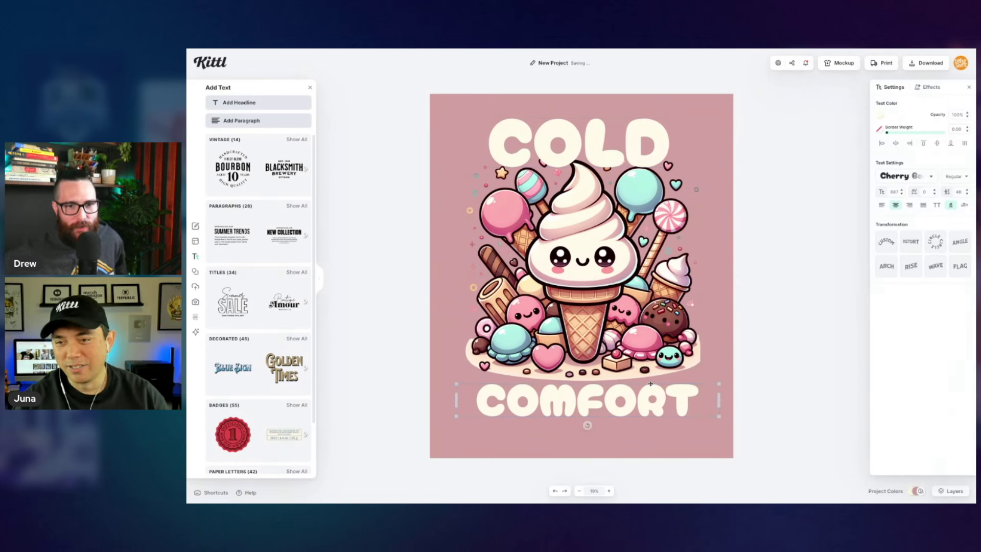
pyautogui.click(711, 218)
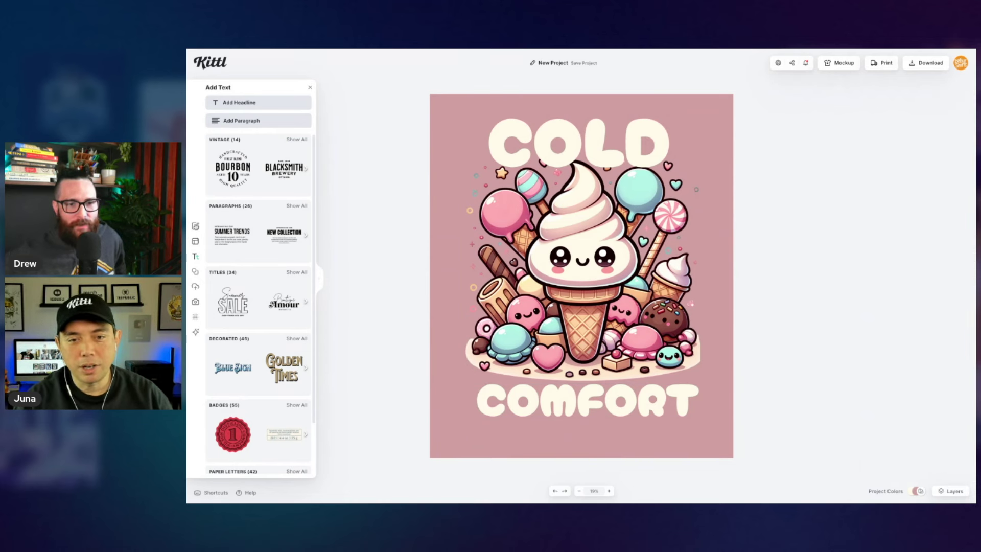
# Step: Search the Elements library for KAWAII and add the orange kawaii star
pyautogui.click(196, 271)
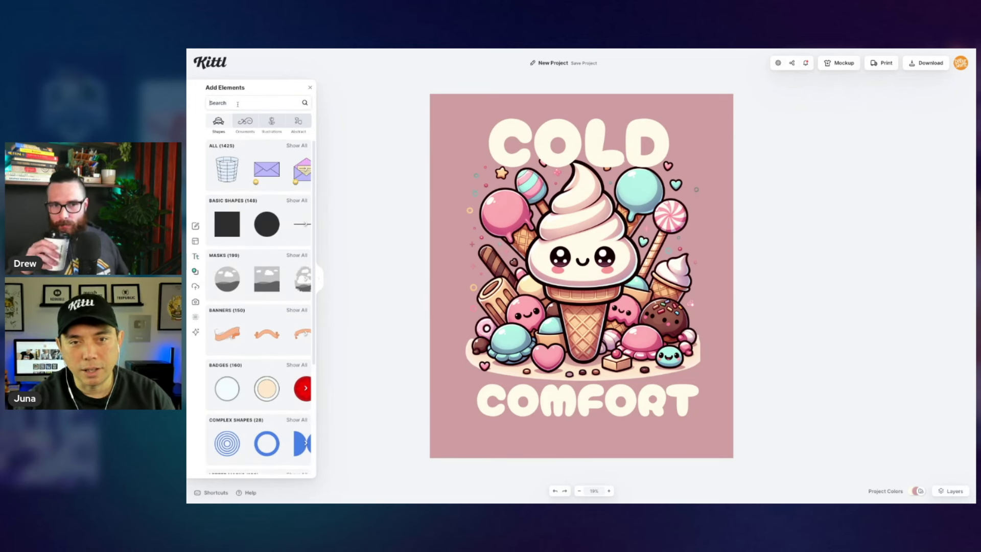
pyautogui.click(238, 103)
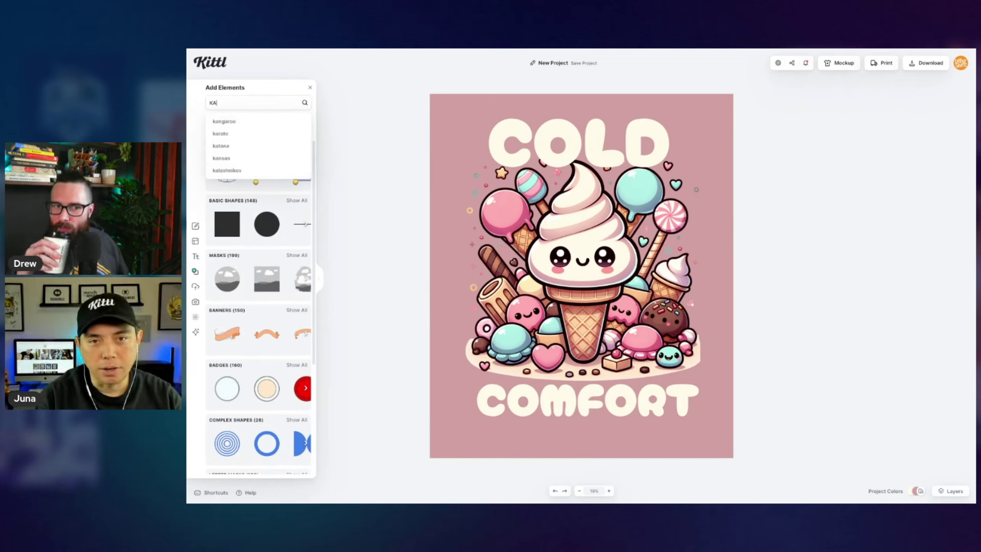
pyautogui.write('KAWAII')
pyautogui.press('Return')
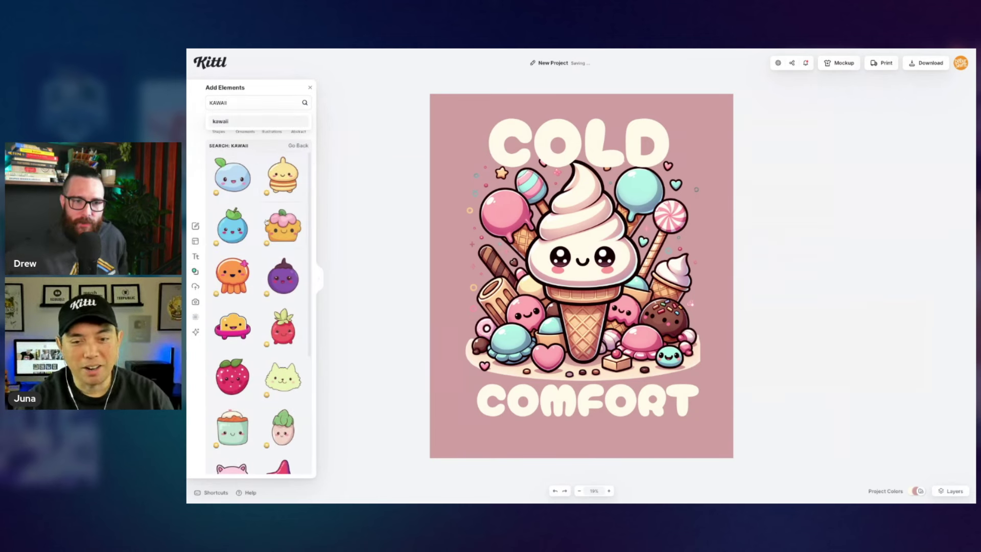
pyautogui.scroll(-3, 266, 223)
pyautogui.scroll(-1, 266, 222)
pyautogui.scroll(-1, 260, 230)
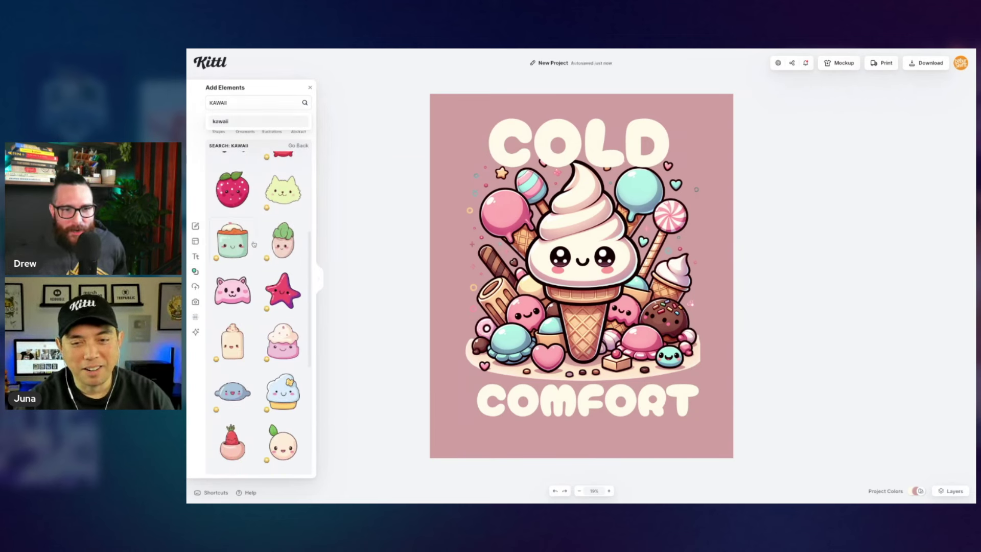
pyautogui.scroll(4, 254, 243)
pyautogui.scroll(1, 253, 244)
pyautogui.scroll(-5, 253, 243)
pyautogui.scroll(-5, 253, 244)
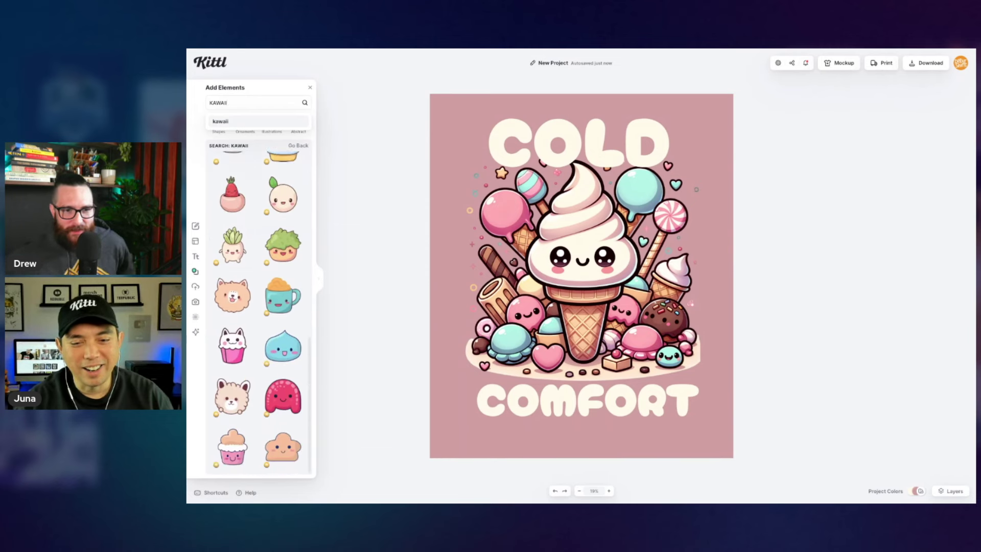
pyautogui.scroll(-3, 253, 243)
pyautogui.scroll(-3, 264, 266)
pyautogui.scroll(-3, 264, 266)
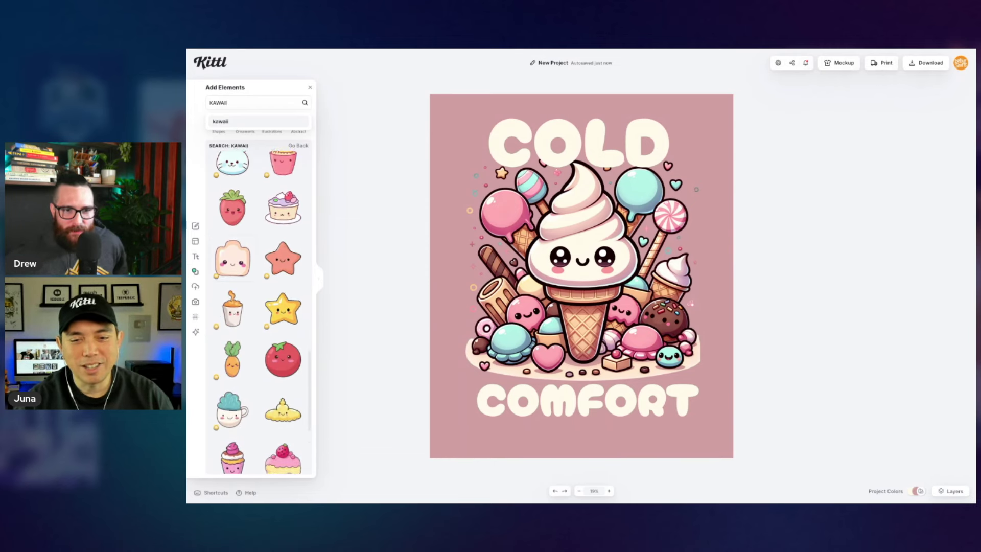
pyautogui.scroll(-1, 264, 266)
pyautogui.click(283, 245)
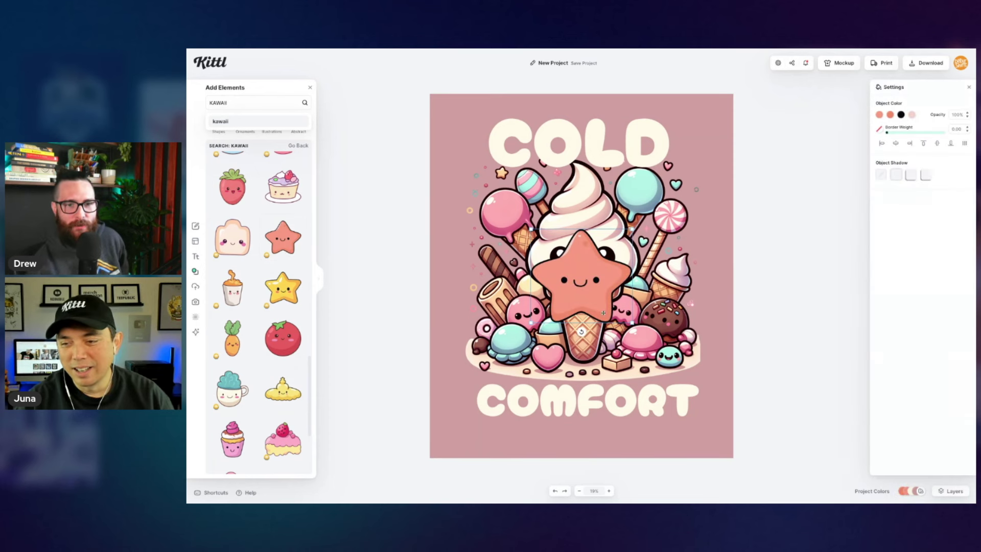
# Step: Place tilted orange and yellow stars at the lower right and left of COMFORT
pyautogui.moveTo(581, 280); pyautogui.dragTo(695, 349)
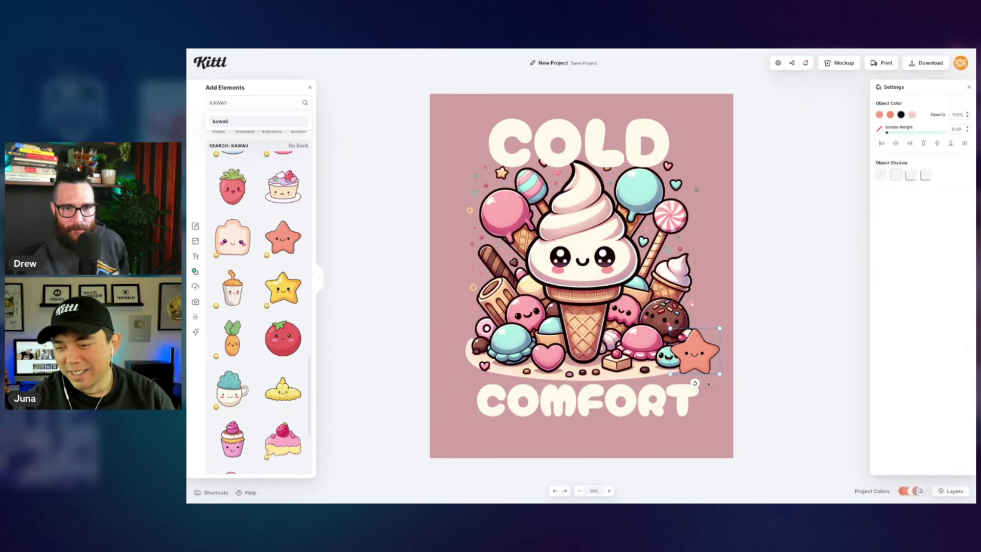
pyautogui.moveTo(694, 382); pyautogui.dragTo(687, 386)
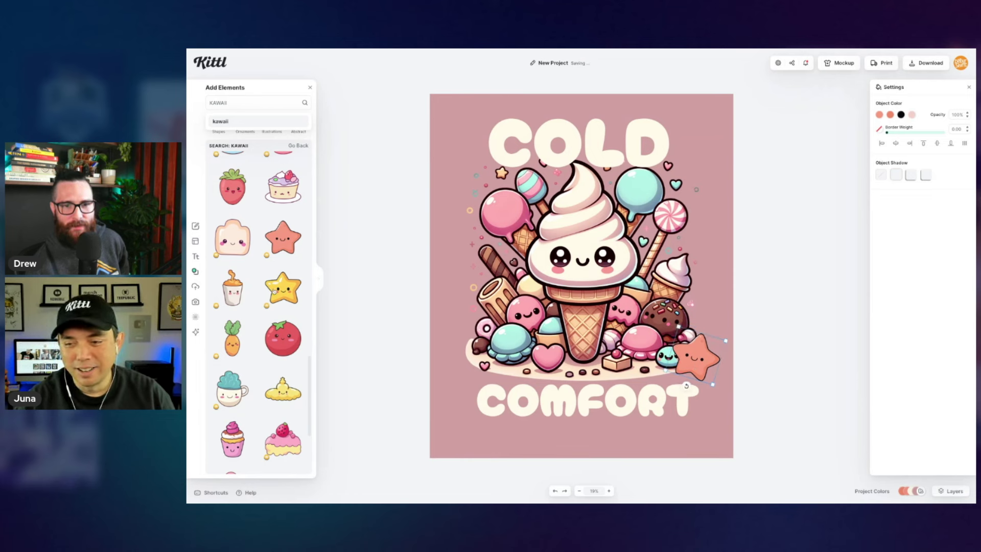
pyautogui.click(283, 288)
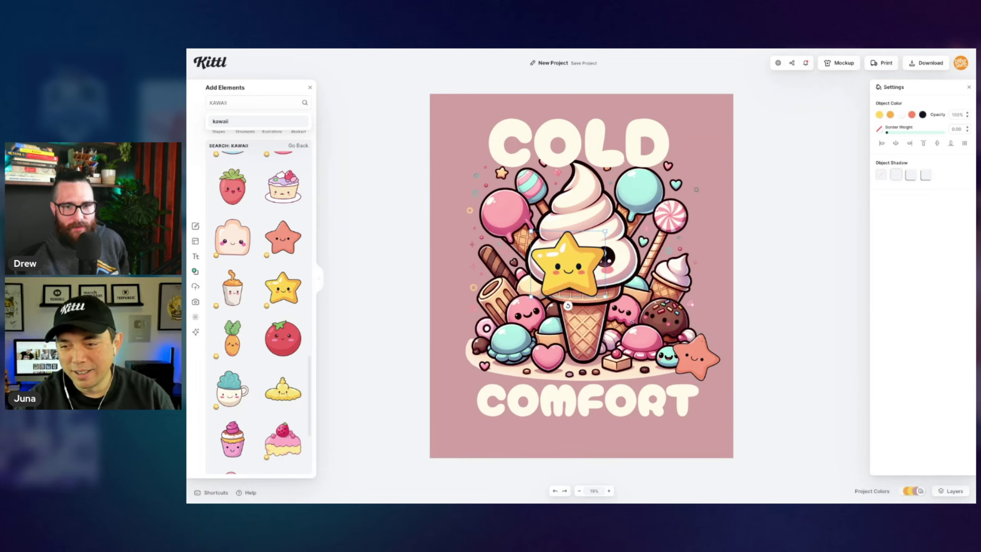
pyautogui.moveTo(561, 267); pyautogui.dragTo(469, 345)
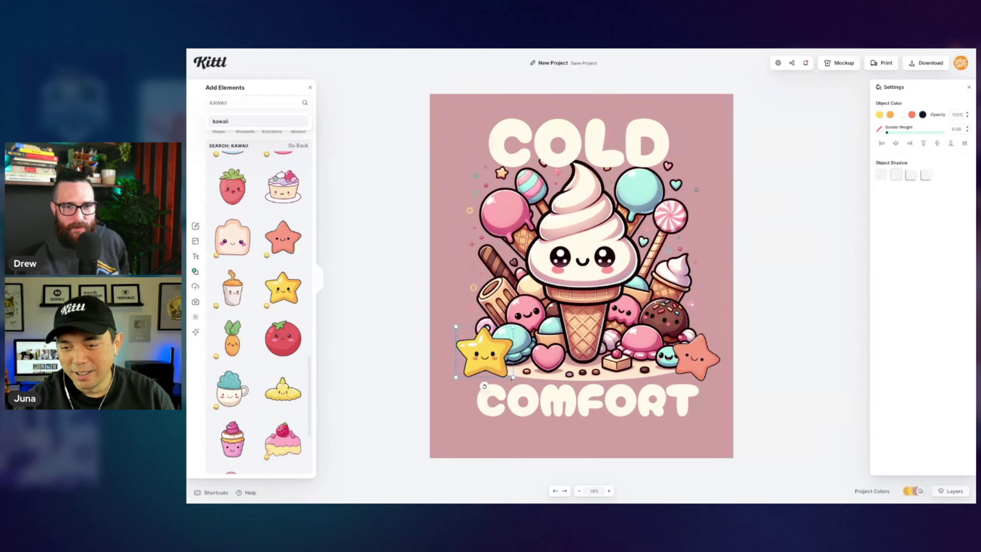
pyautogui.moveTo(484, 387); pyautogui.dragTo(465, 358)
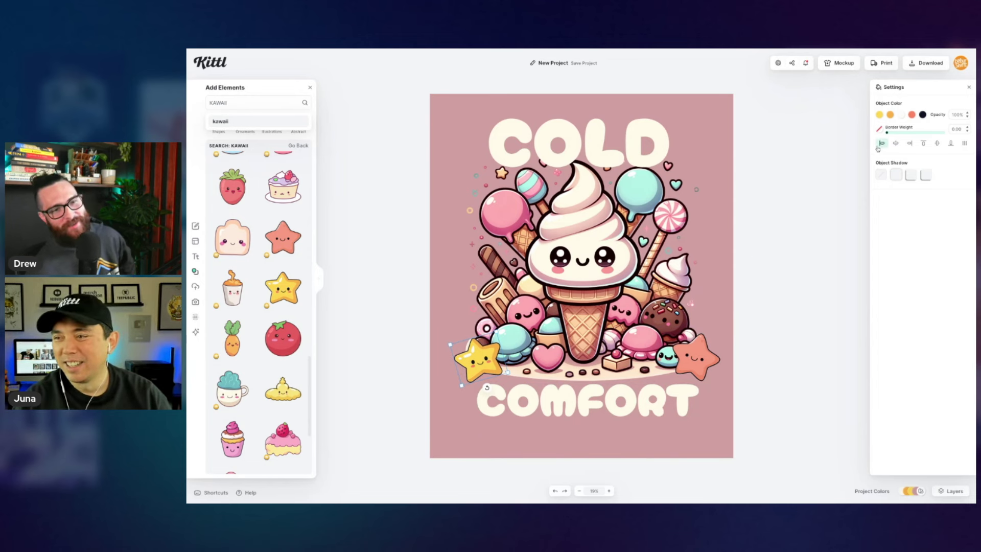
# Step: Give both stars thick black outlines, then show the saved projects list
pyautogui.click(879, 128)
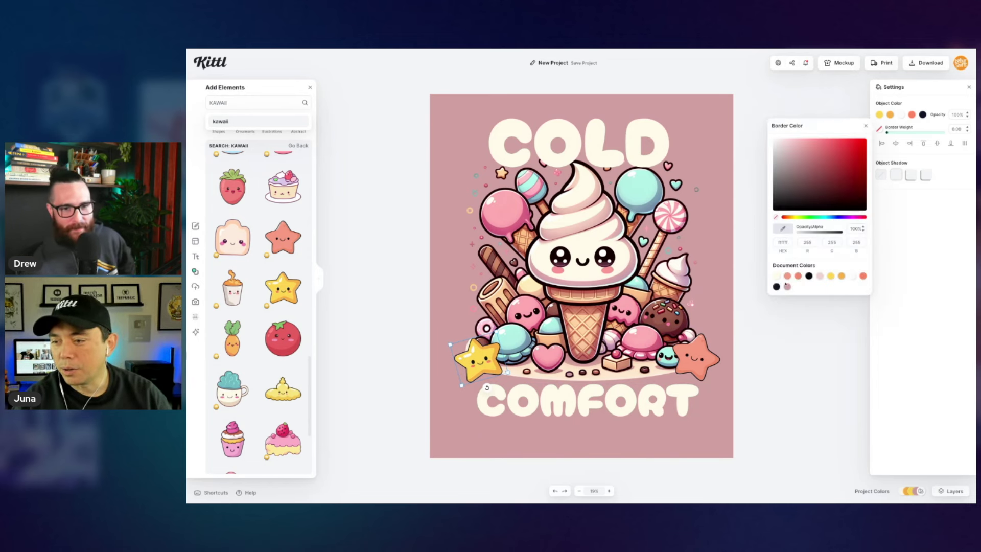
pyautogui.moveTo(888, 133); pyautogui.dragTo(889, 134)
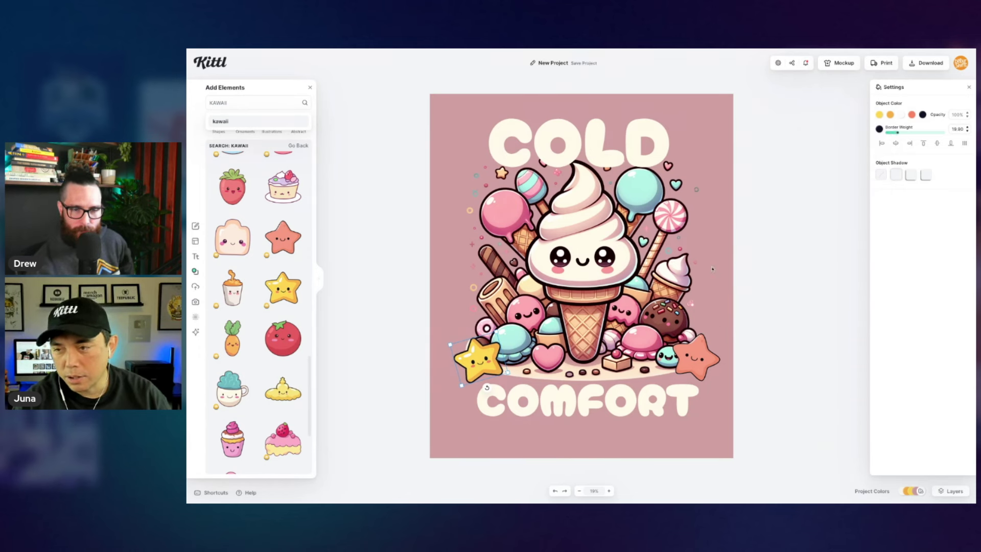
pyautogui.click(694, 371)
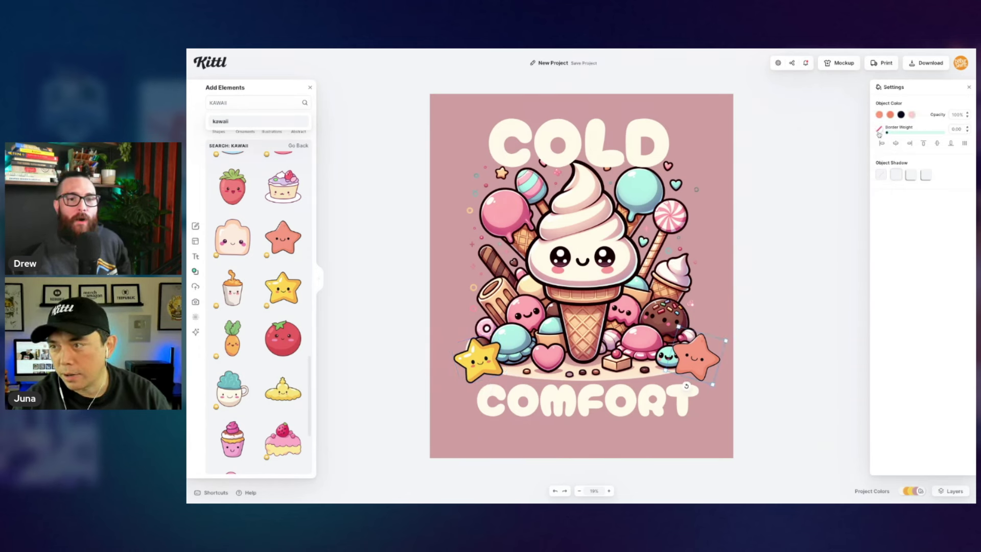
pyautogui.click(879, 128)
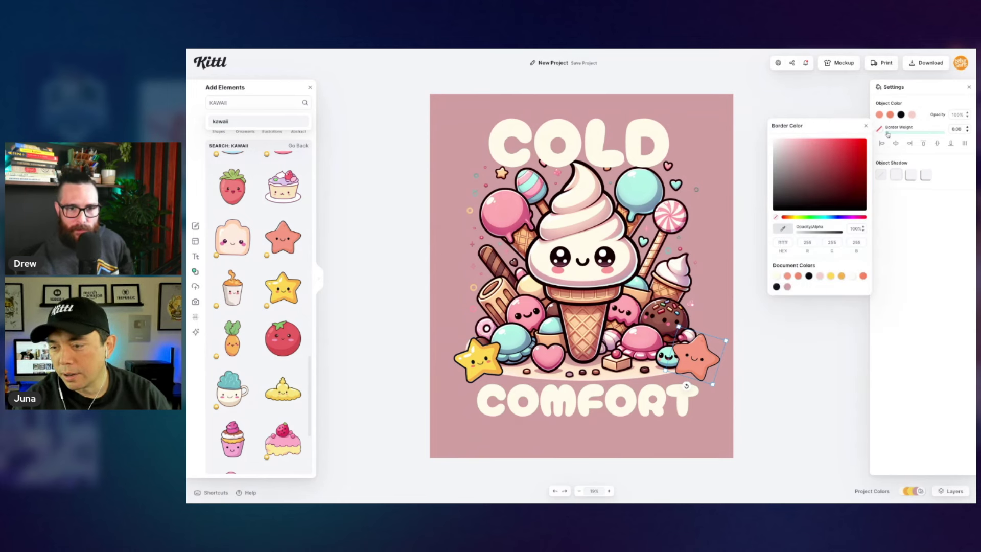
pyautogui.moveTo(887, 134); pyautogui.dragTo(902, 133)
pyautogui.click(741, 179)
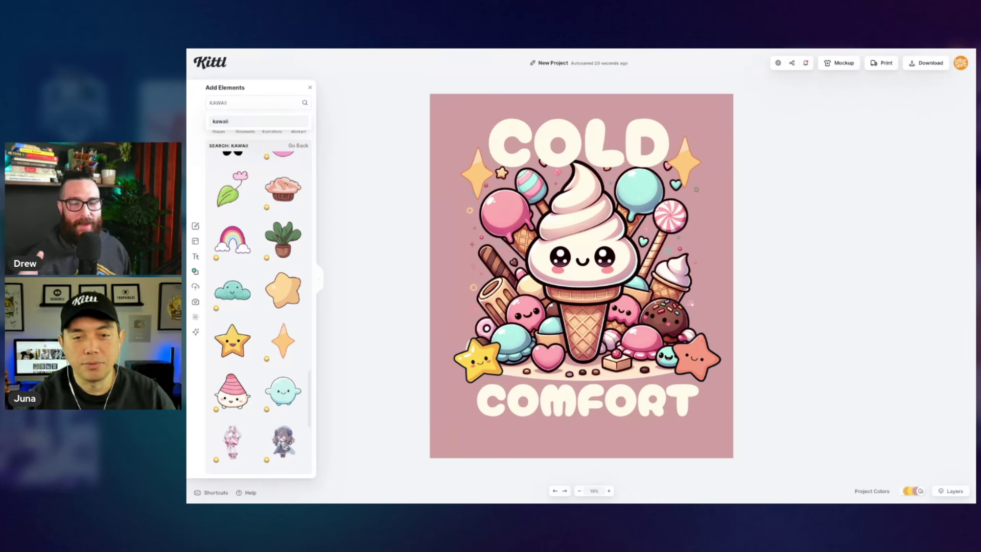
pyautogui.click(196, 226)
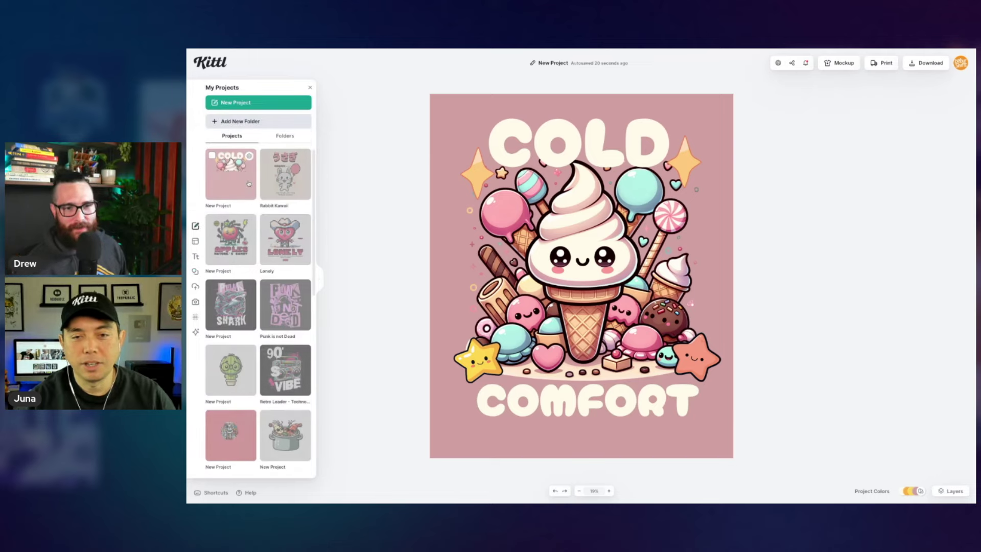